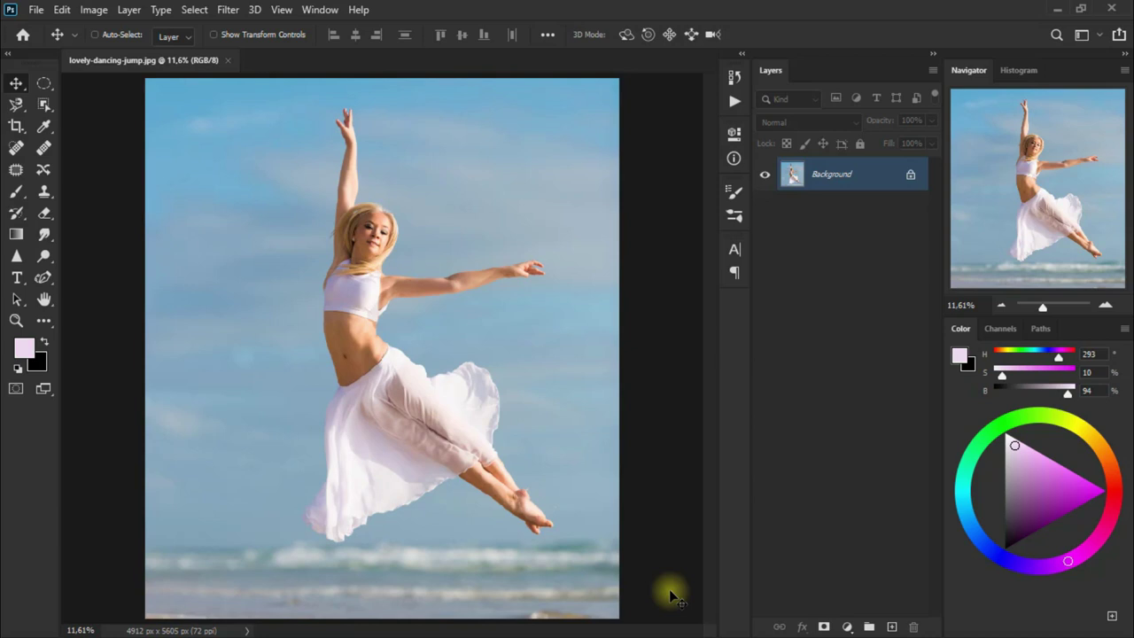
Add a Brightness/Contrast layer with brightness -87 and contrast 59, blended in Overlay mode.
click(847, 626)
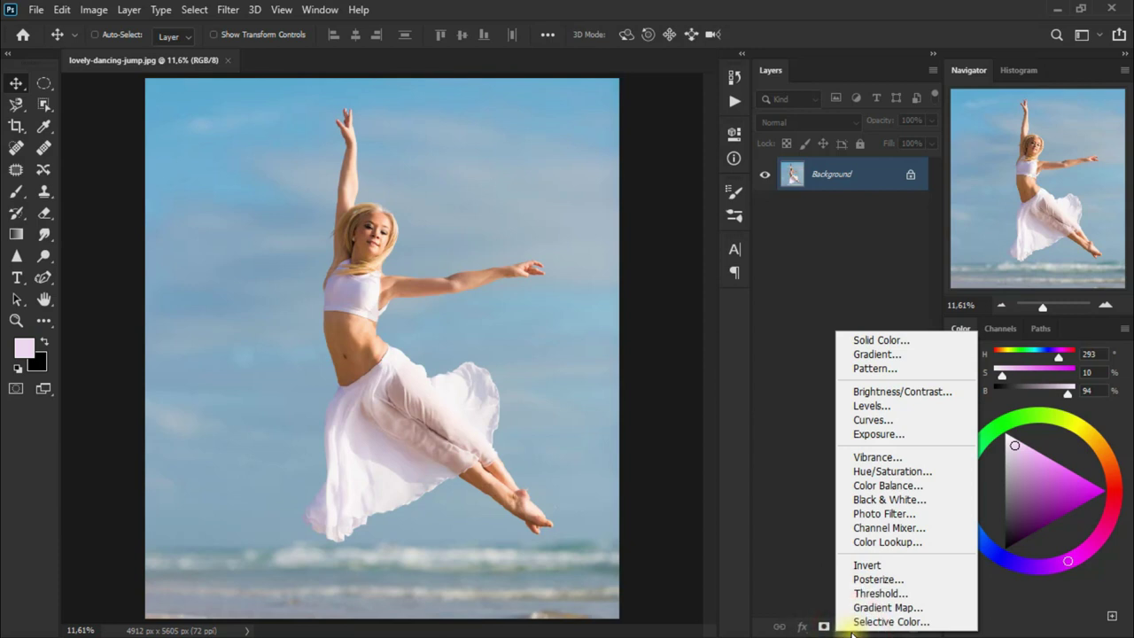
click(937, 391)
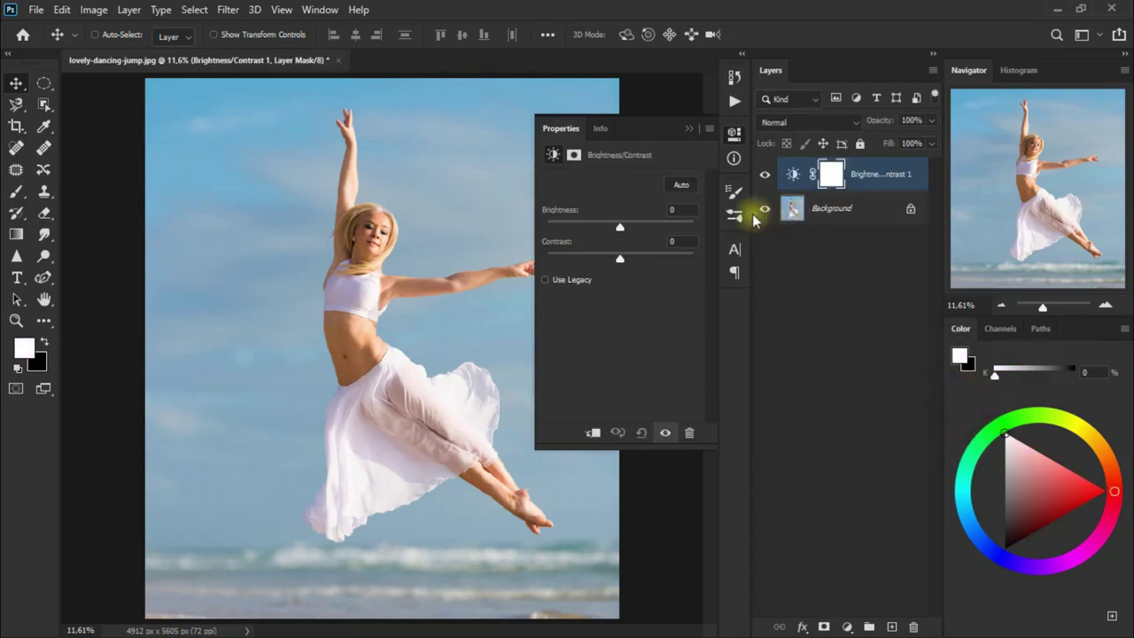
drag(621, 228, 588, 230)
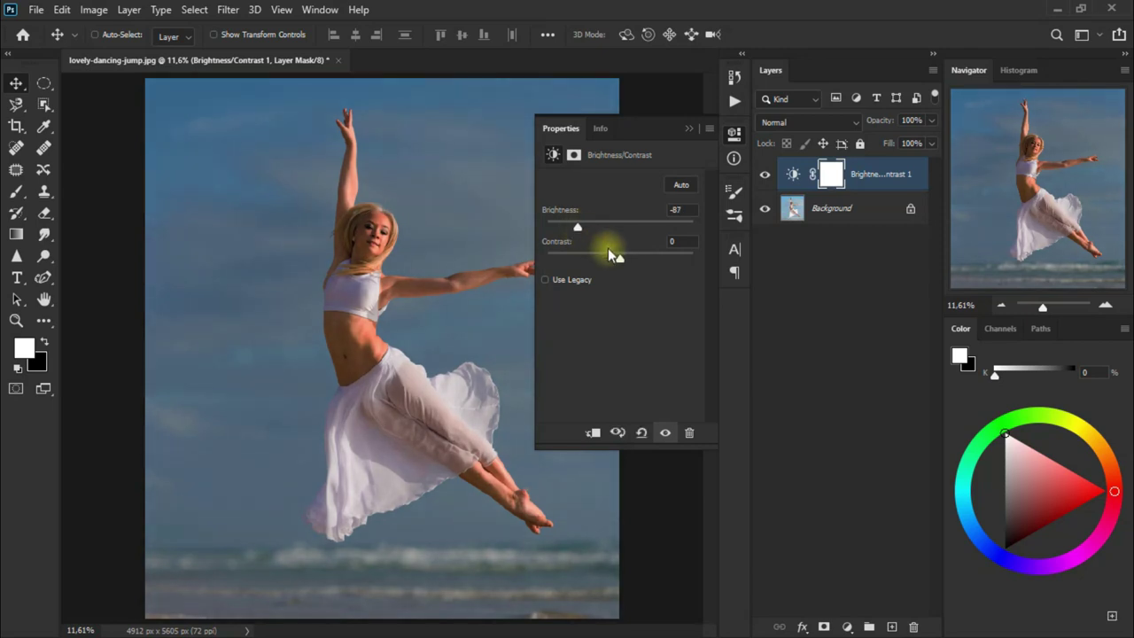
drag(620, 258, 658, 267)
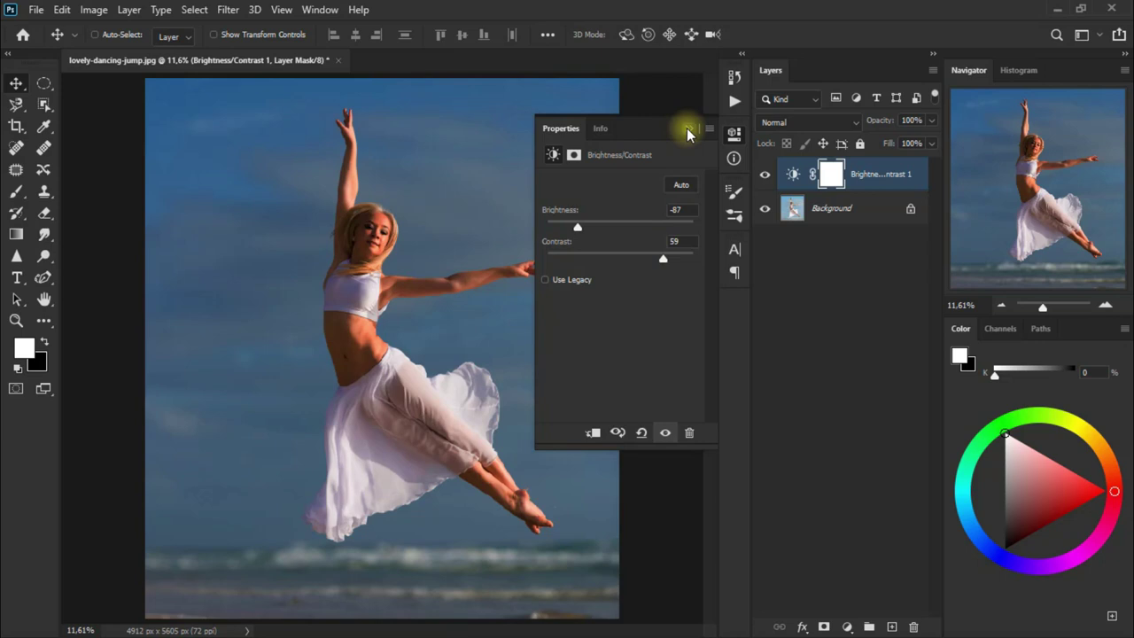
click(689, 131)
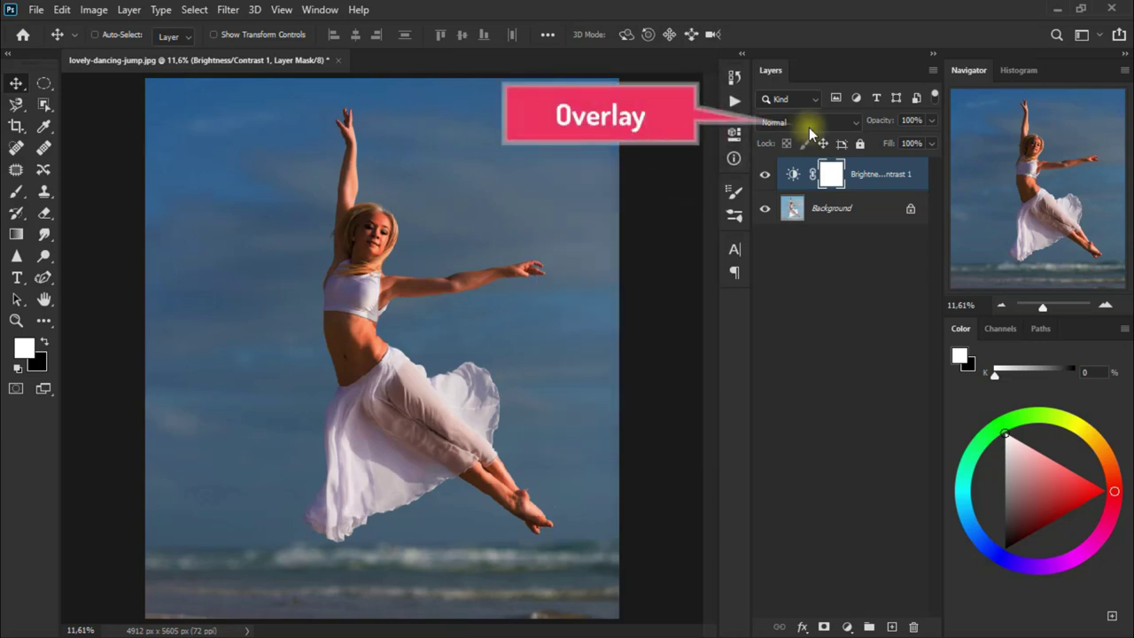
click(809, 127)
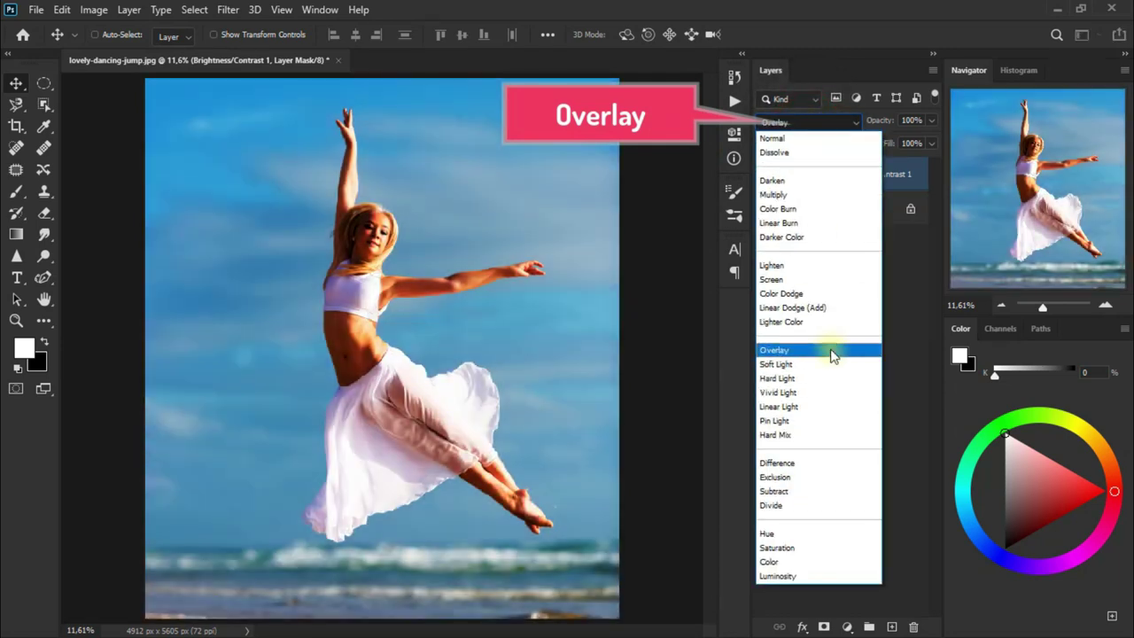
click(830, 348)
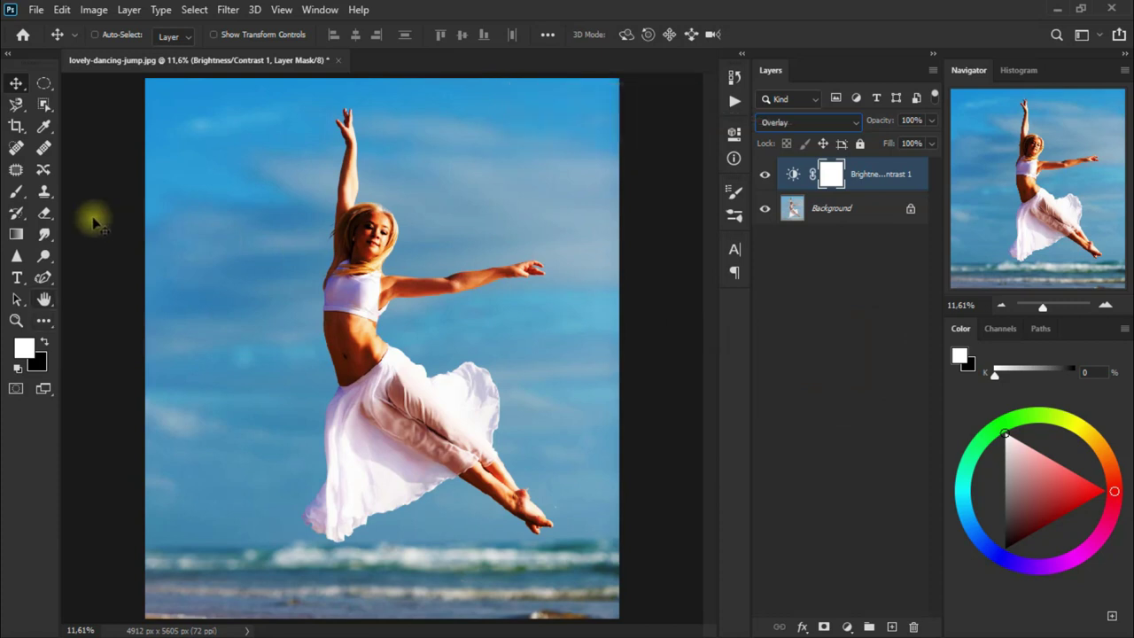
Switch to the Eraser Tool with 13% opacity.
right_click(44, 212)
click(114, 213)
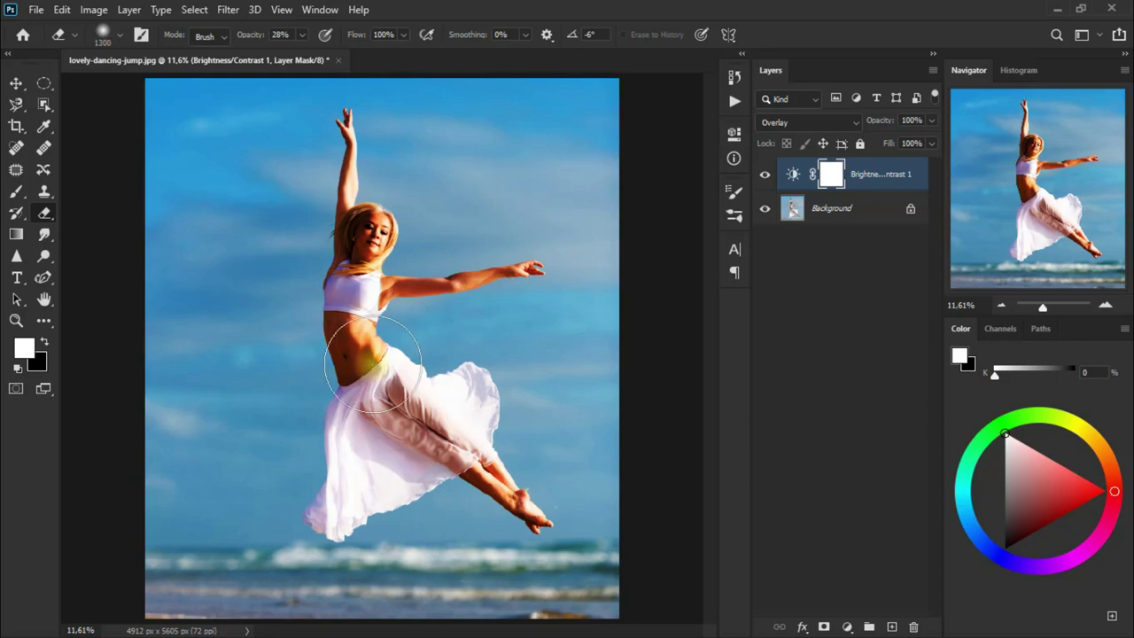
mouse_move(302, 35)
mouse_down()
mouse_move(307, 58)
mouse_move(290, 55)
mouse_up()
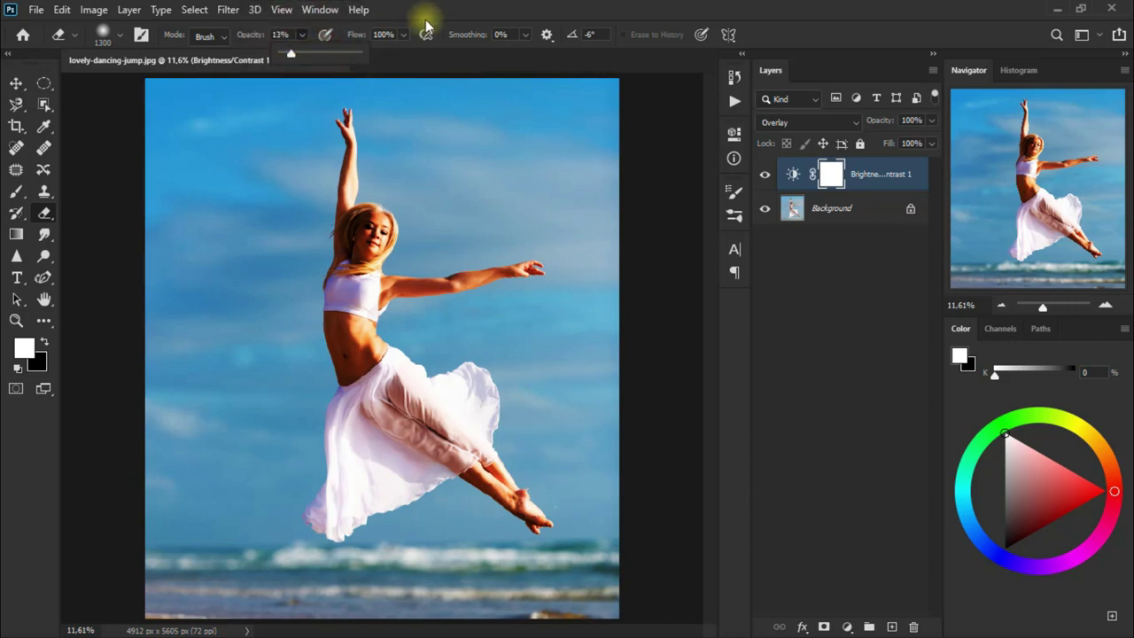
Erase the adjustment mask over the dancer's waist, skirt and head.
drag(418, 334, 407, 345)
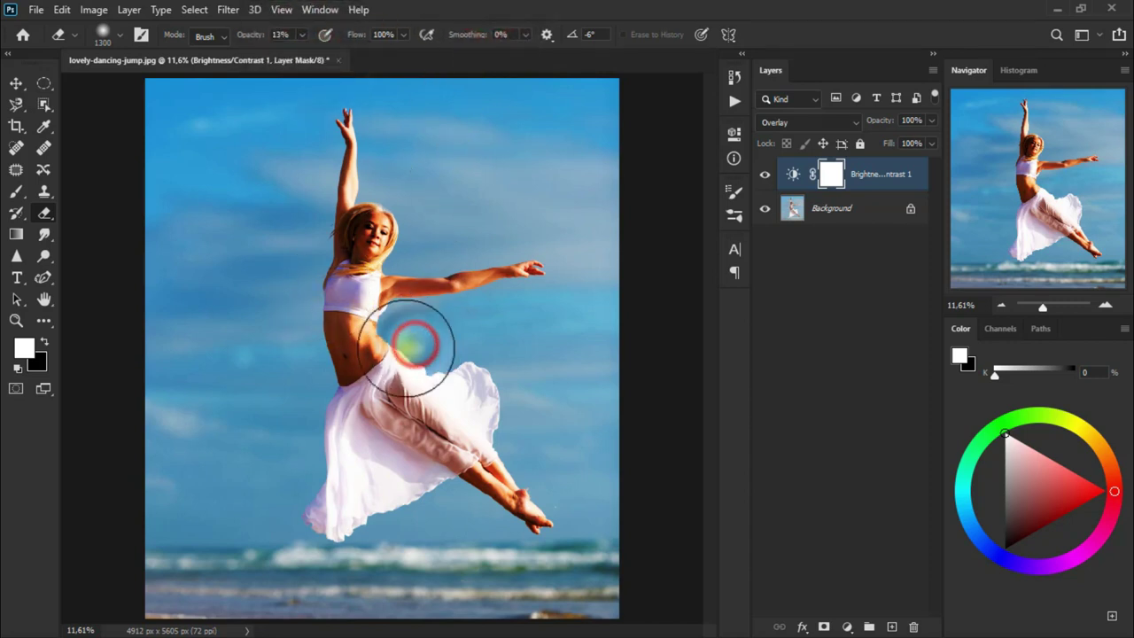
click(306, 195)
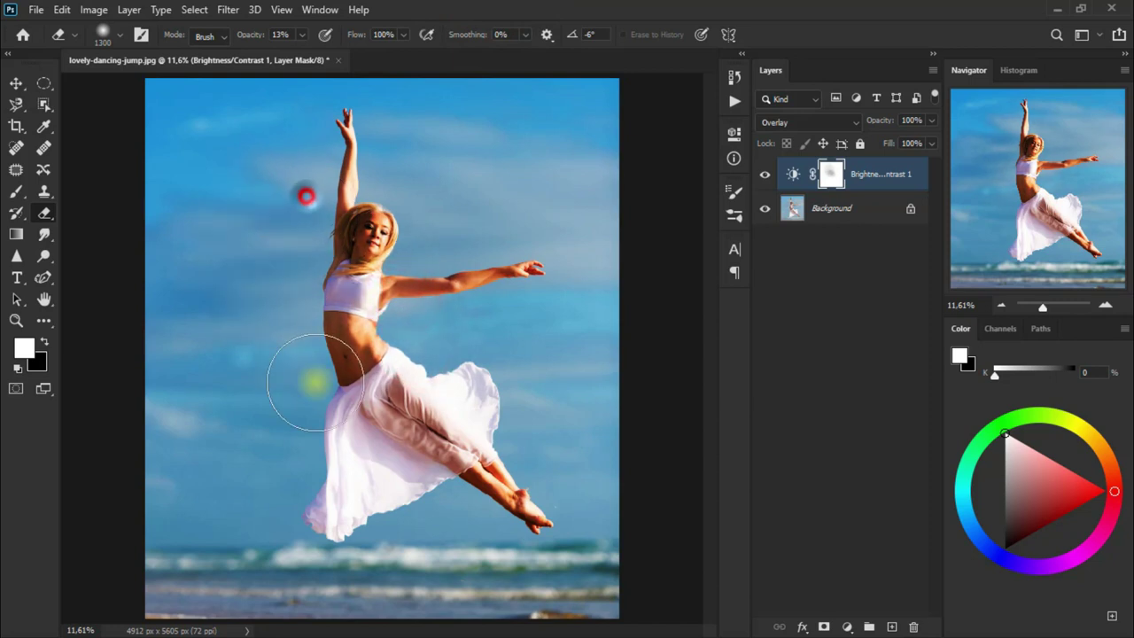
click(308, 248)
click(283, 311)
click(329, 237)
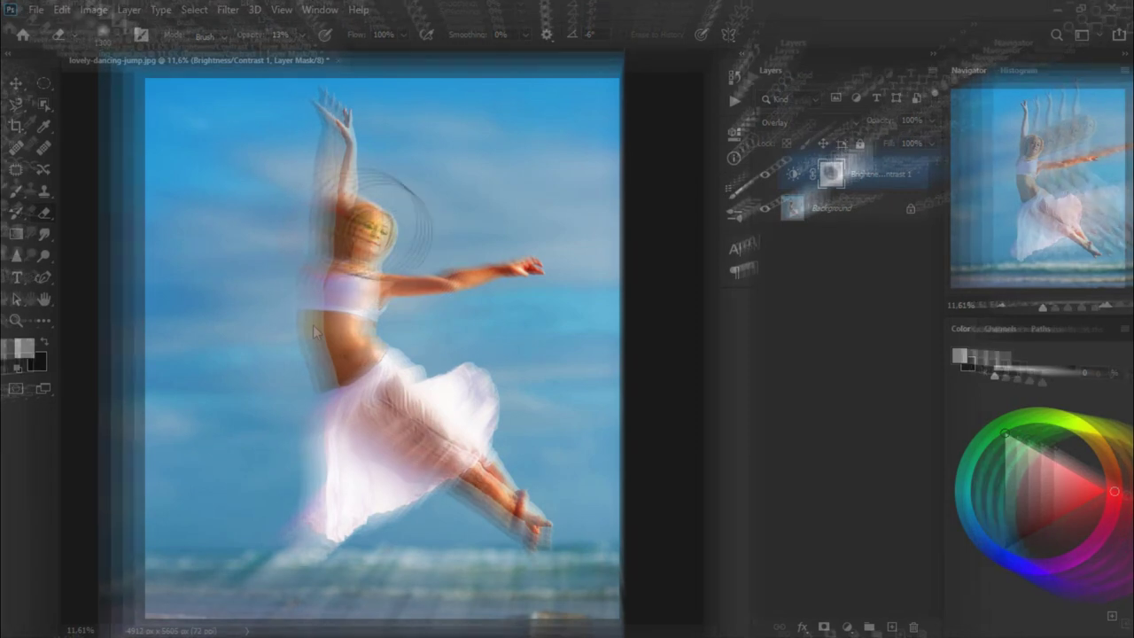
click(310, 325)
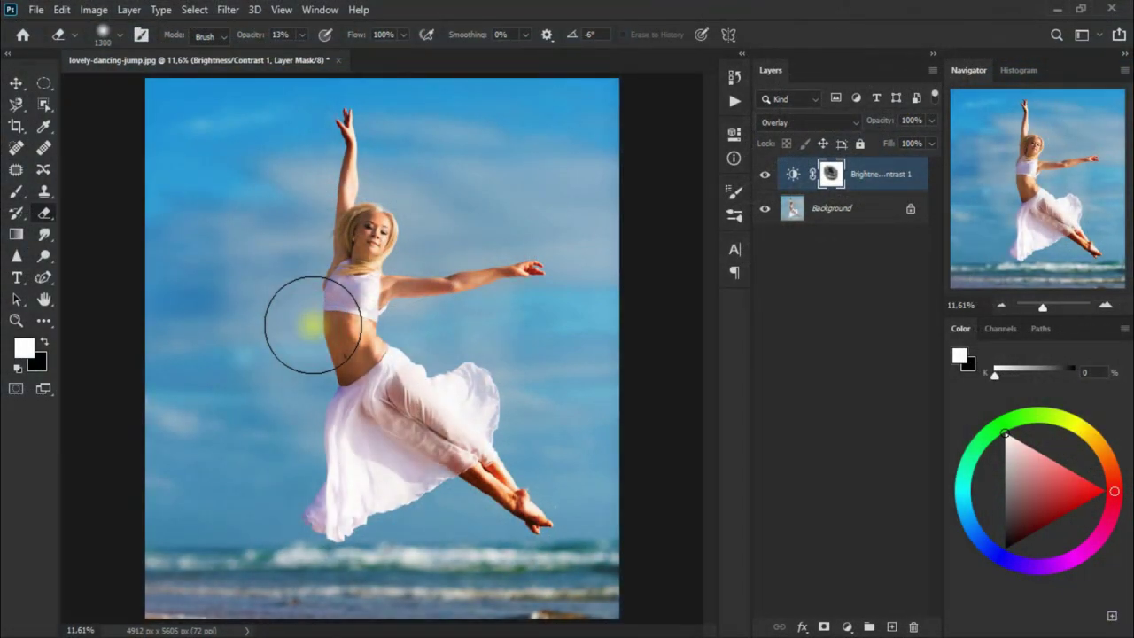
click(19, 83)
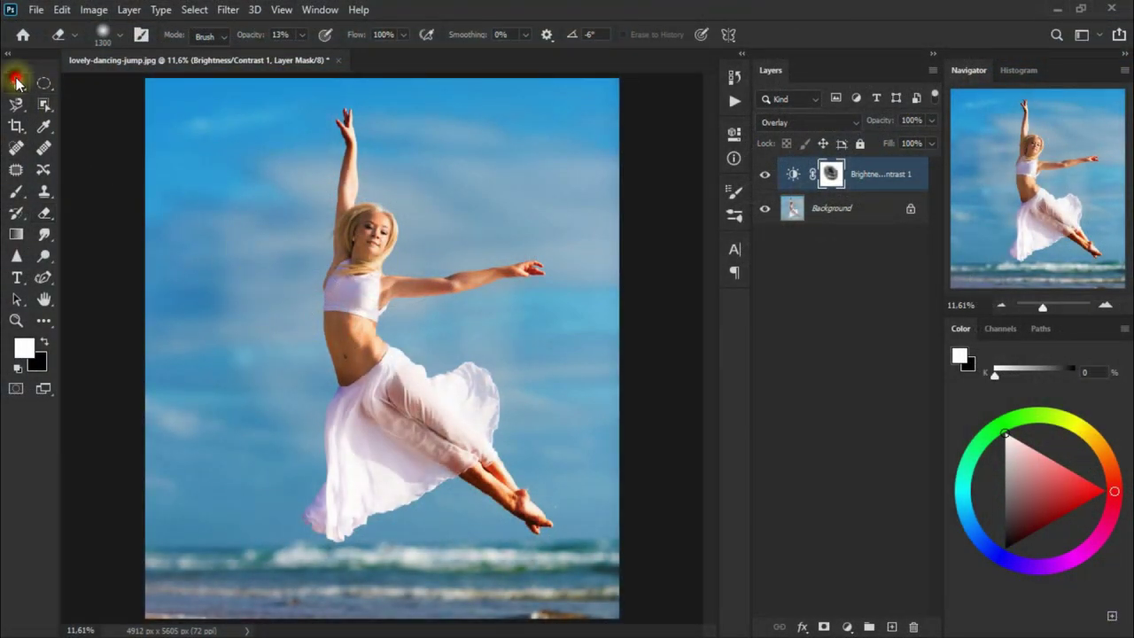
click(16, 83)
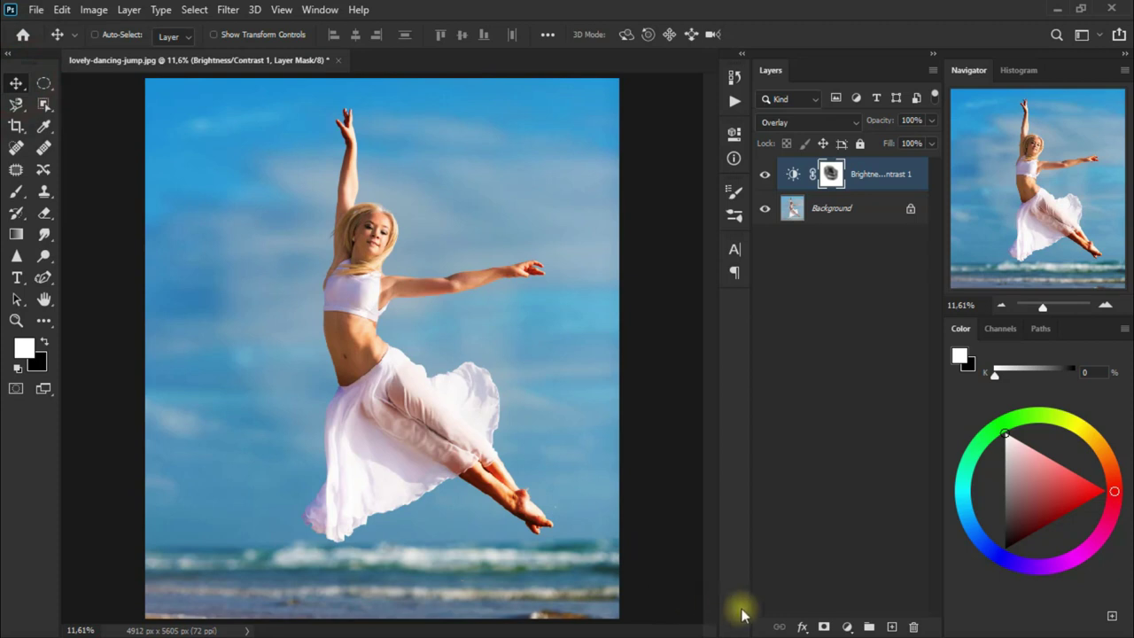
Add a Color Lookup layer using Moonlight.3DL, then an empty Layer 1 above it.
click(847, 626)
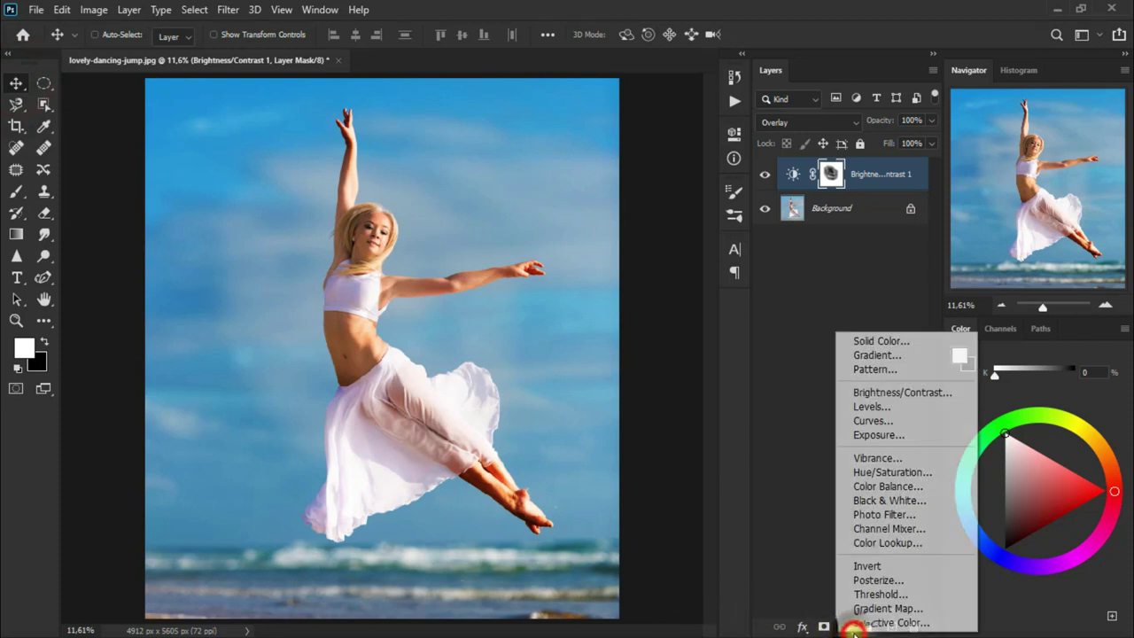
click(950, 540)
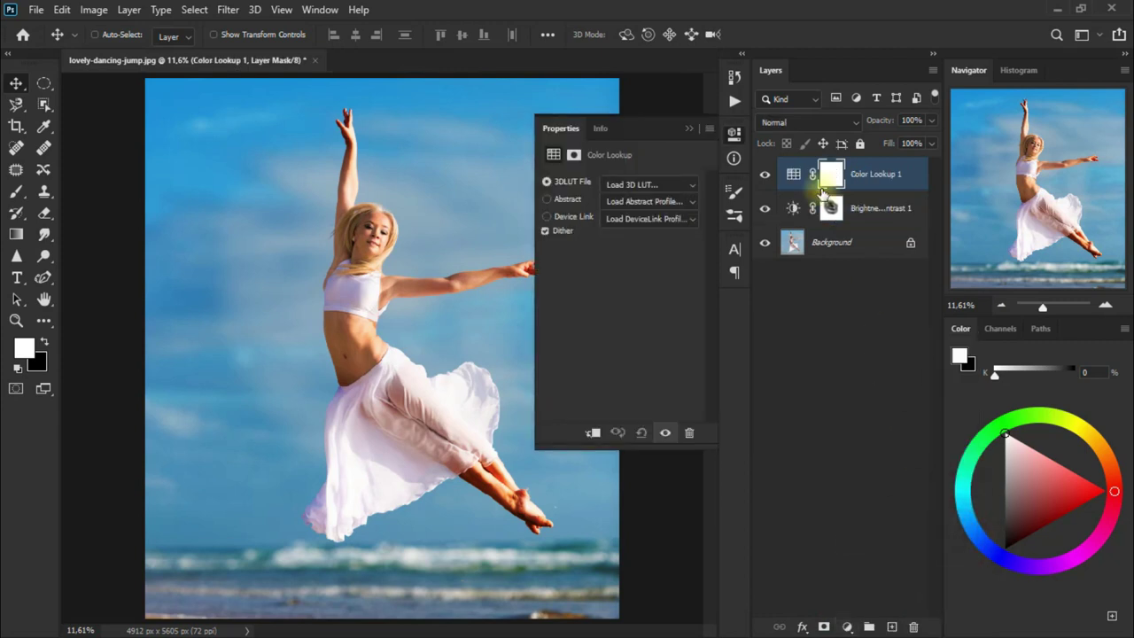
click(658, 184)
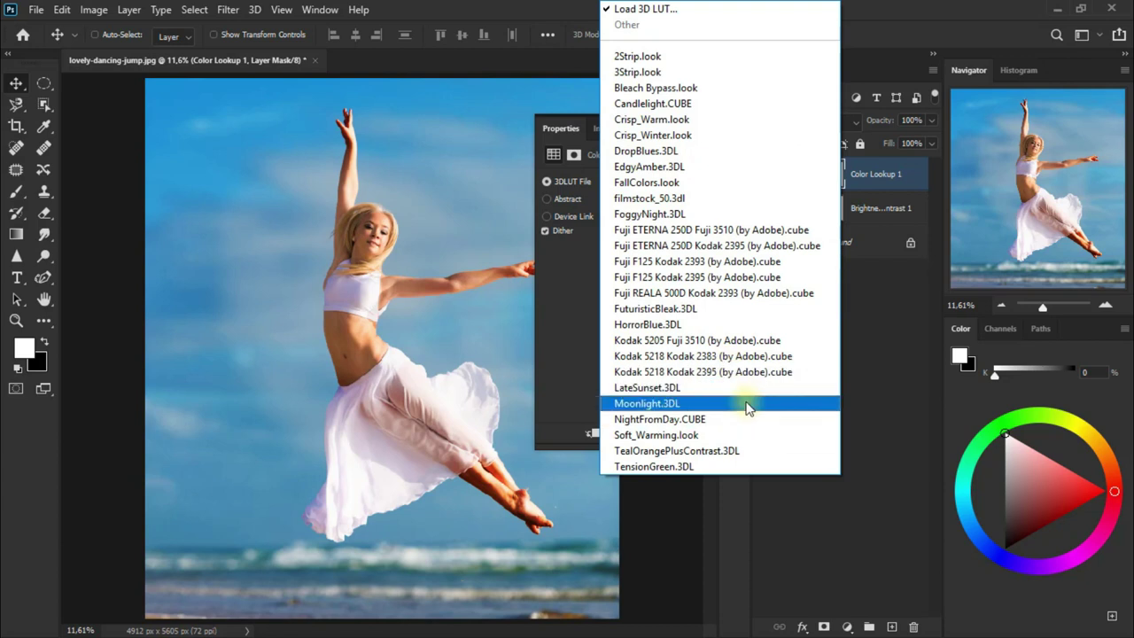
click(746, 403)
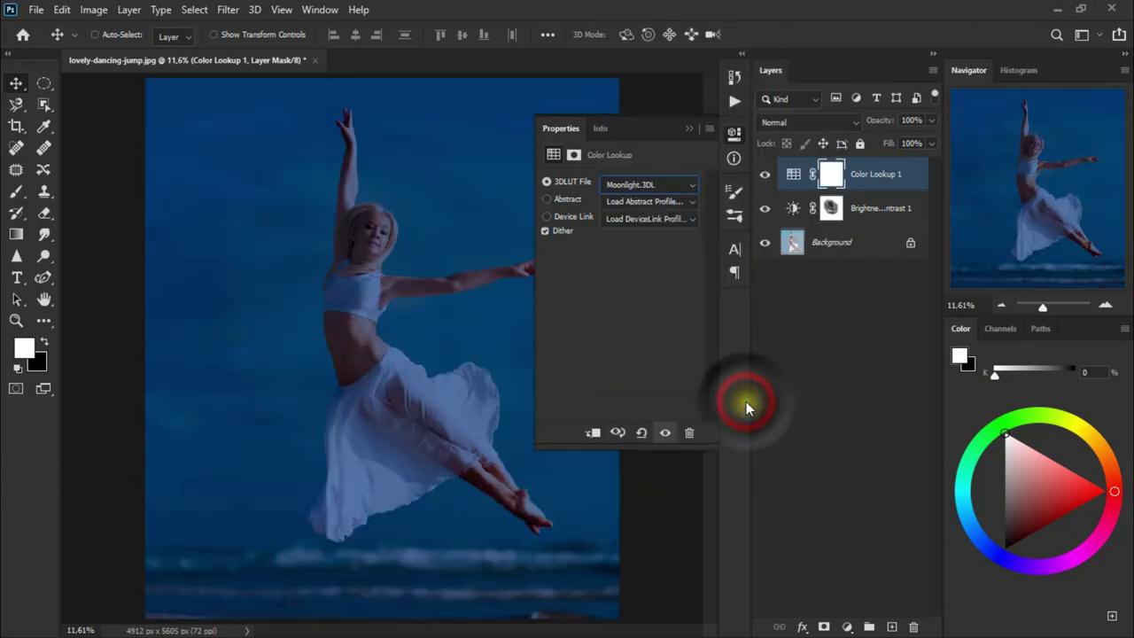
click(689, 130)
click(765, 175)
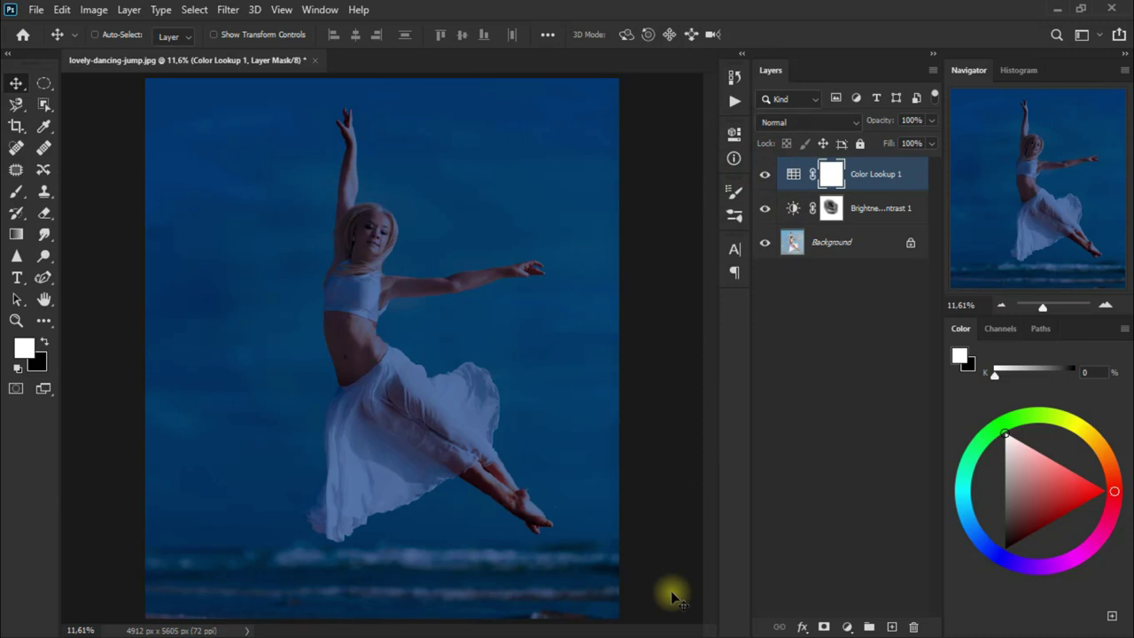
click(891, 626)
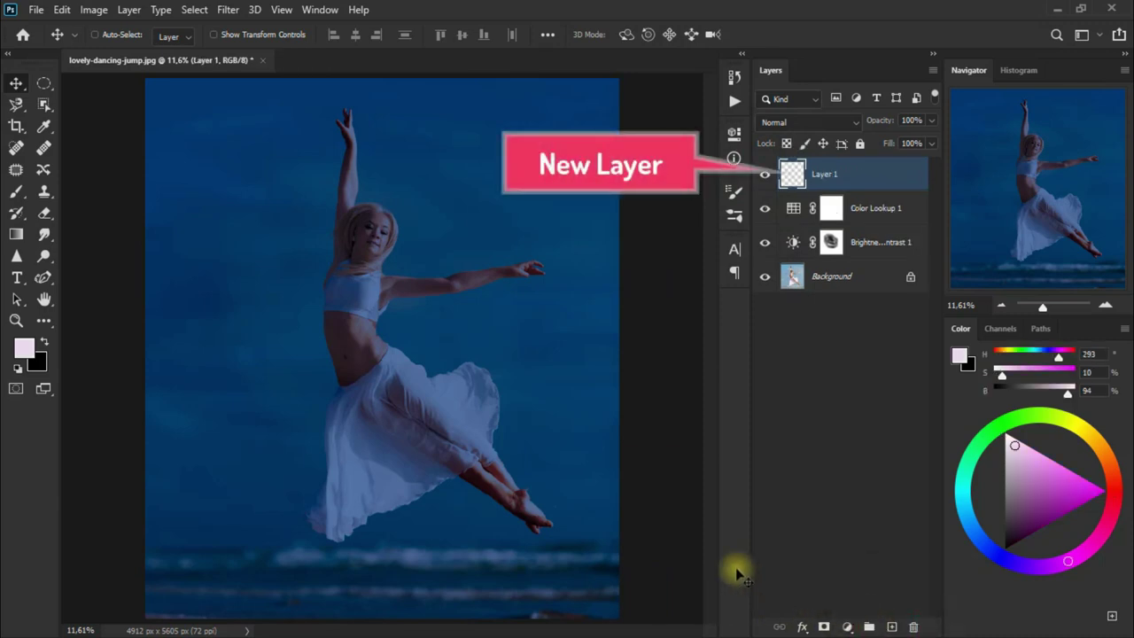
Fill a full-width pale pink rectangle across the dancer's chest and nudge it slightly lower.
click(44, 322)
drag(49, 327, 153, 536)
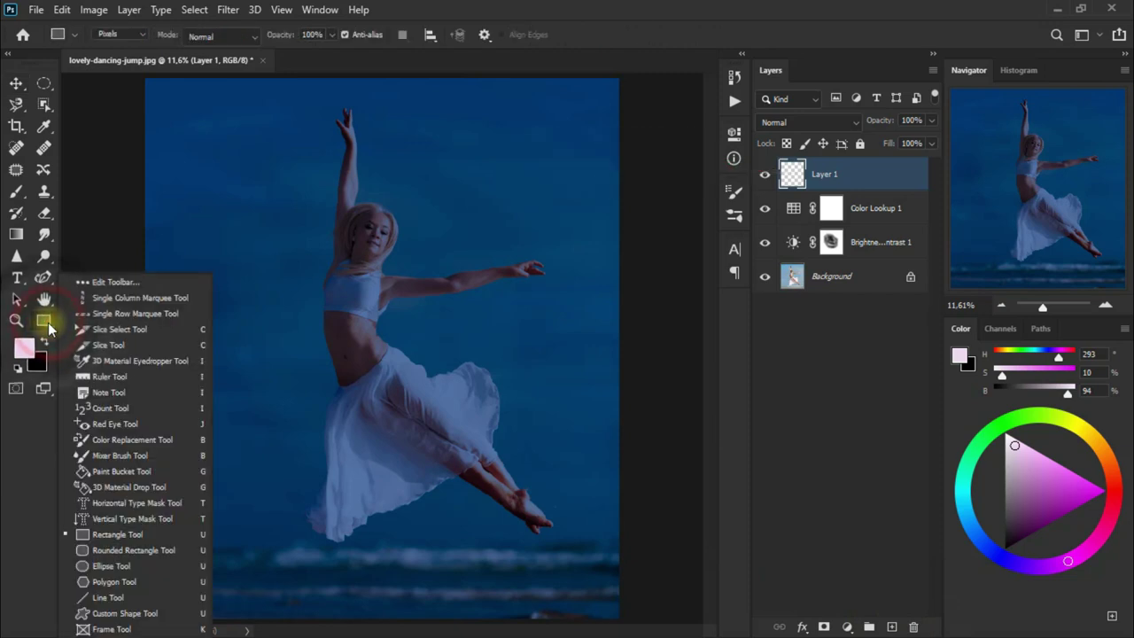
click(153, 534)
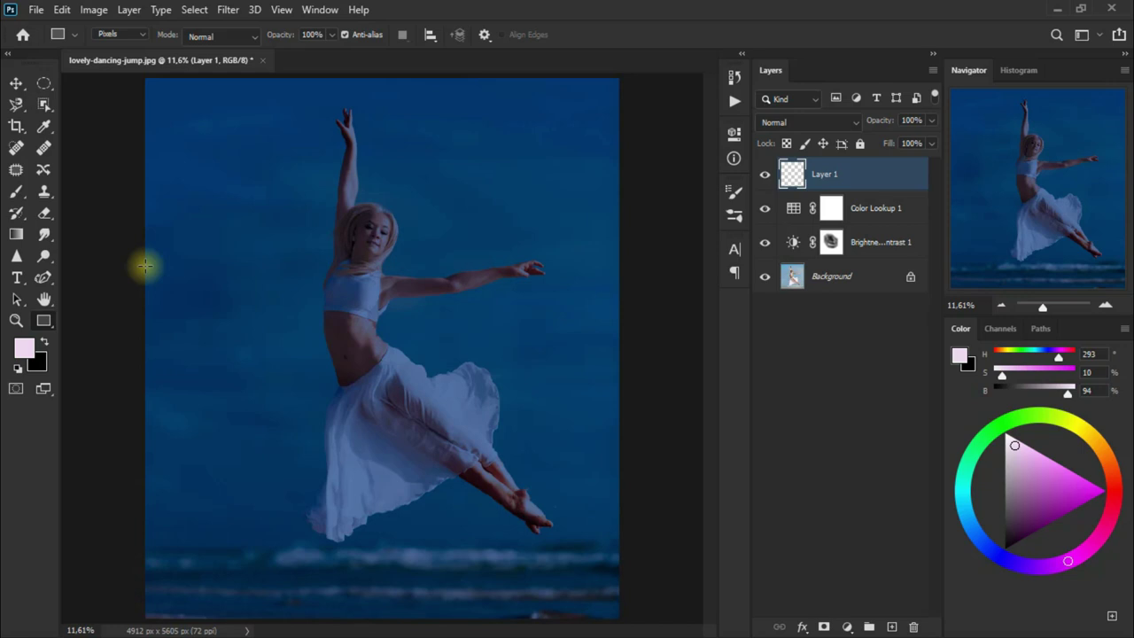
mouse_move(145, 265)
mouse_down()
mouse_move(469, 343)
mouse_move(634, 325)
mouse_up()
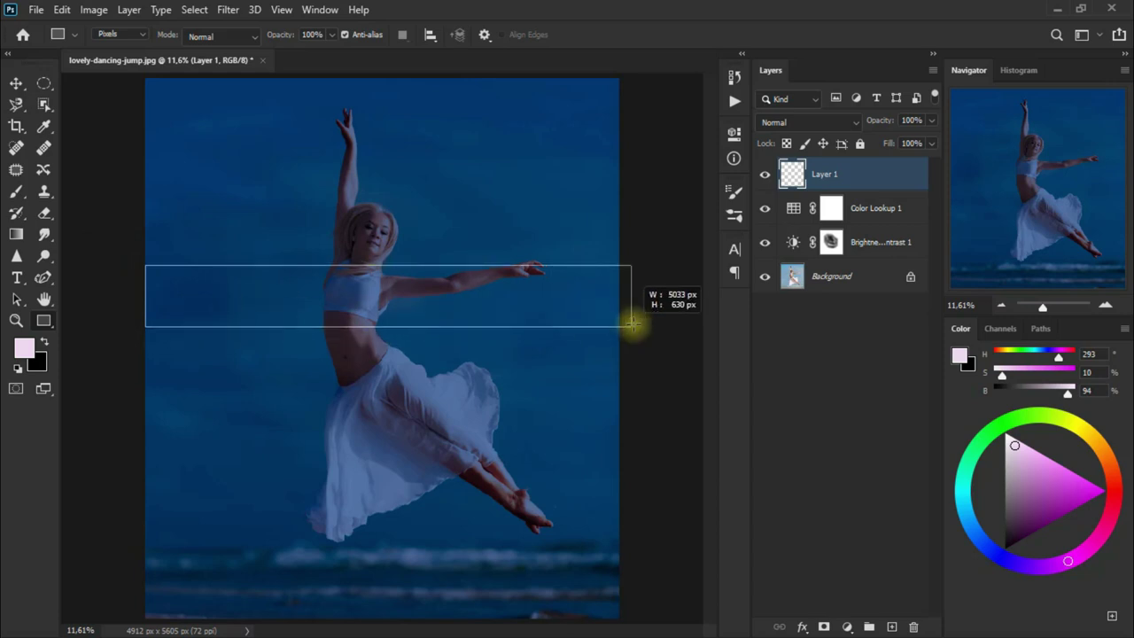
drag(632, 324, 634, 324)
right_click(635, 328)
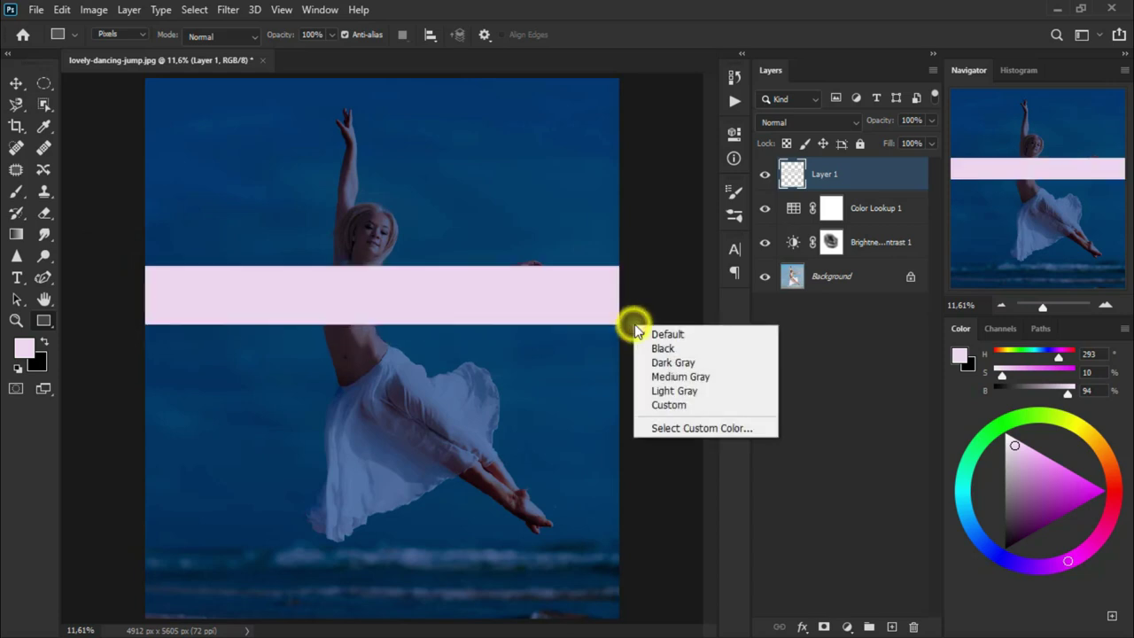
click(20, 83)
drag(469, 304, 474, 328)
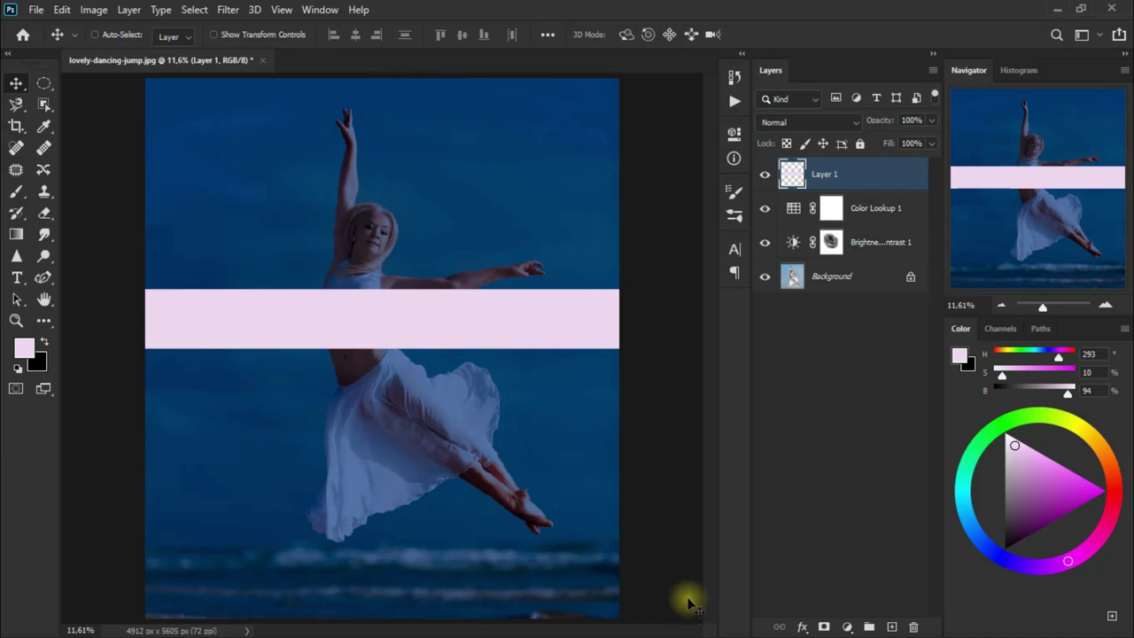
Add a Gradient Overlay style to Layer 1 and adjust its angle and scale.
double_click(874, 178)
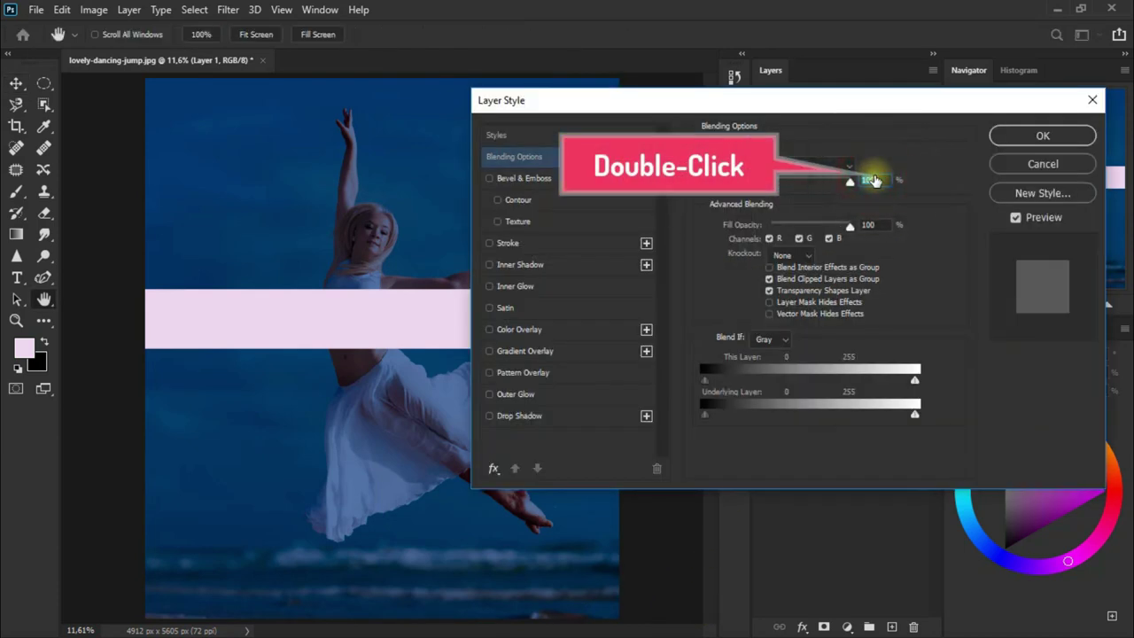
click(556, 353)
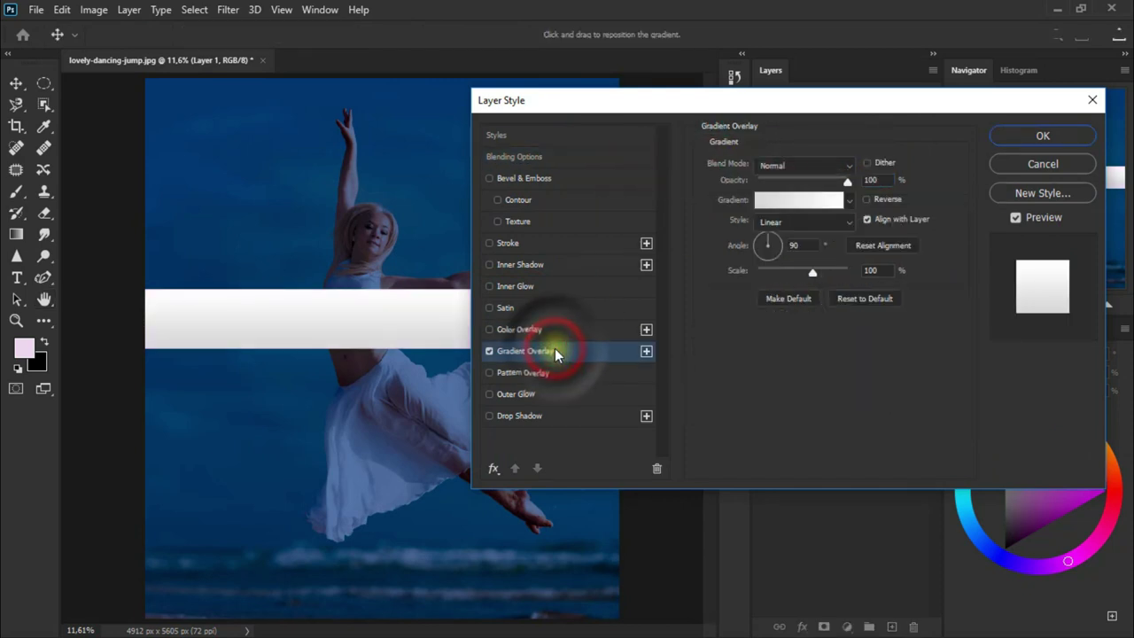
click(830, 228)
double_click(815, 245)
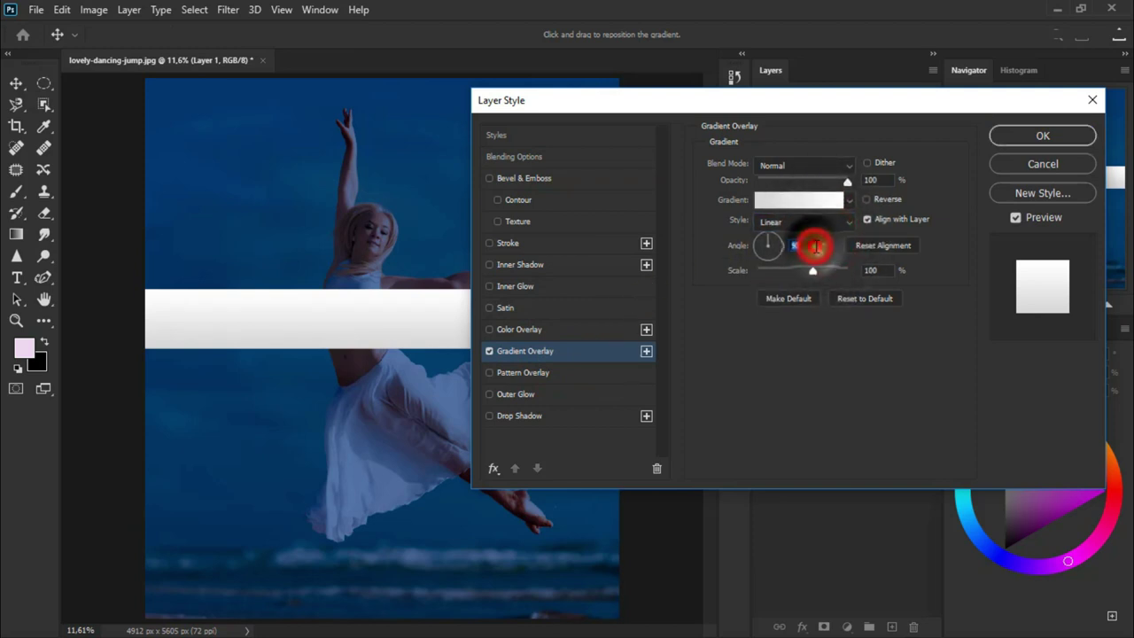
click(877, 180)
double_click(872, 270)
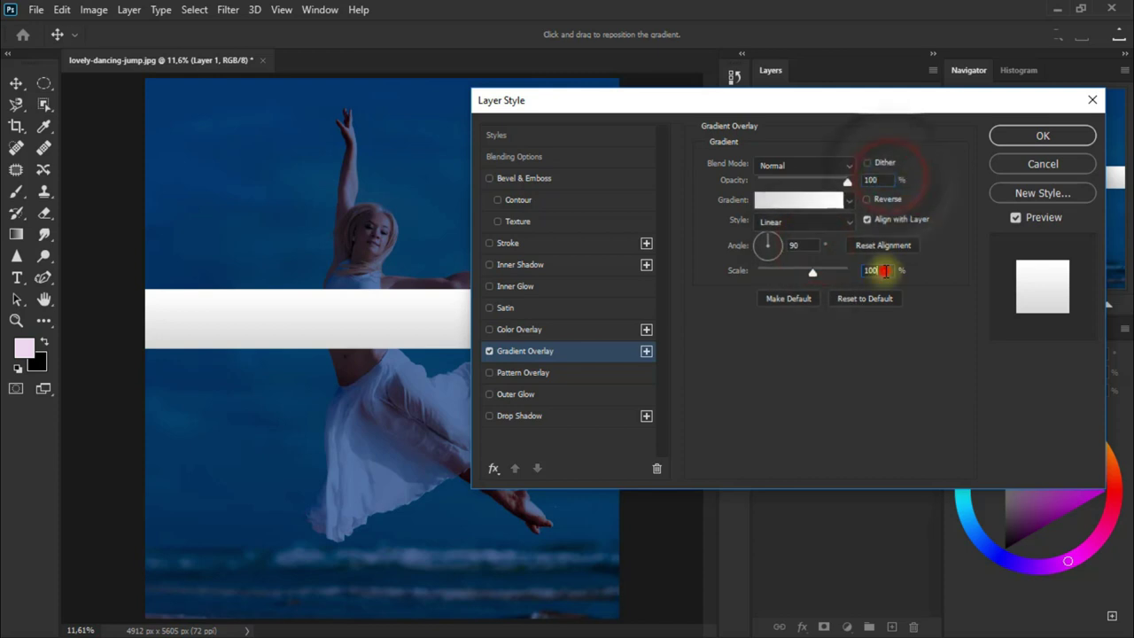
Choose the Iridescent_15 preset from the Iridescent group in the Gradient Editor.
click(815, 201)
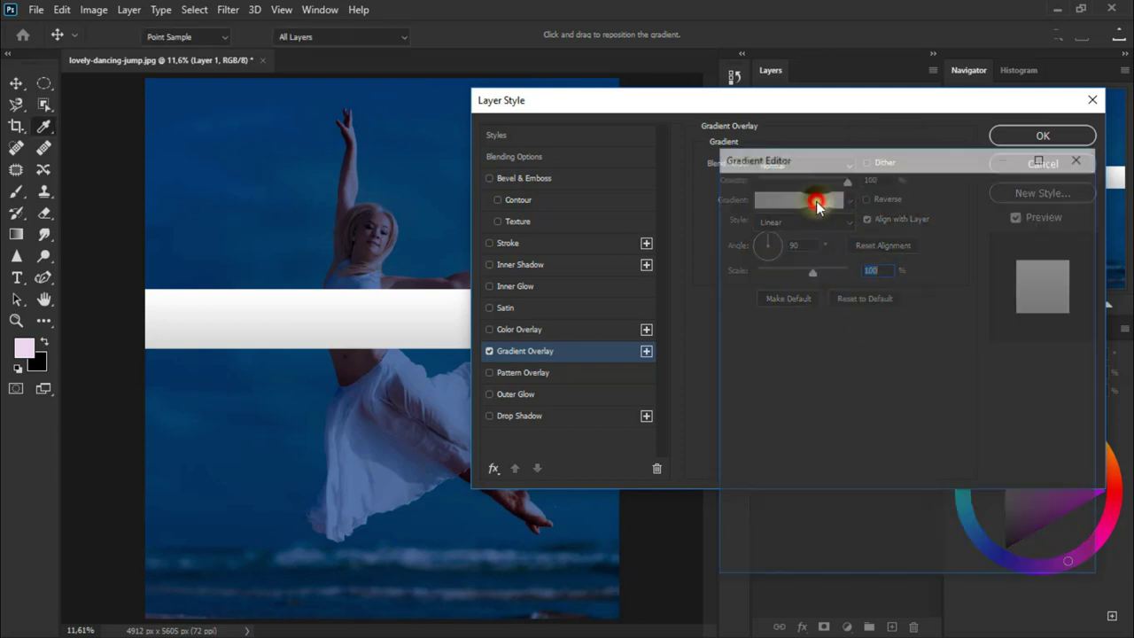
drag(899, 161, 781, 114)
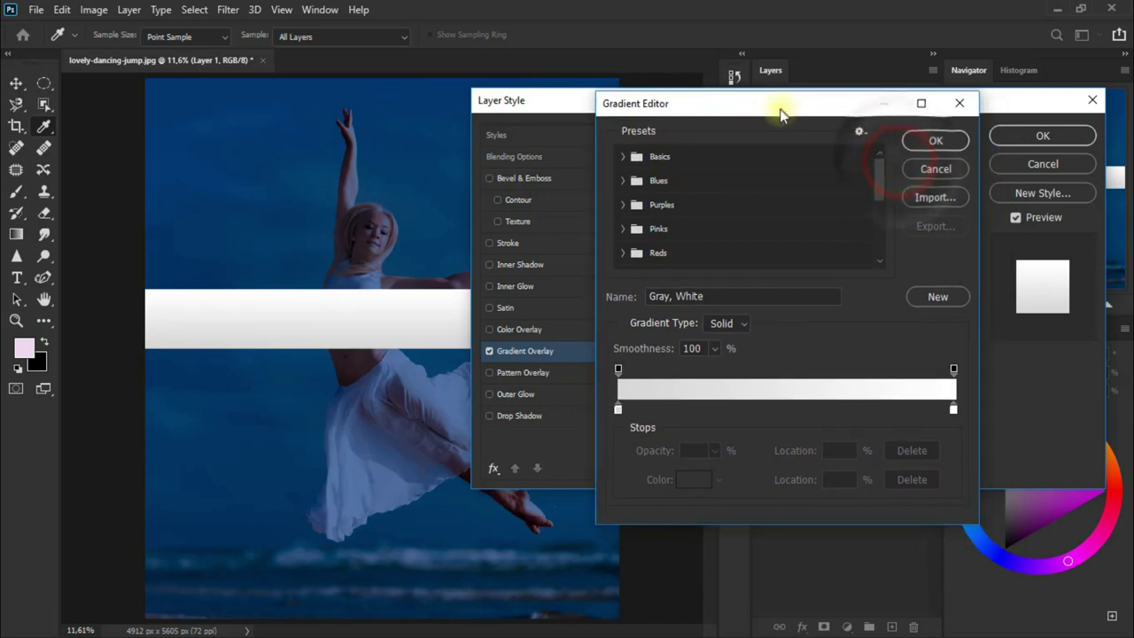
scroll(701, 217, down, 2)
scroll(701, 217, down, 1)
scroll(701, 217, down, 1)
scroll(701, 217, down, 2)
scroll(701, 217, down, 1)
scroll(701, 217, down, 1)
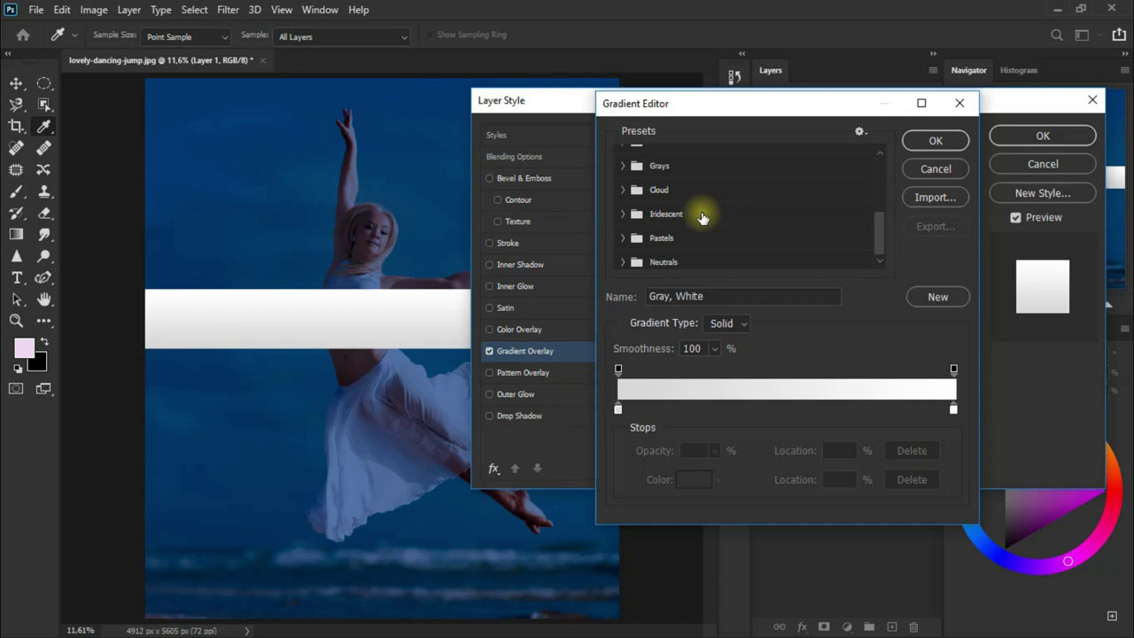
click(621, 210)
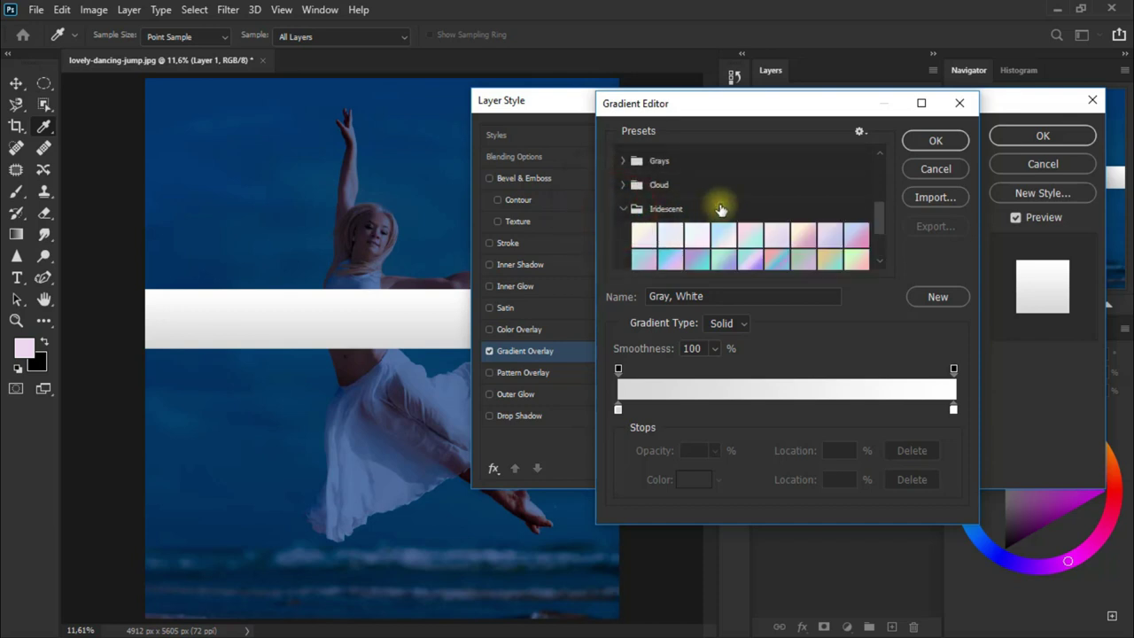
scroll(720, 209, down, 1)
scroll(721, 210, down, 1)
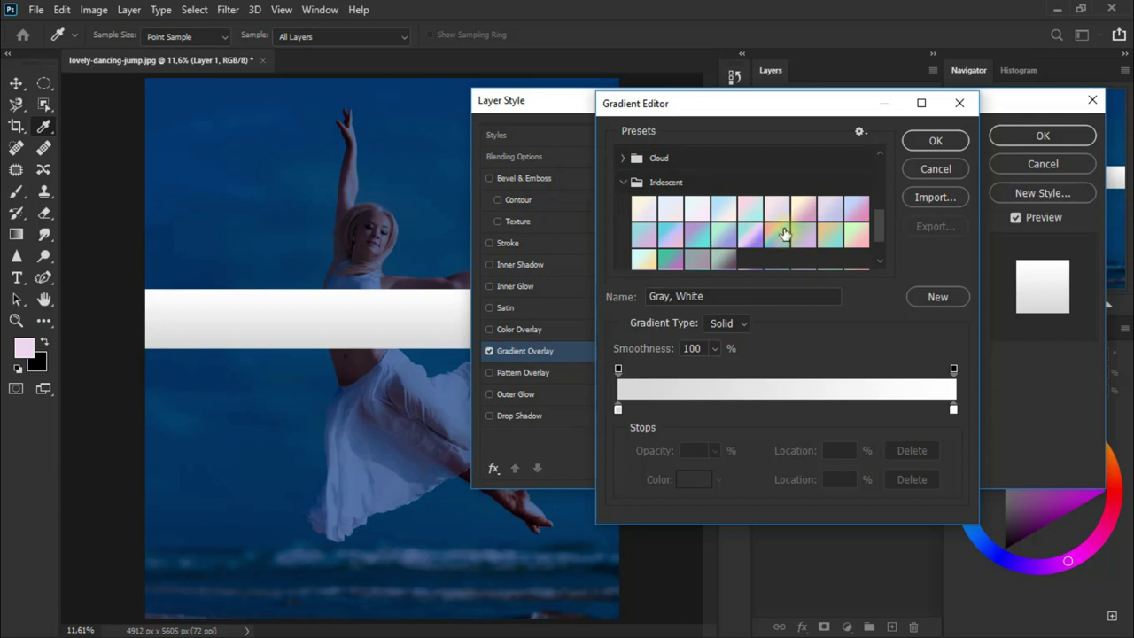
scroll(784, 234, down, 1)
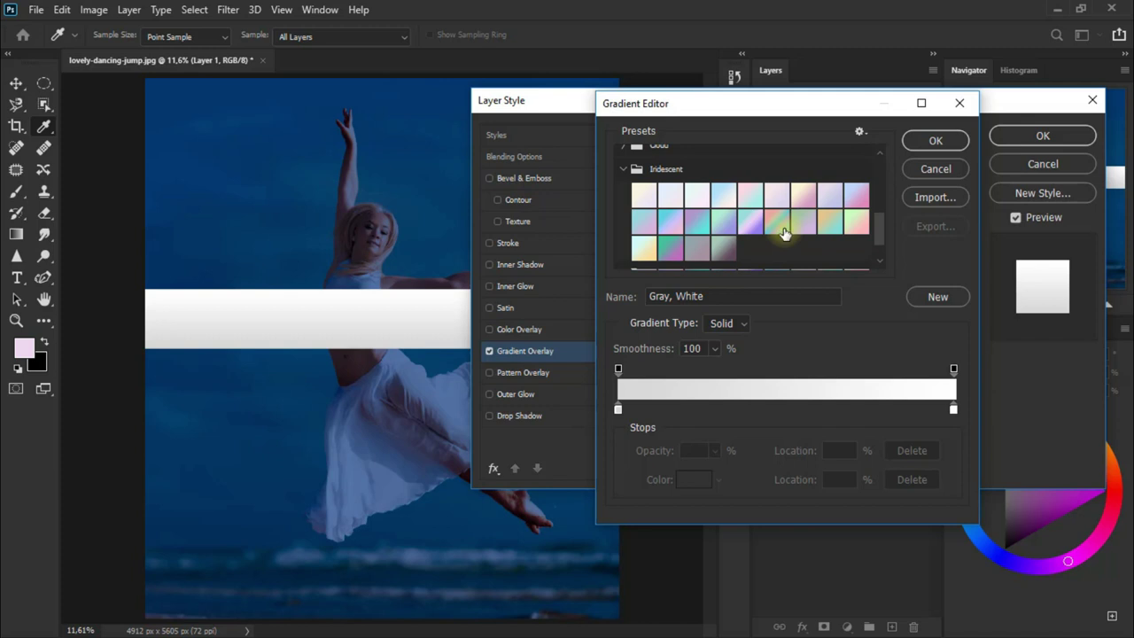
click(783, 233)
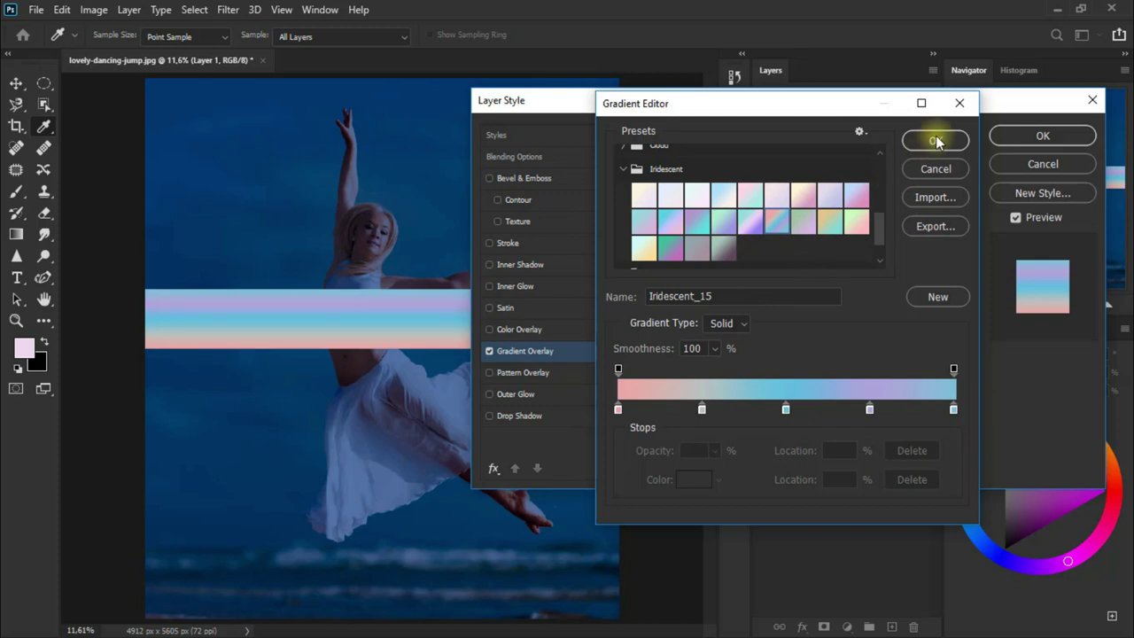
click(749, 296)
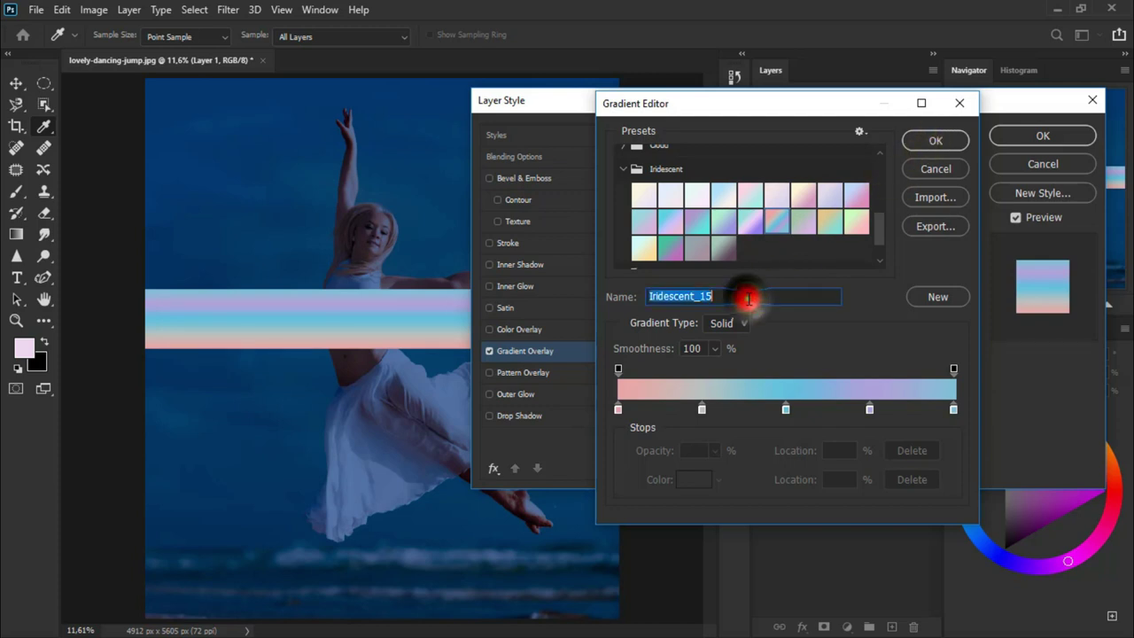
click(921, 141)
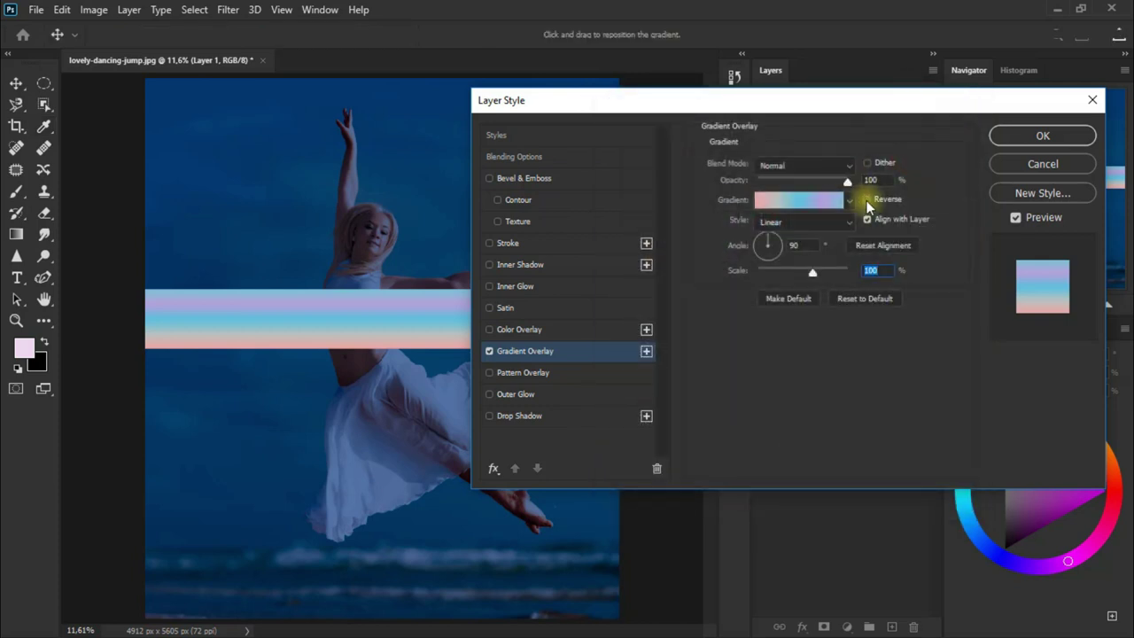
Reverse the gradient so pink is on top and apply the overlay.
click(867, 200)
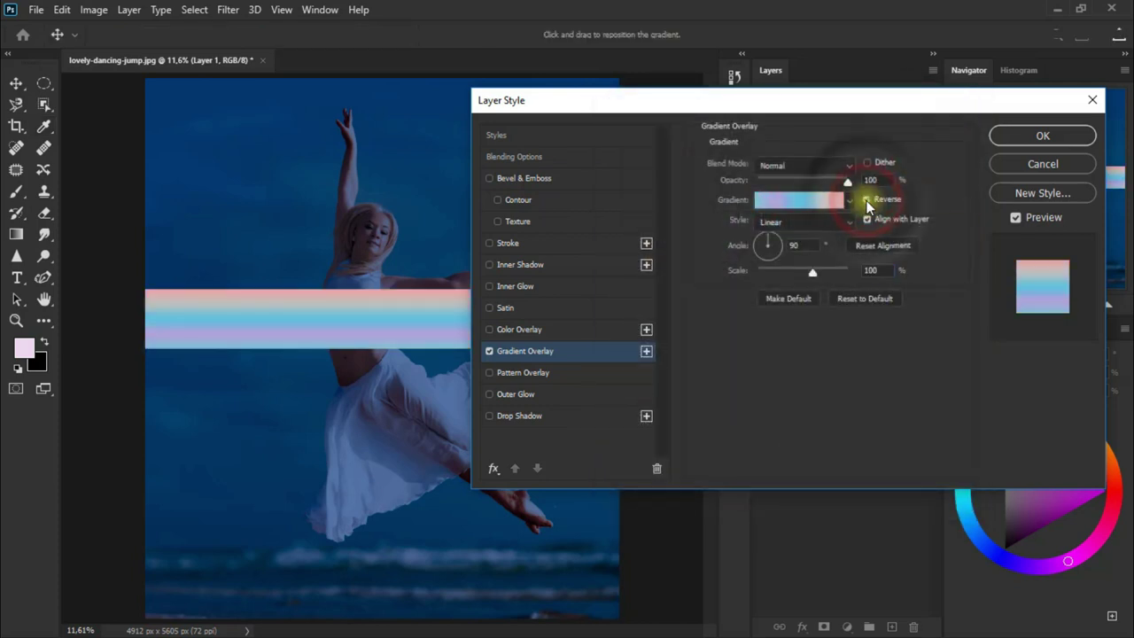
click(1041, 137)
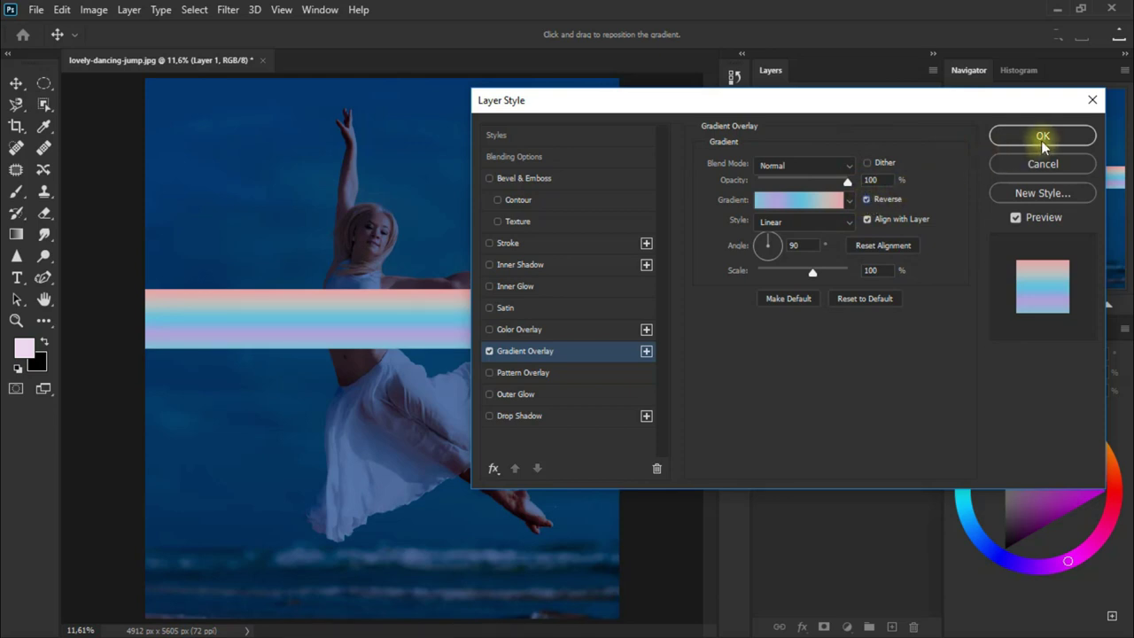
click(1041, 138)
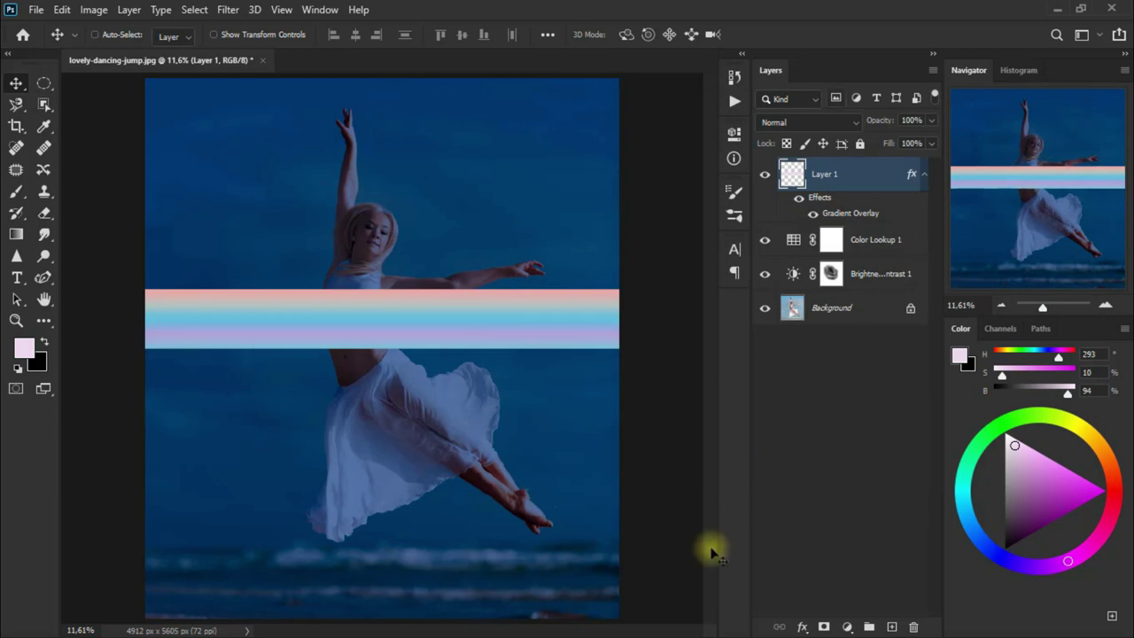
click(678, 600)
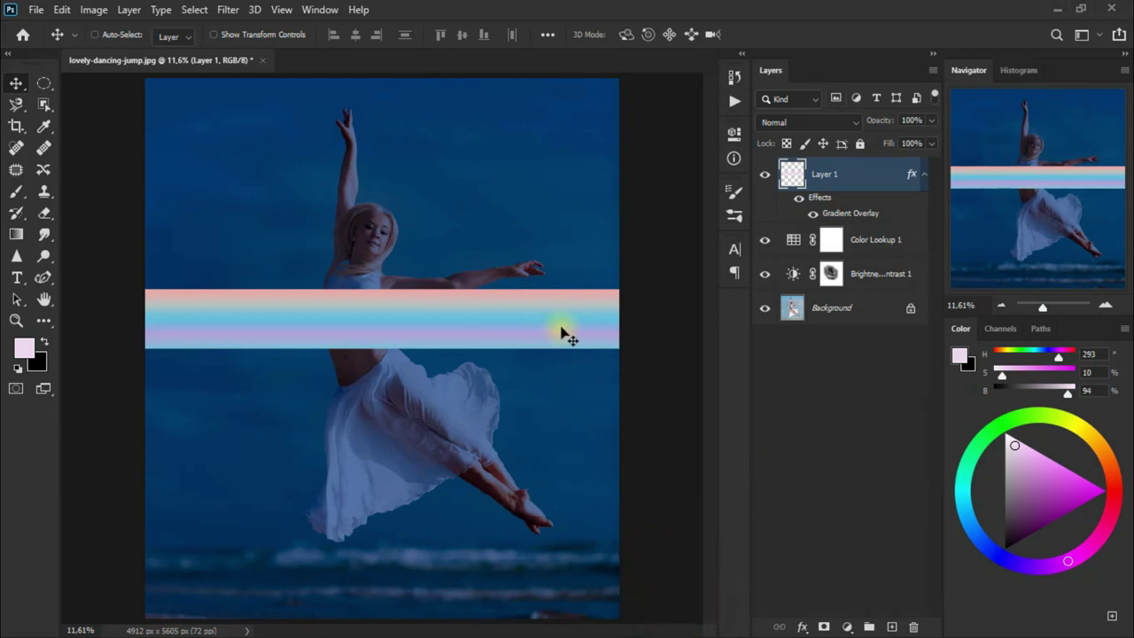
key(ctrl+t)
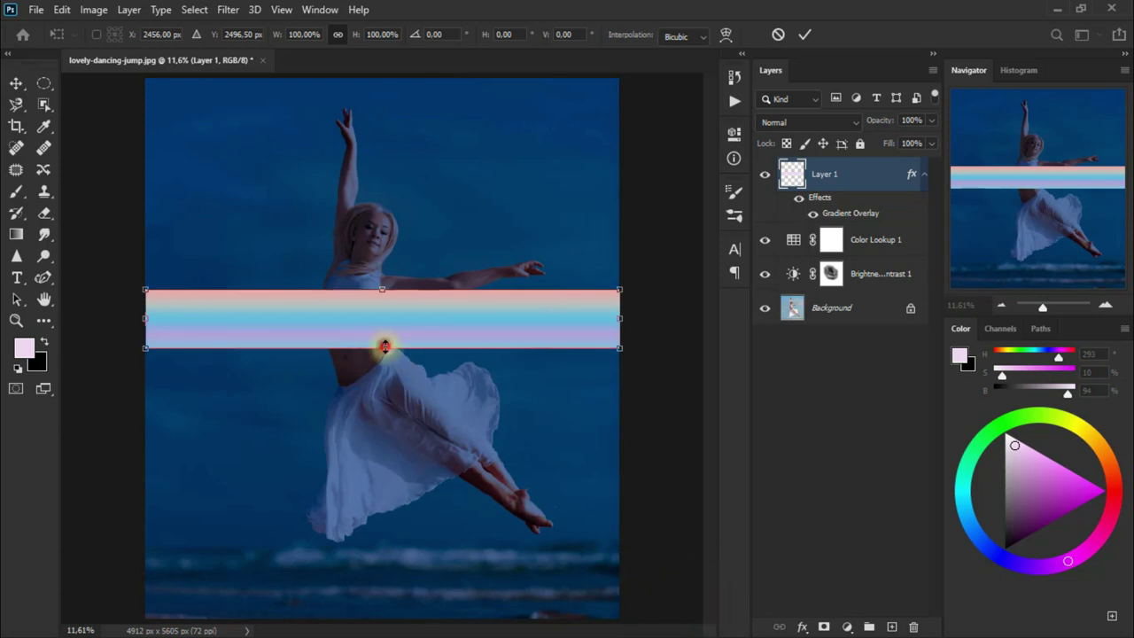
Shorten the pastel band to about 86% height and commit the resize.
drag(384, 345, 376, 338)
click(335, 34)
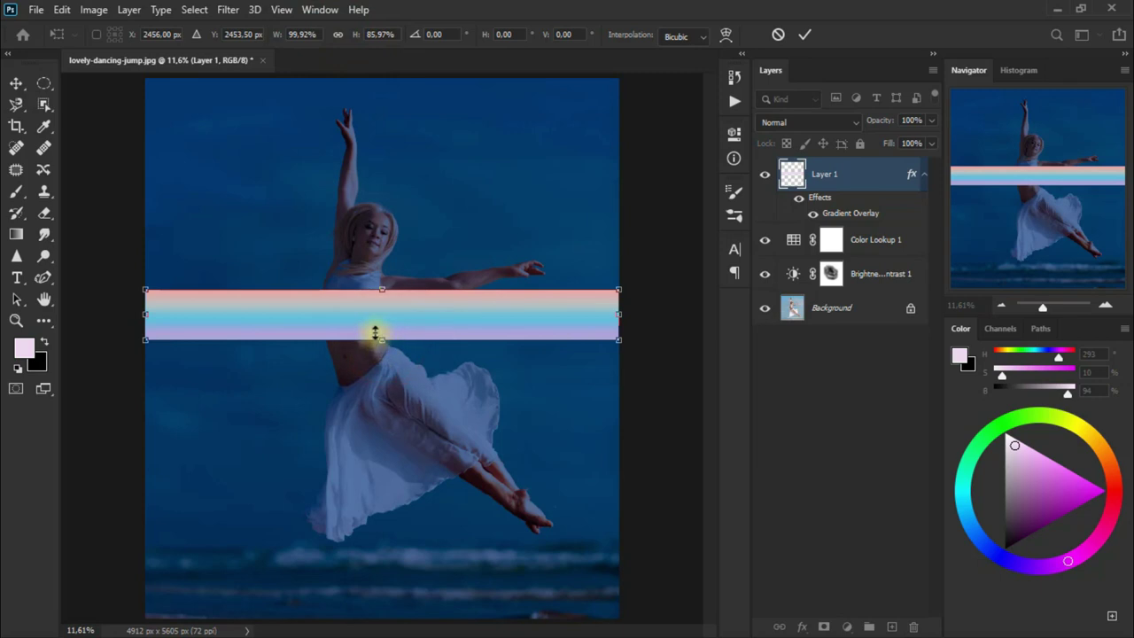
click(14, 83)
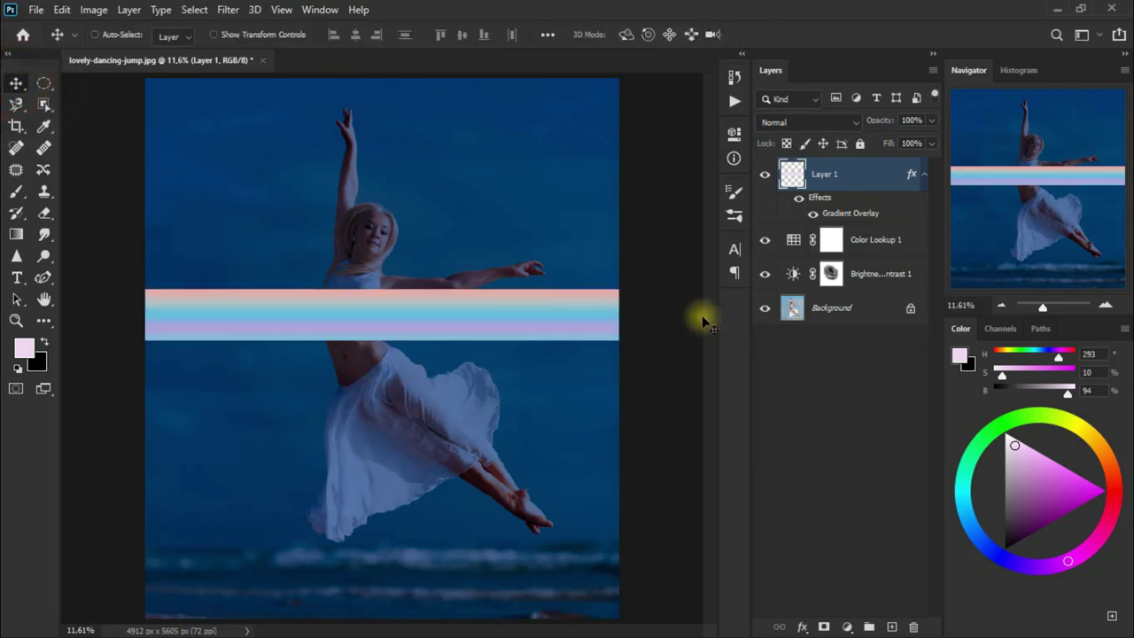
Rasterize Layer 1's layer style into its pixels.
click(925, 177)
right_click(871, 178)
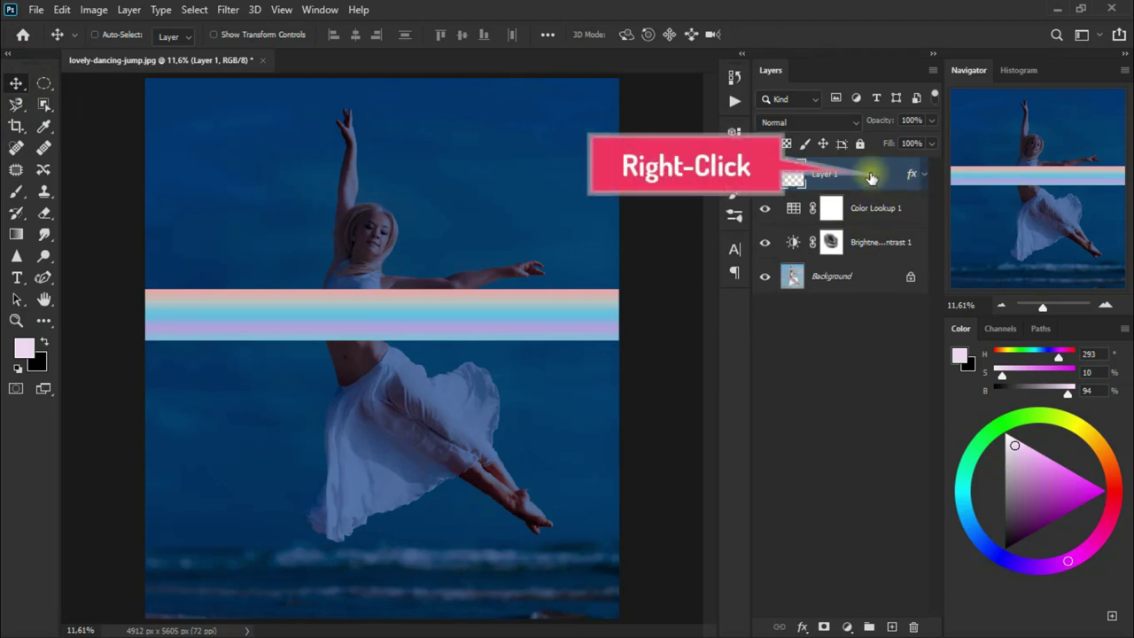
right_click(872, 178)
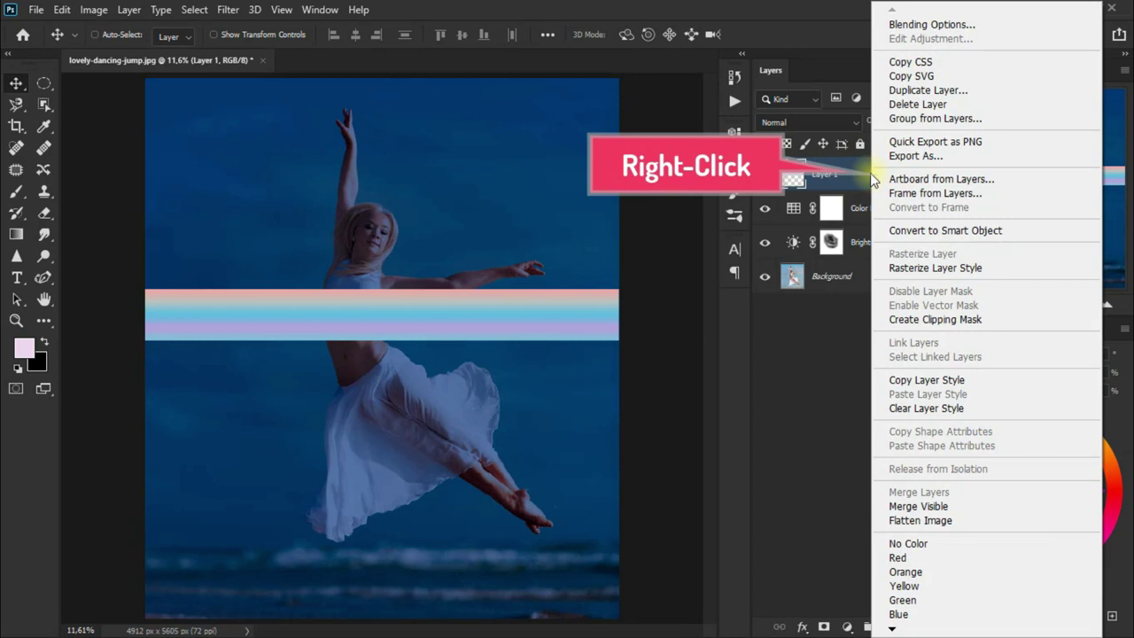
click(996, 271)
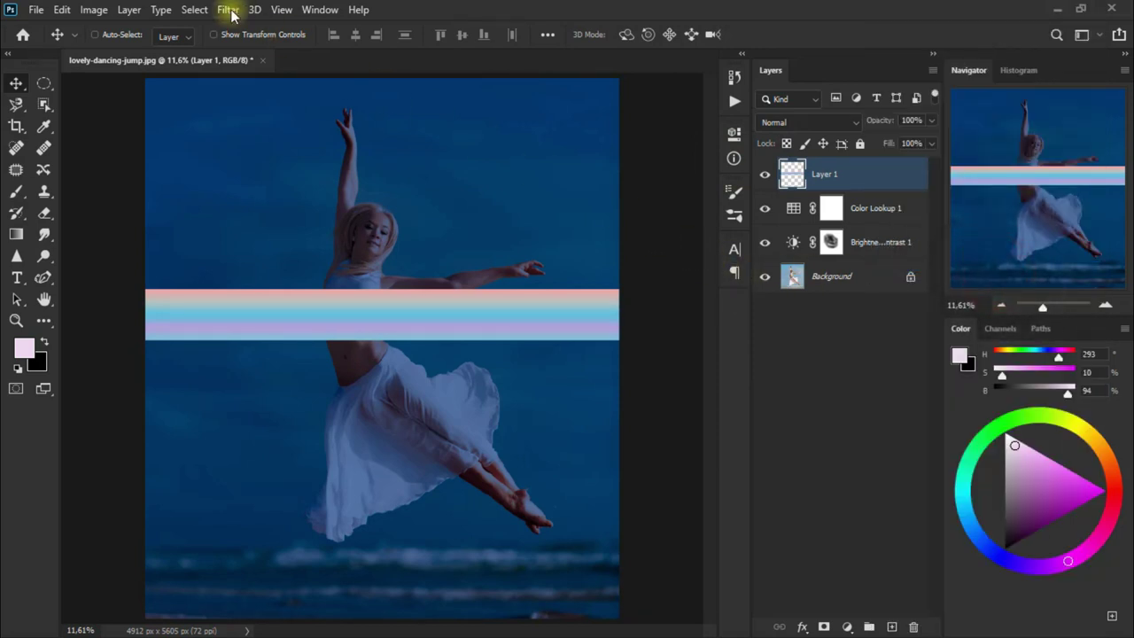
Apply the Polar Coordinates filter with Rectangular to Polar to bend the band into a ring.
click(229, 11)
mouse_move(266, 229)
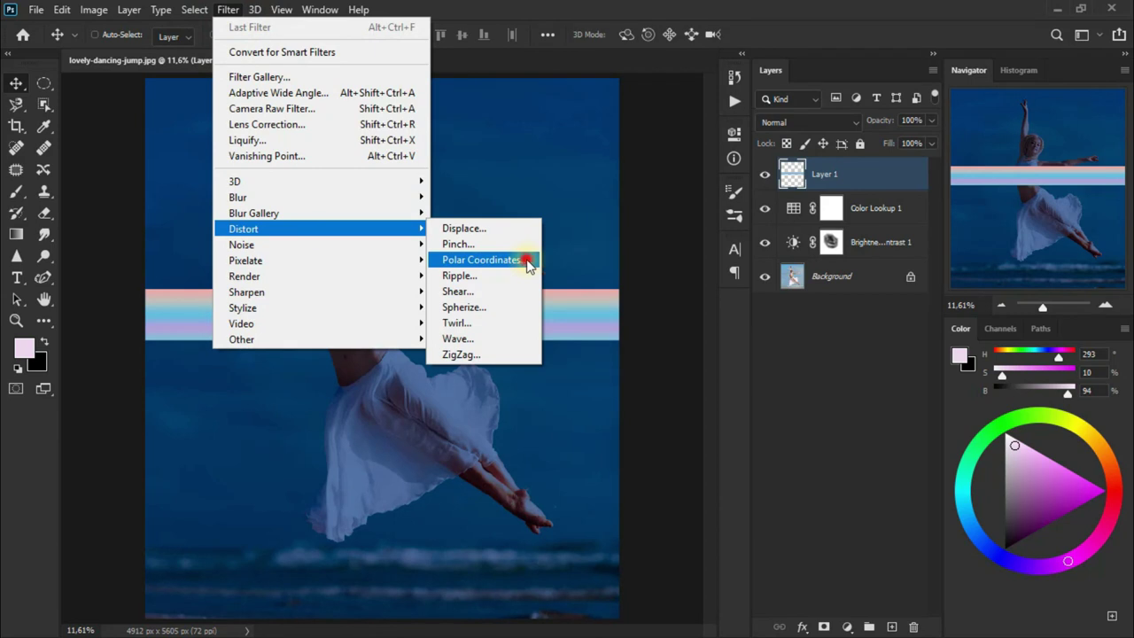
click(526, 261)
click(739, 394)
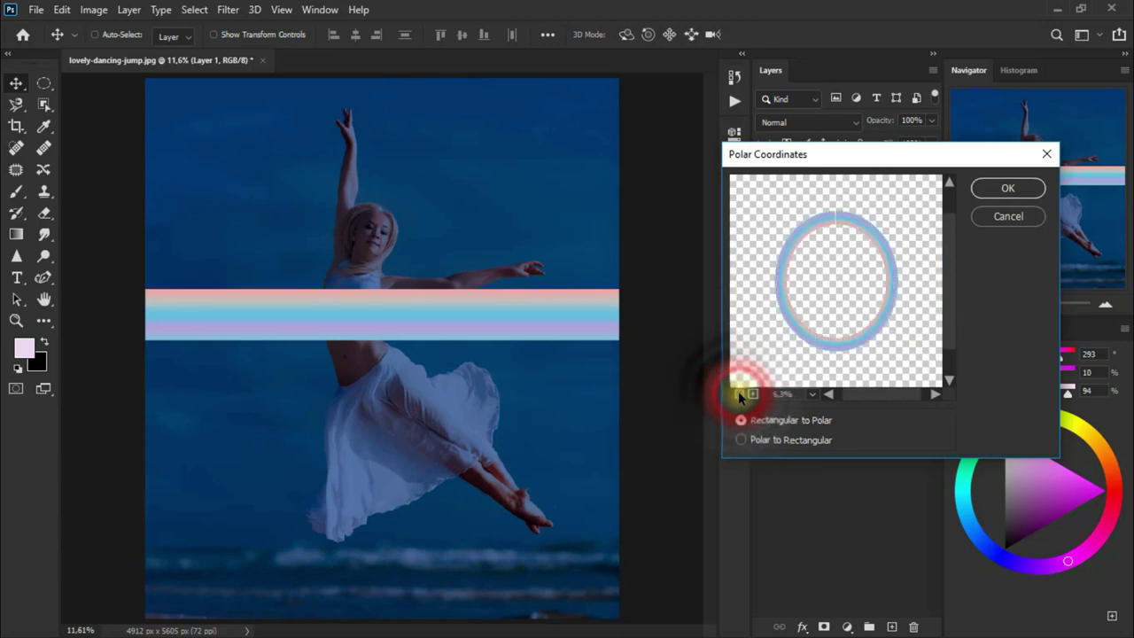
click(755, 440)
click(753, 419)
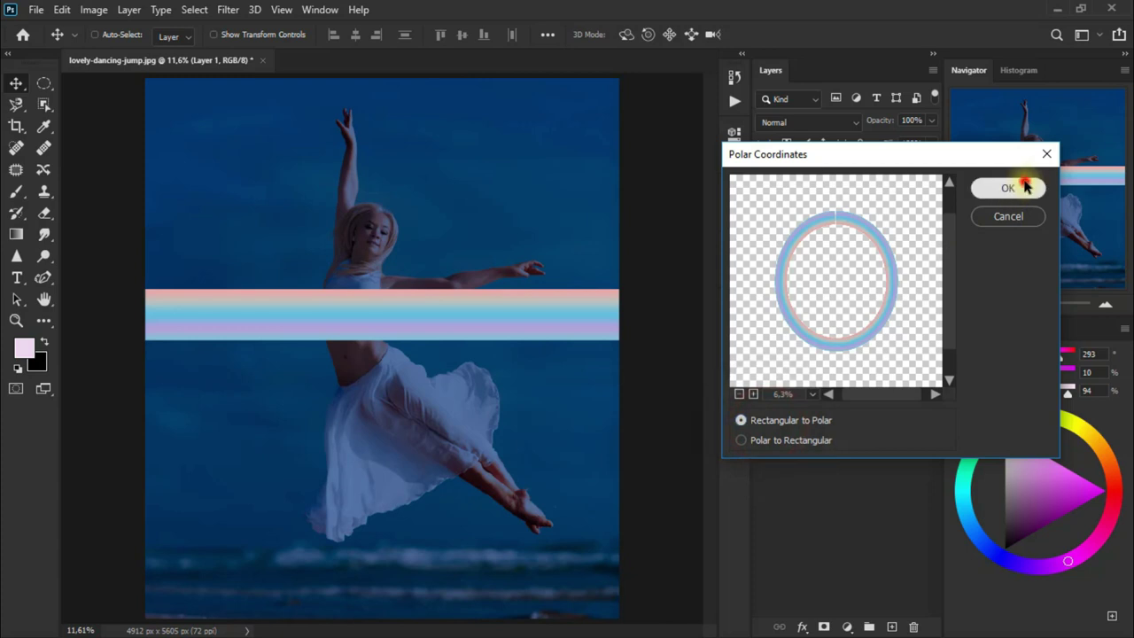
click(1020, 185)
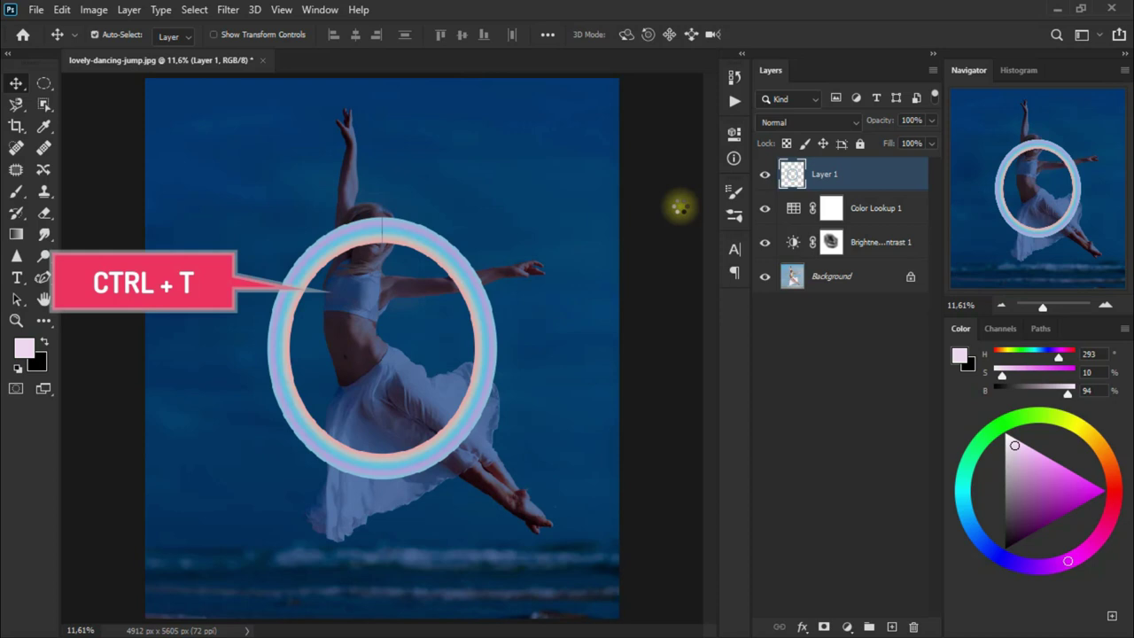
Rotate the ring about 76°, enlarge it to about 137% and squash it into a tilted ellipse.
key(ctrl+t)
mouse_move(591, 459)
mouse_down()
mouse_move(315, 611)
mouse_move(292, 612)
mouse_up()
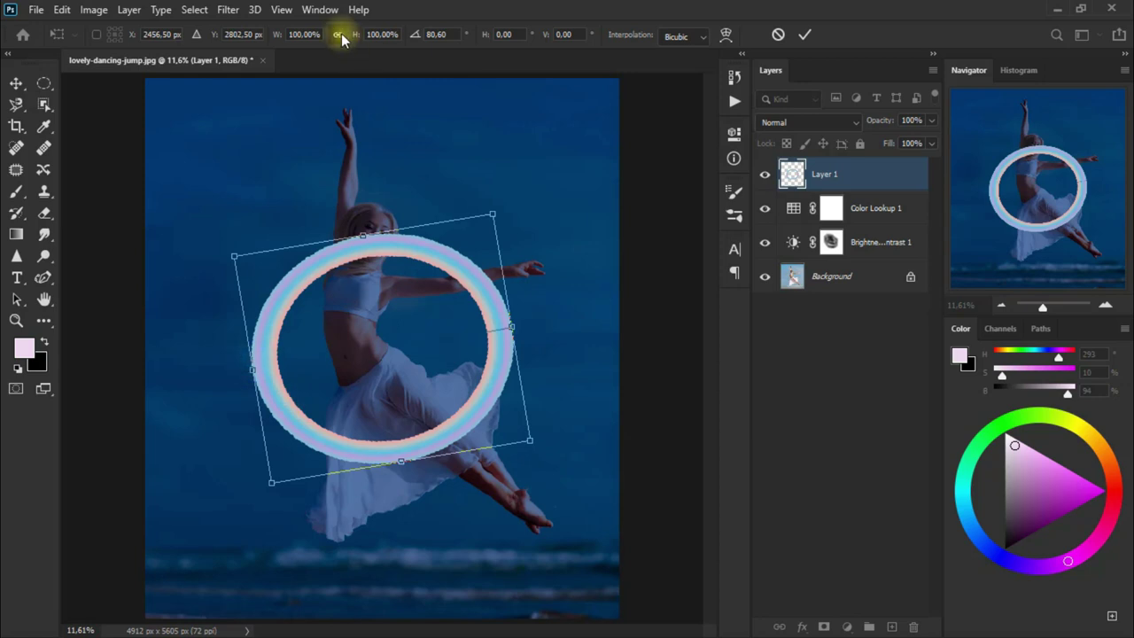
drag(252, 369, 233, 363)
drag(523, 324, 560, 319)
mouse_move(405, 502)
mouse_down()
mouse_move(431, 295)
mouse_move(446, 316)
mouse_up()
mouse_move(612, 458)
mouse_down()
mouse_move(489, 431)
mouse_move(529, 421)
mouse_move(538, 435)
mouse_up()
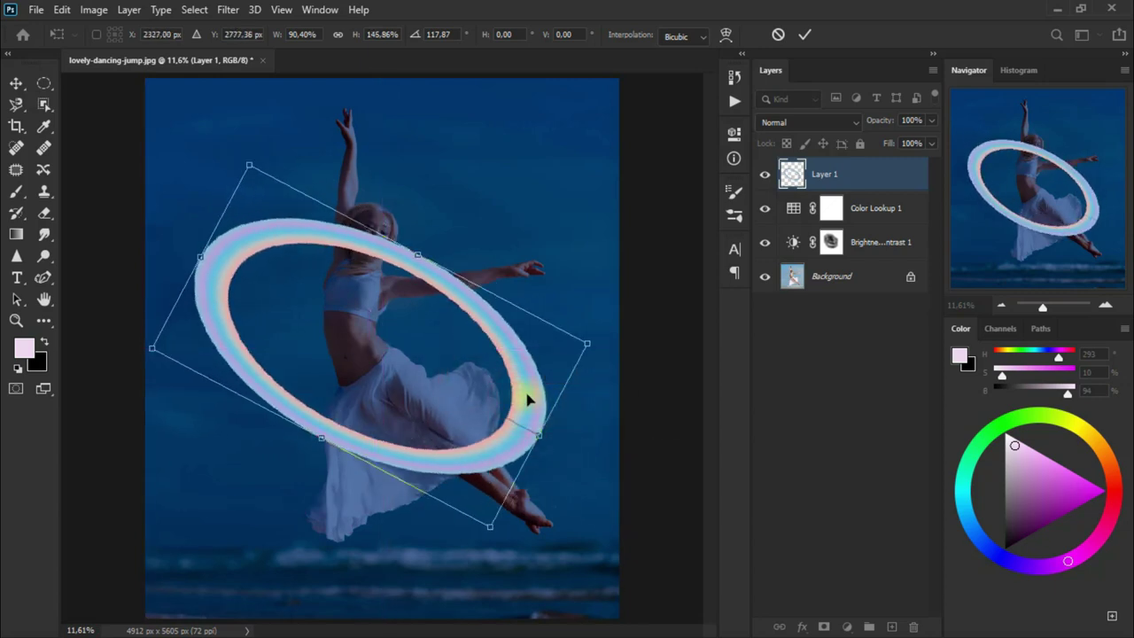
click(16, 83)
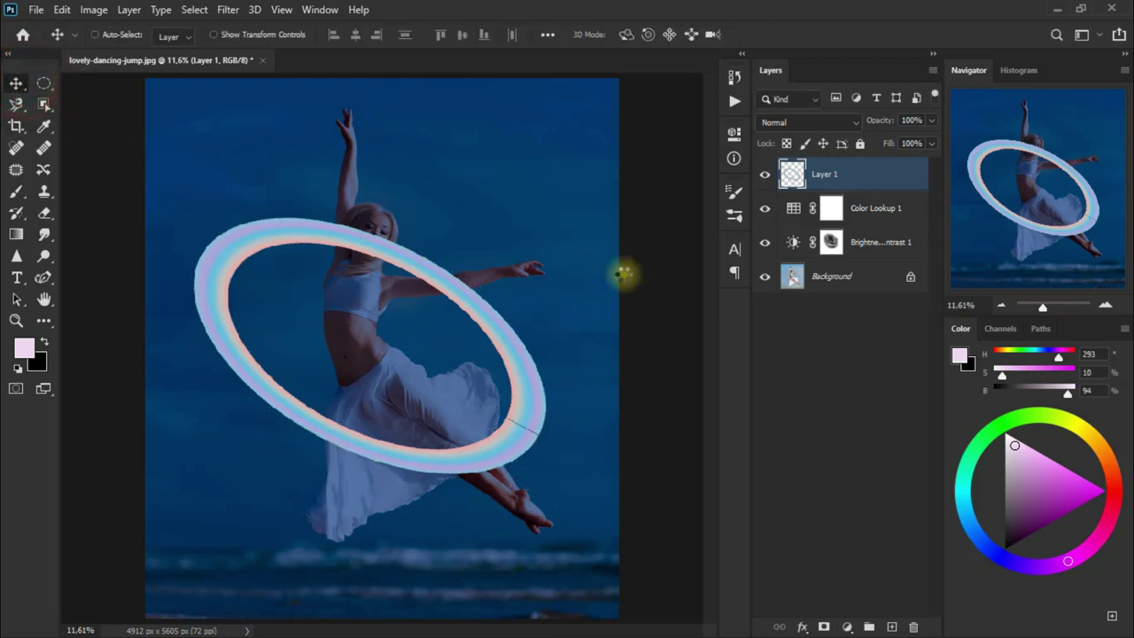
key(r)
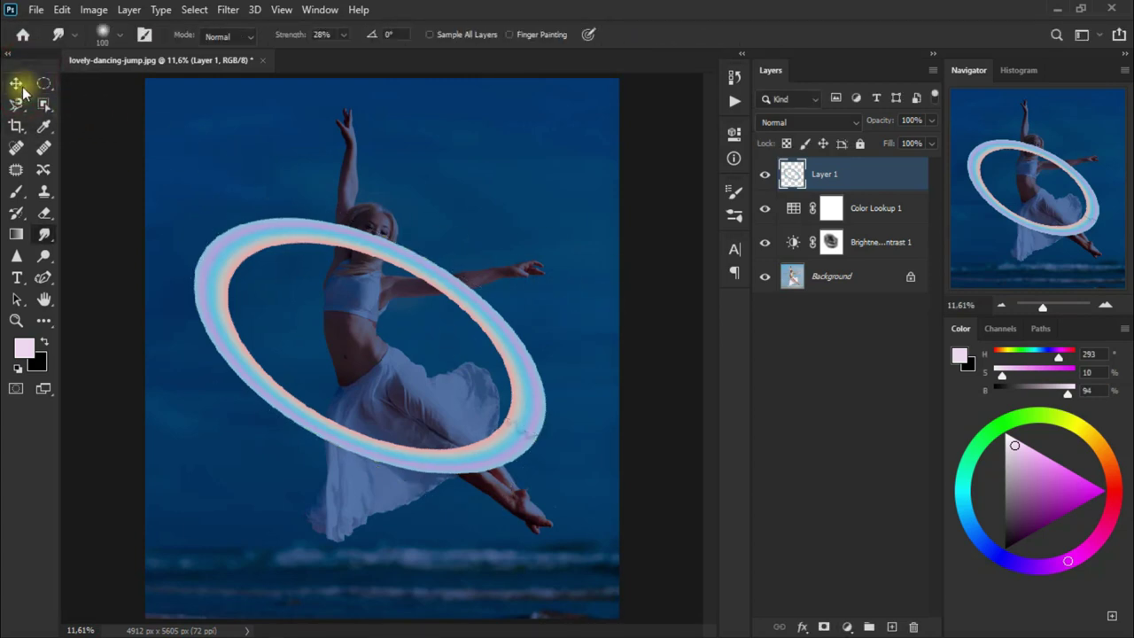
click(17, 84)
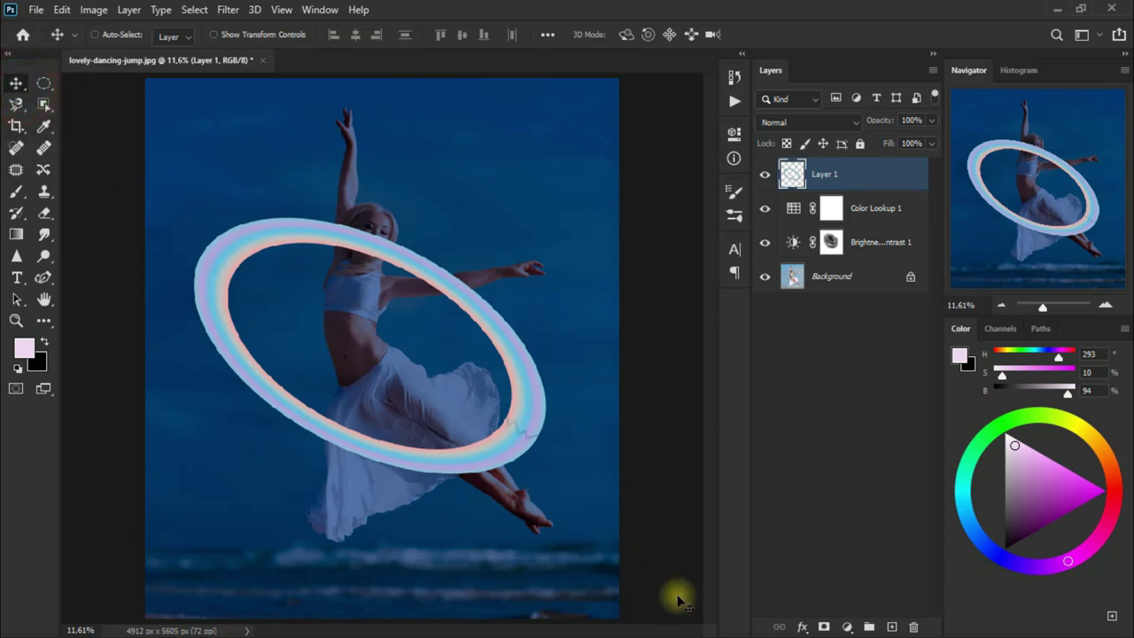
Flatten and narrow the ellipse further so it hugs the dancer's waist.
key(ctrl+t)
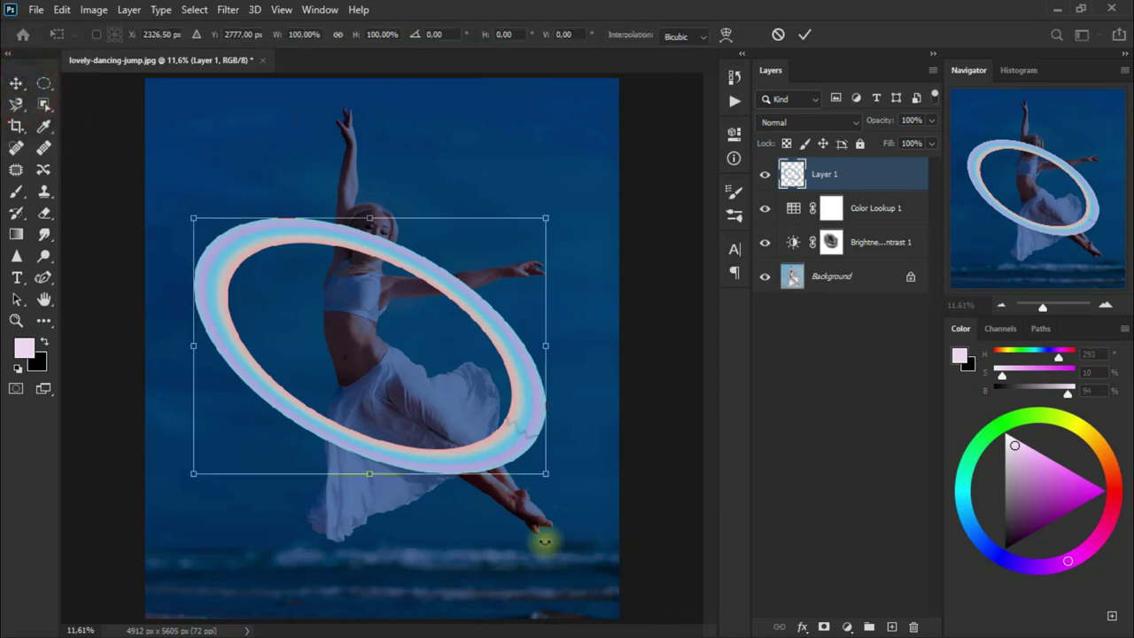
drag(369, 473, 369, 432)
drag(370, 220, 370, 242)
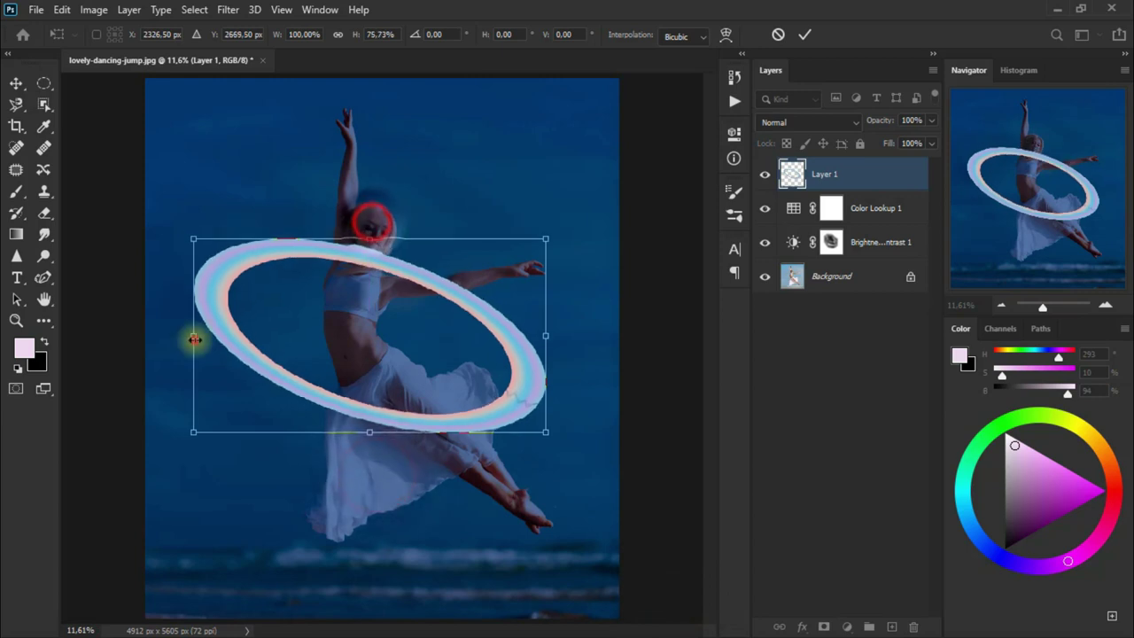
drag(189, 337, 228, 339)
drag(544, 342, 531, 339)
drag(379, 240, 379, 247)
drag(379, 431, 379, 423)
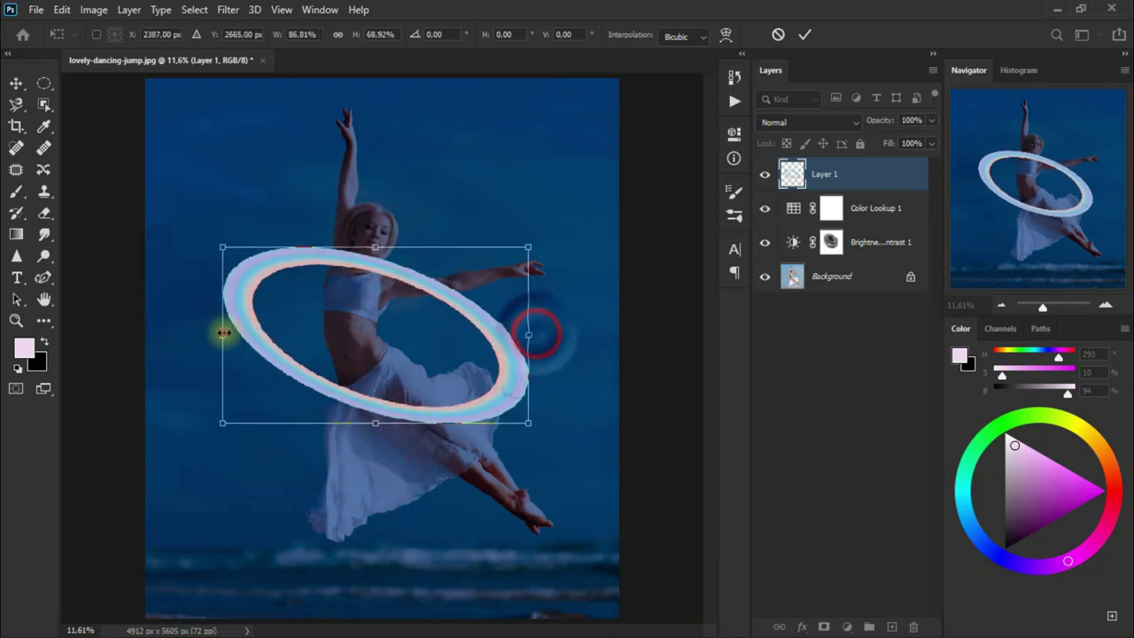
drag(222, 334, 217, 334)
click(19, 83)
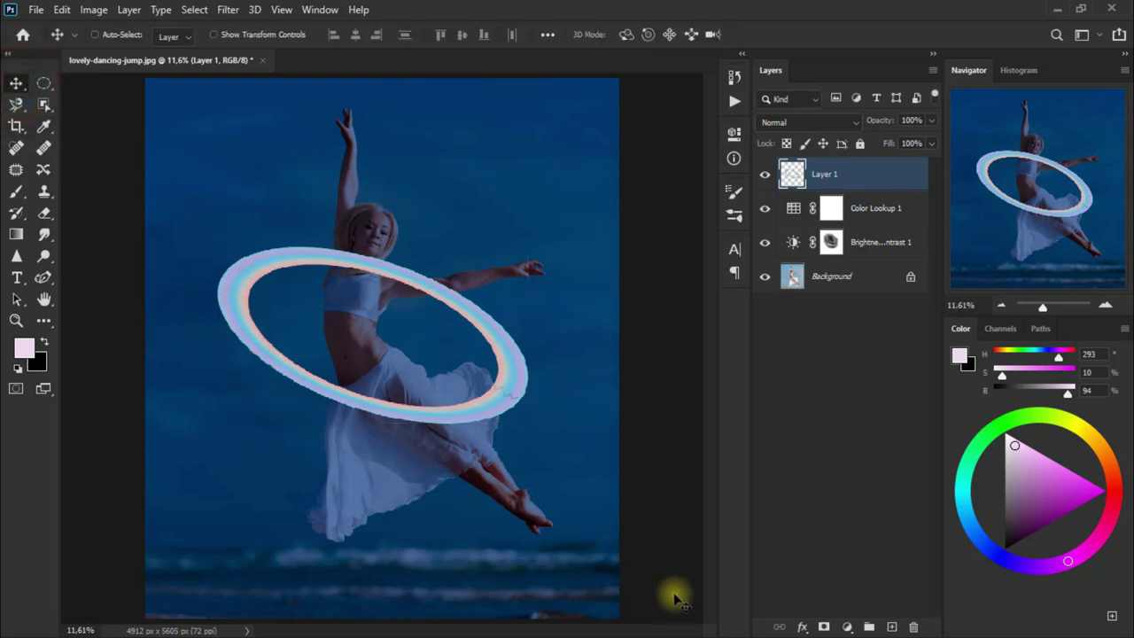
Blur the ring with a Gaussian Blur of 31,8 pixels radius.
click(228, 10)
mouse_move(266, 197)
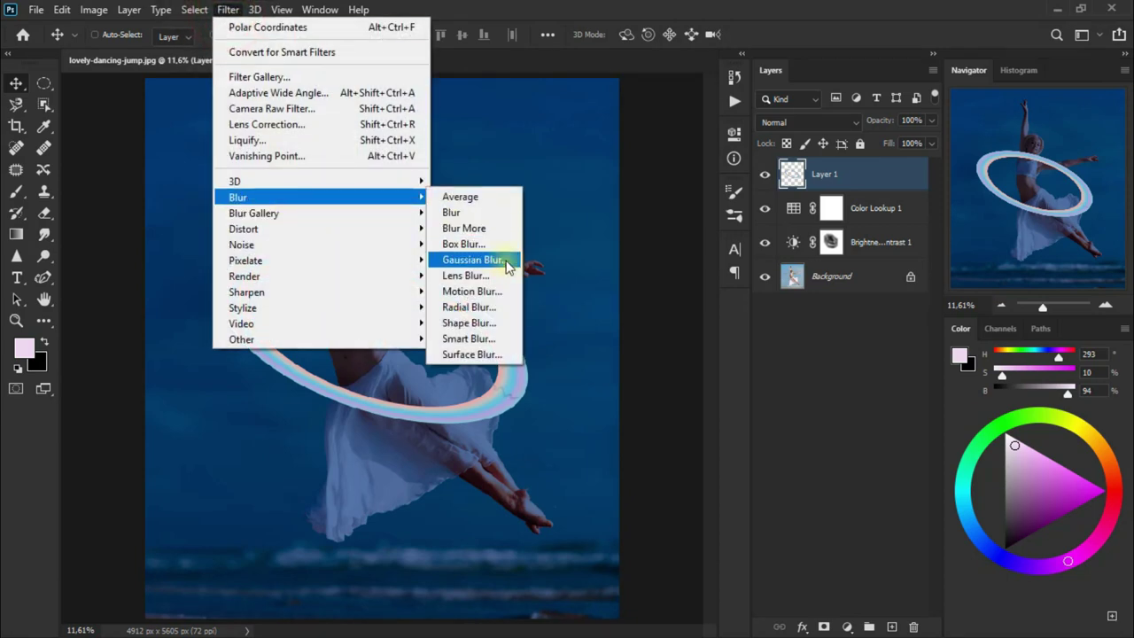
click(508, 260)
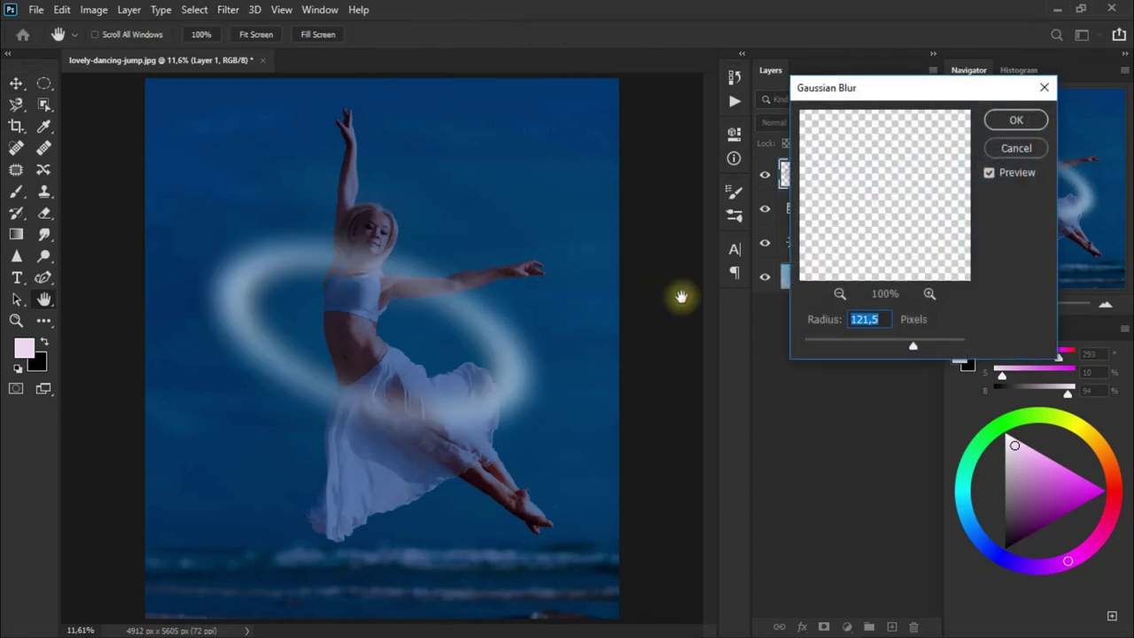
drag(913, 349, 863, 350)
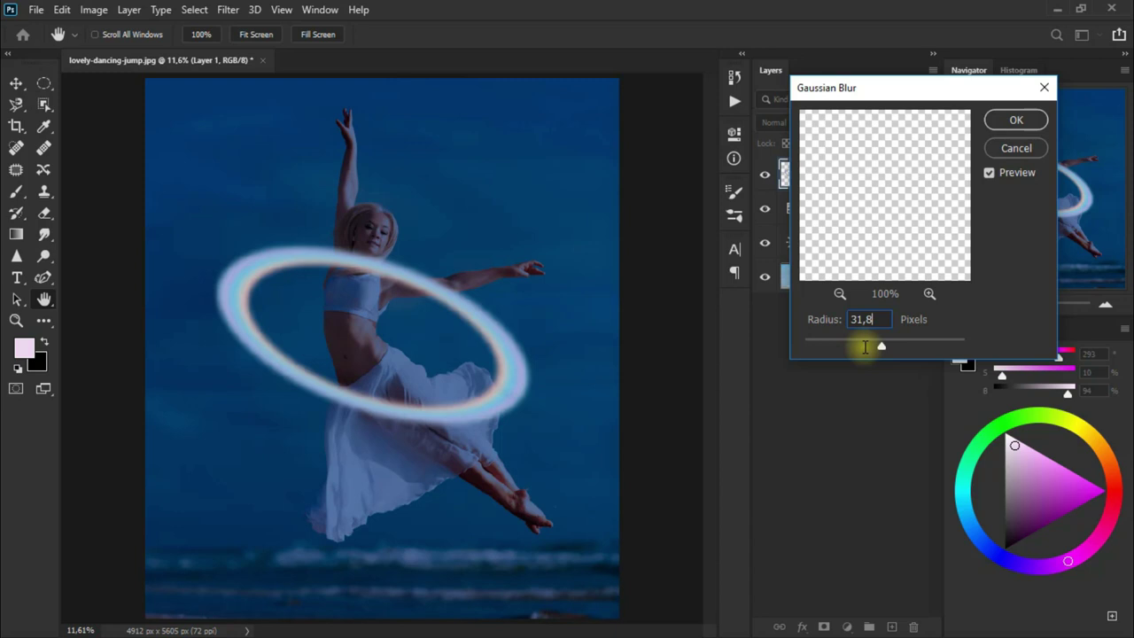
click(1016, 120)
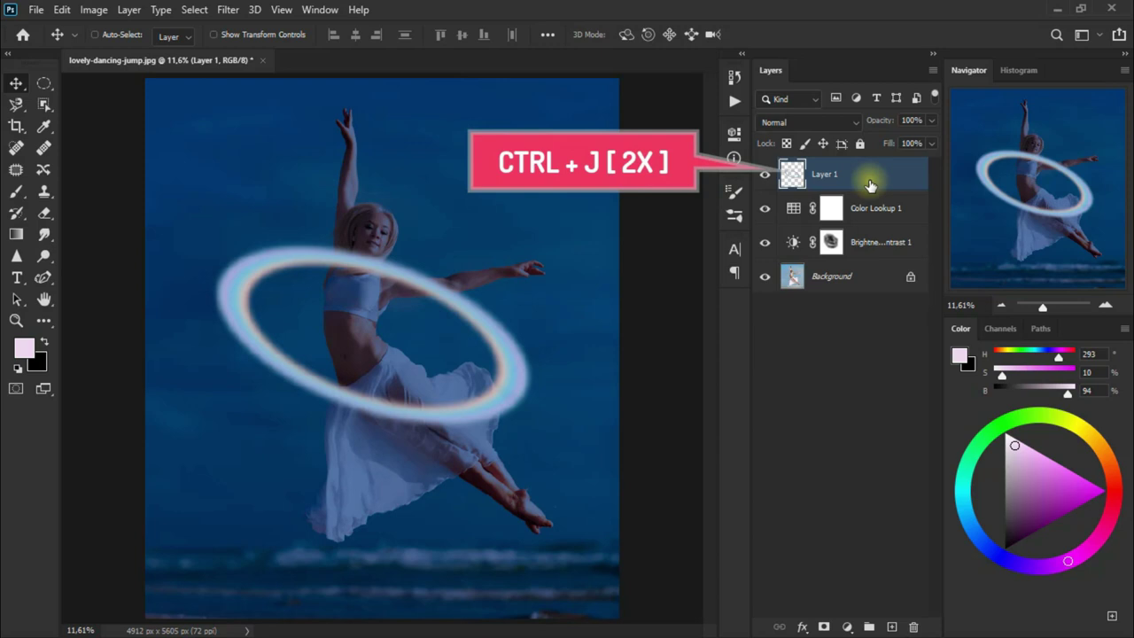
Duplicate the ring layer twice, hide both copies and reselect the original Layer 1.
key(ctrl+j)
key(ctrl+j)
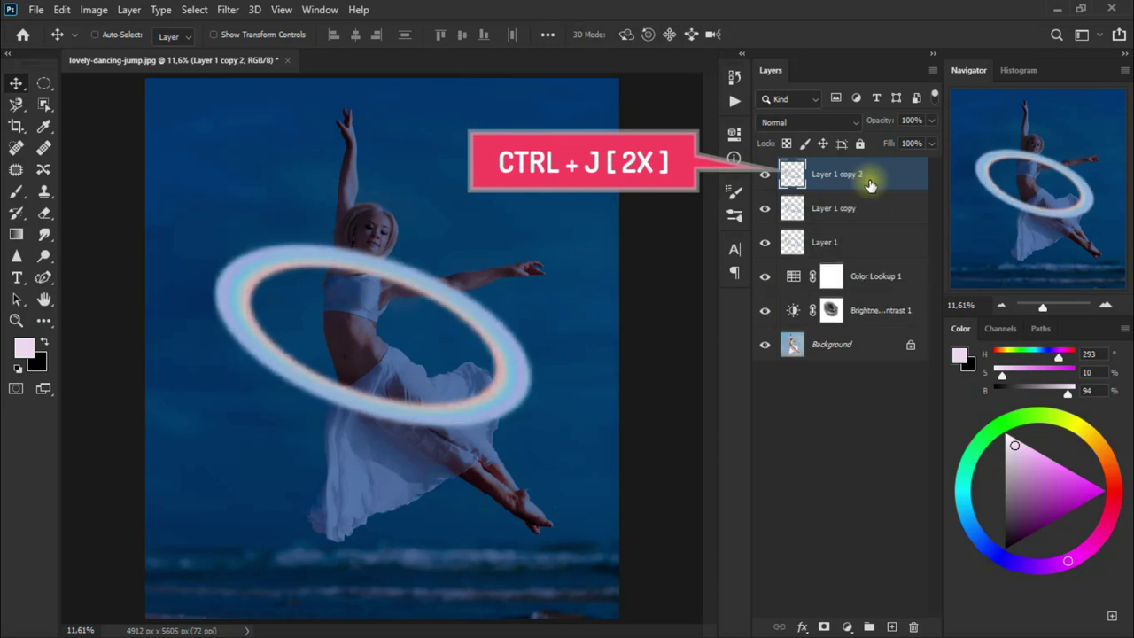
click(764, 174)
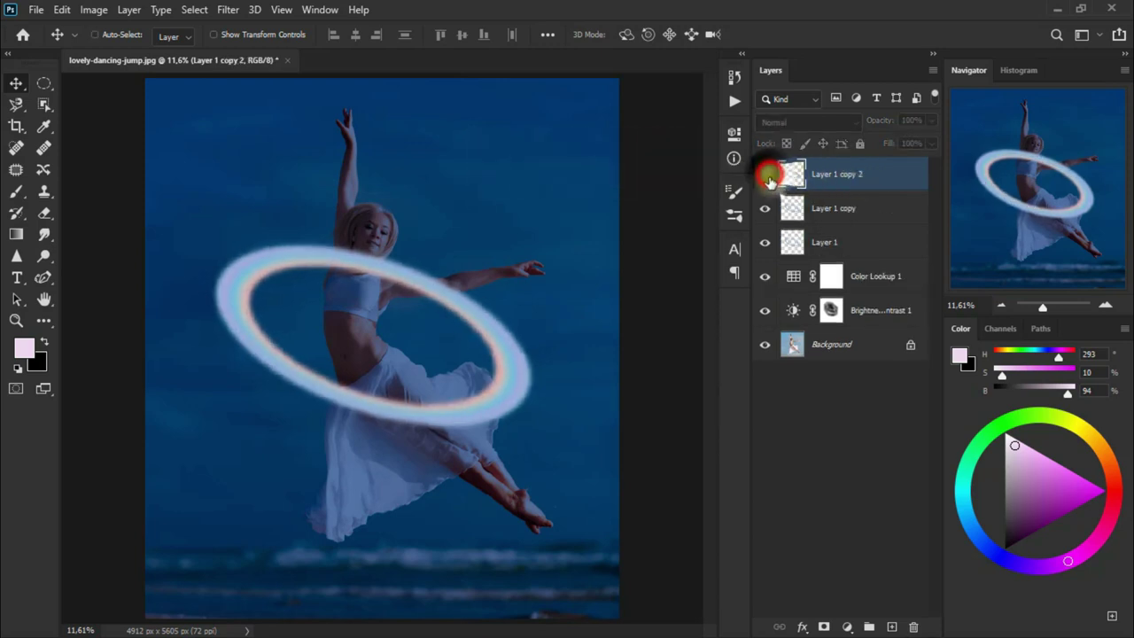
click(766, 210)
click(867, 220)
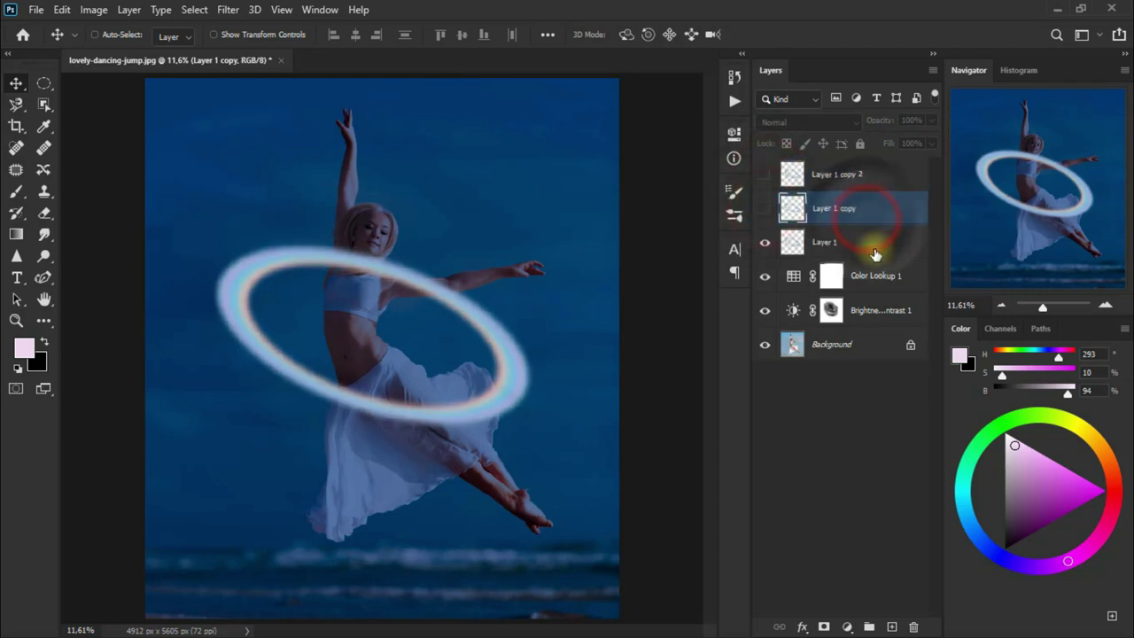
click(875, 254)
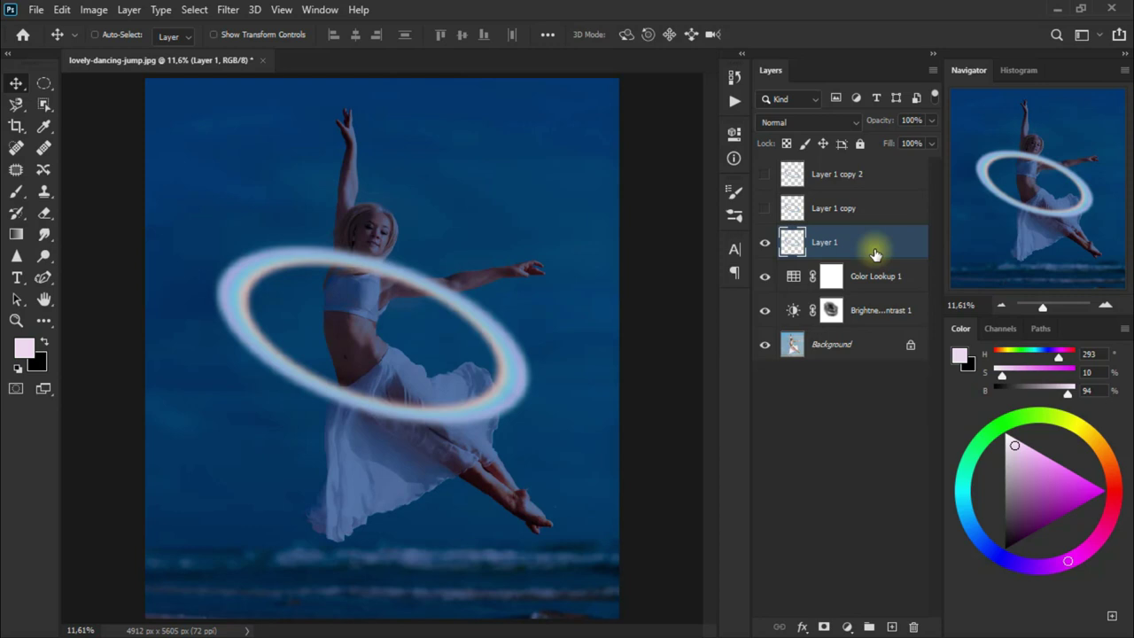
Set Layer 1's blend mode to Pin Light for a rainbow-coloured ring.
click(797, 122)
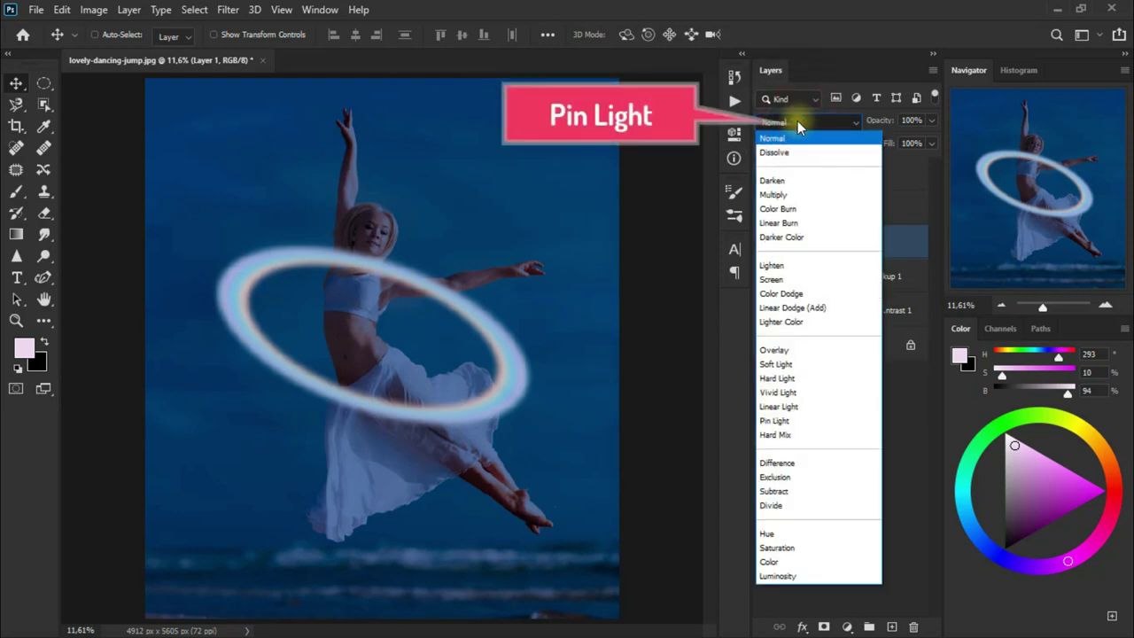
click(804, 420)
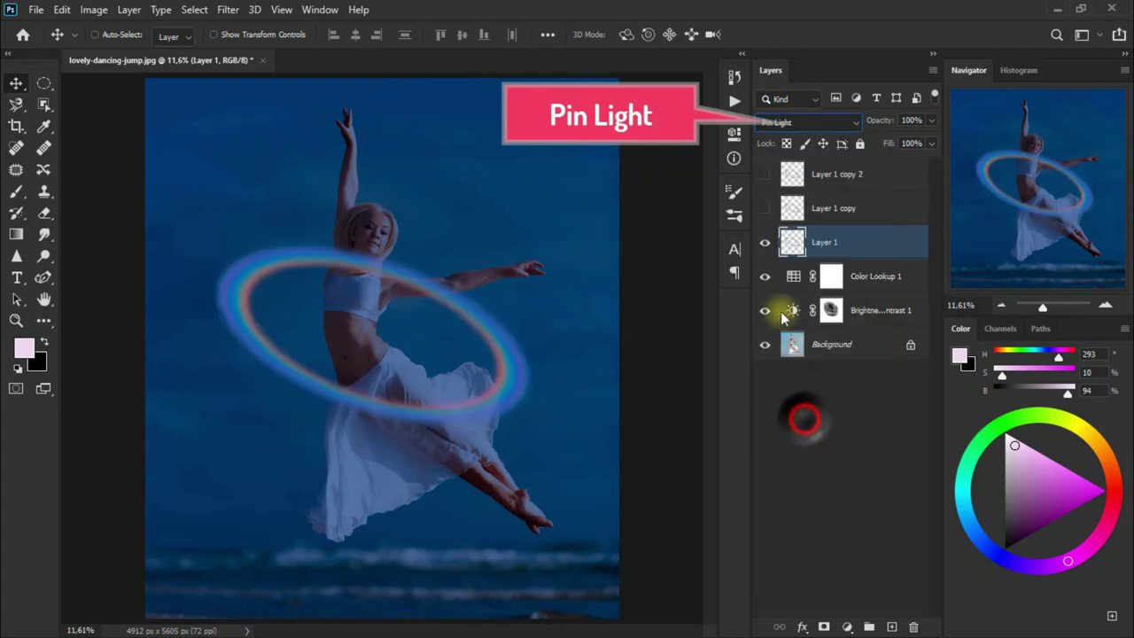
click(767, 246)
click(766, 246)
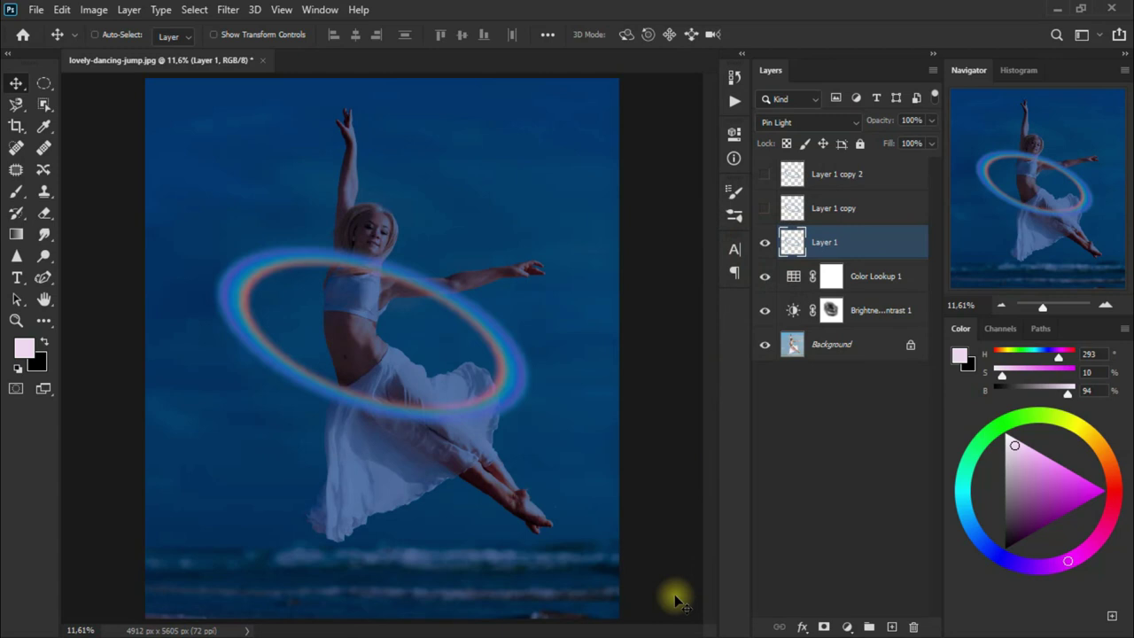
Add a layer mask to Layer 1 and set the Eraser to 29% opacity.
click(823, 626)
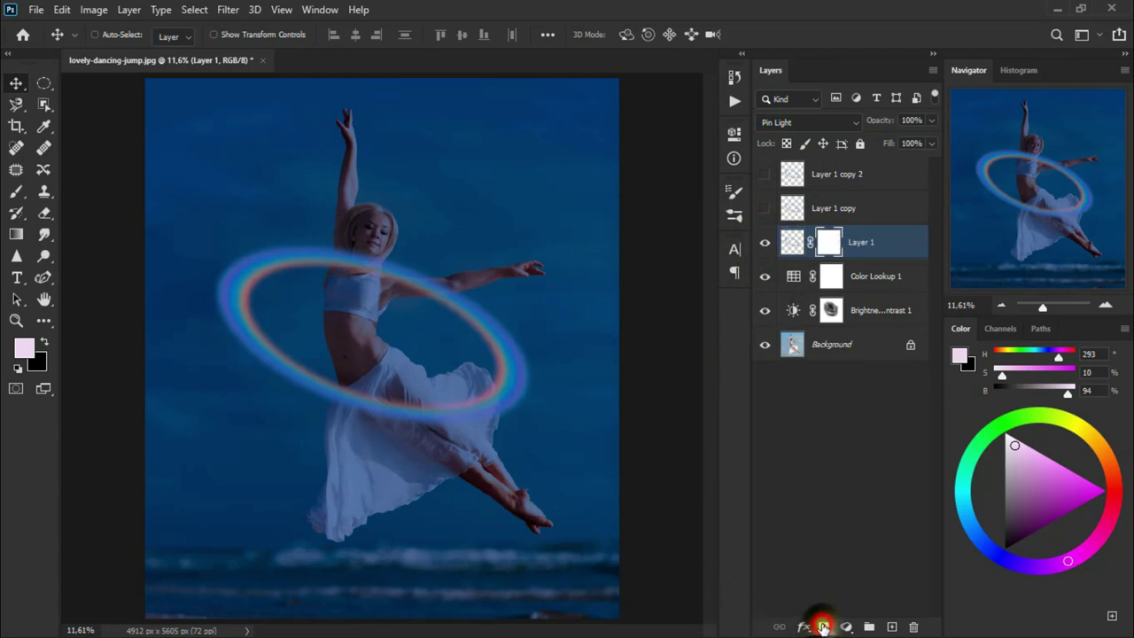
click(52, 213)
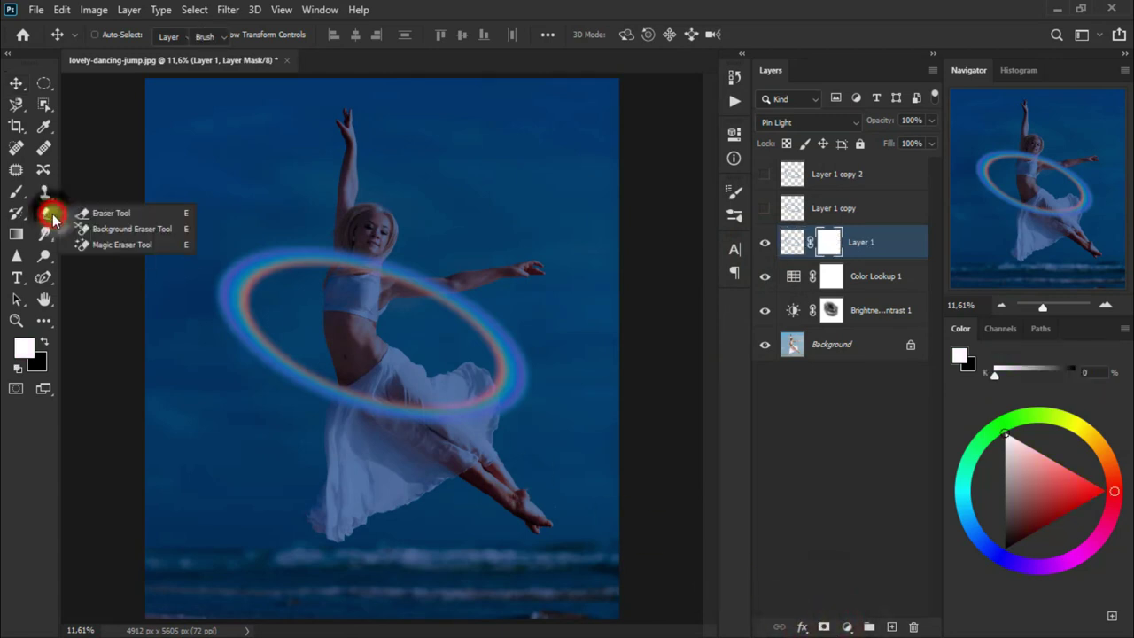
click(130, 217)
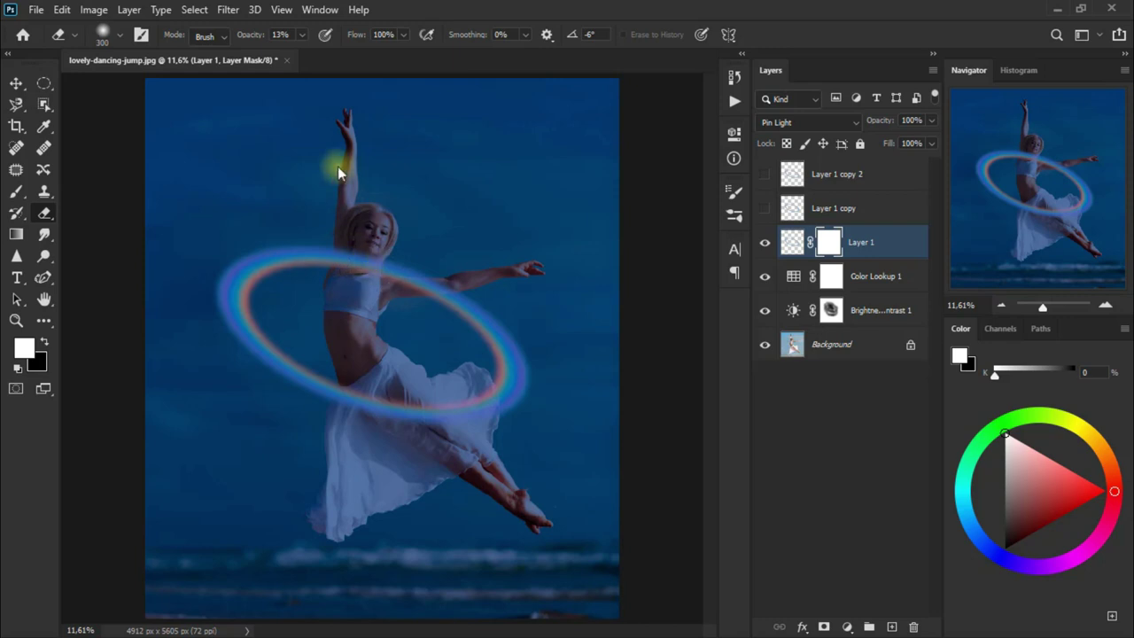
mouse_move(300, 35)
mouse_down()
mouse_move(300, 52)
mouse_move(315, 51)
mouse_up()
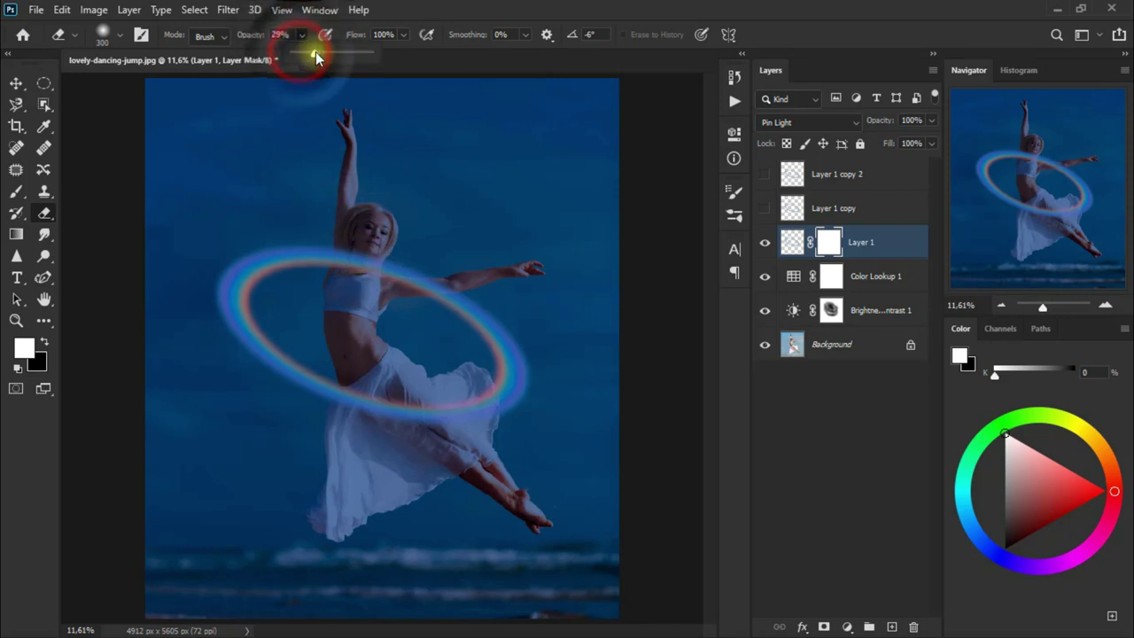
Erase the ring on the mask where it crosses the dancer's head and raised arm.
drag(343, 256, 437, 285)
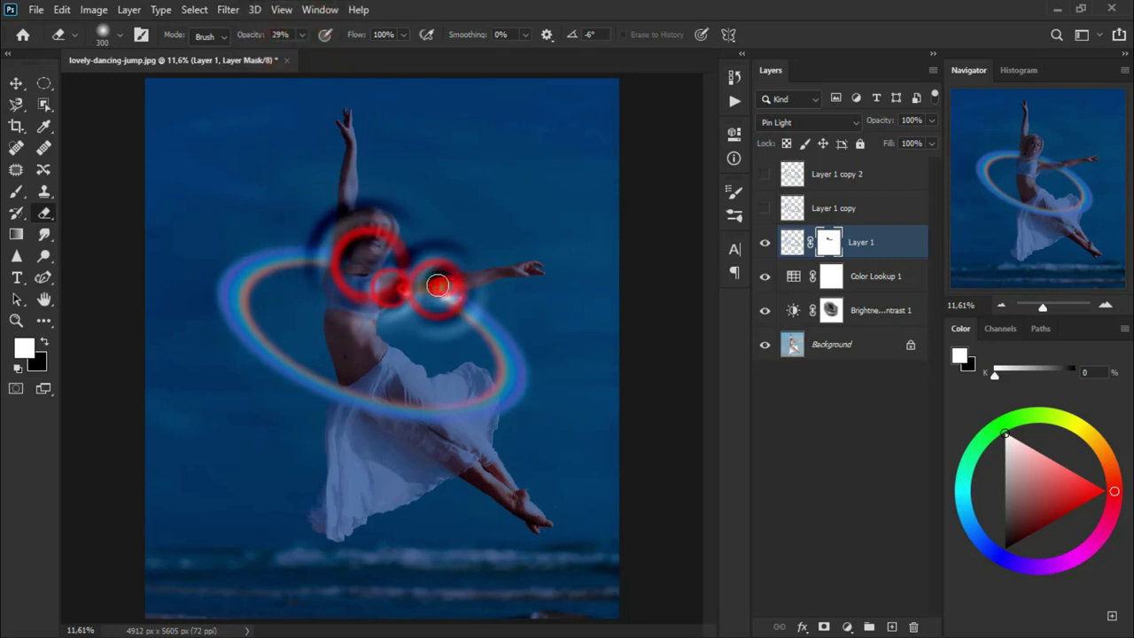
click(791, 242)
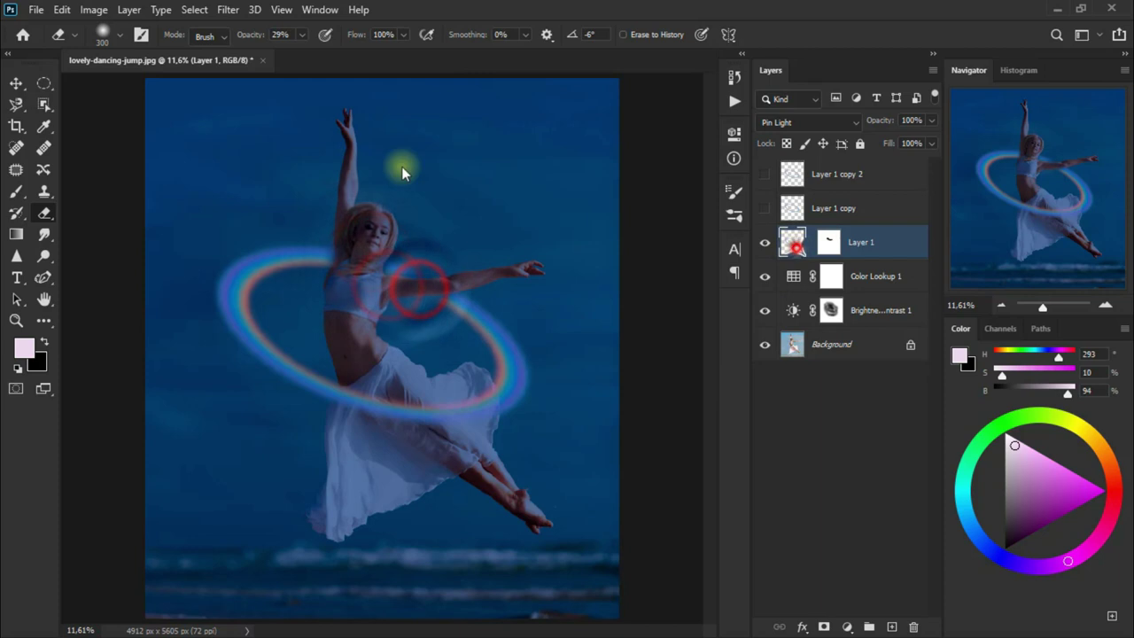
click(16, 82)
drag(519, 390, 519, 398)
click(828, 241)
click(45, 212)
drag(349, 250, 356, 240)
drag(442, 280, 450, 284)
click(347, 241)
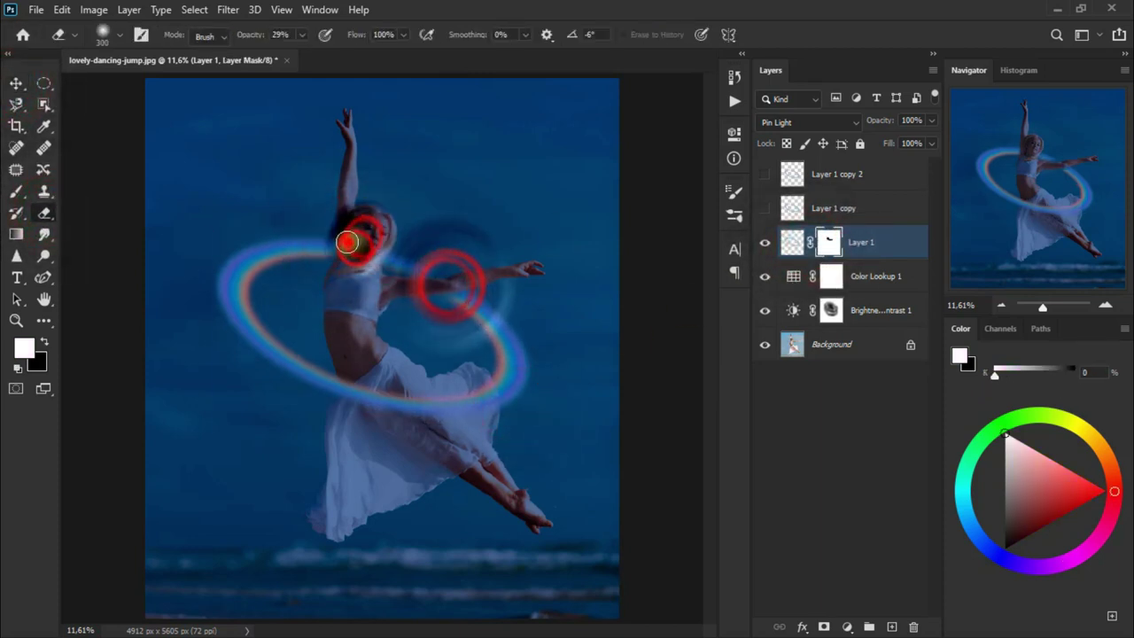
click(16, 85)
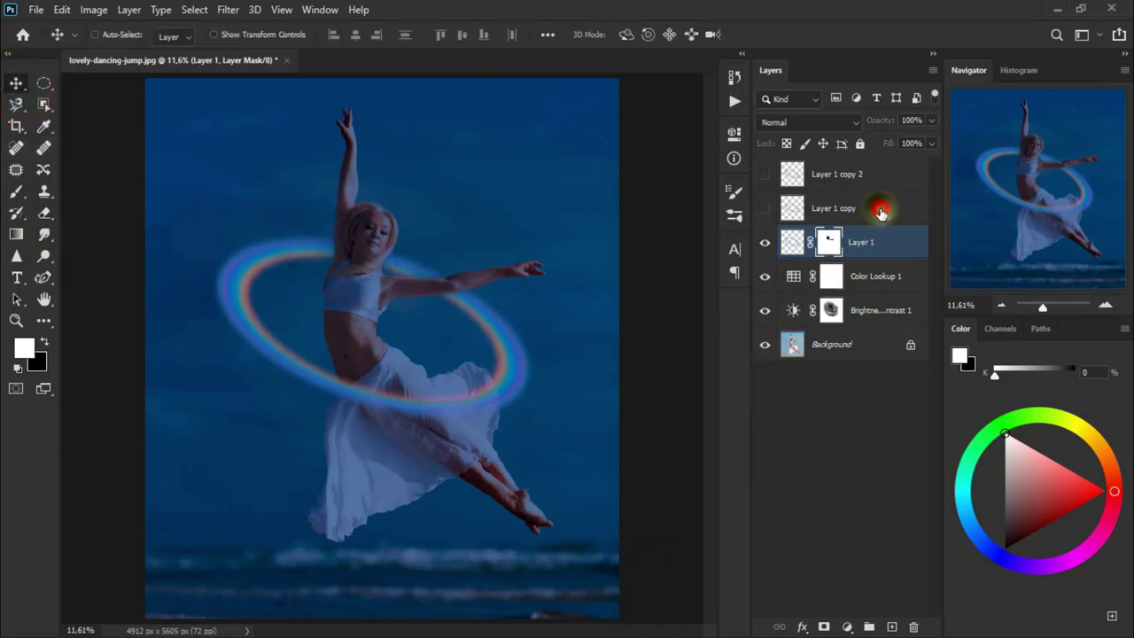
Turn Layer 1 copy back on and clip it to Layer 1.
click(880, 211)
click(764, 208)
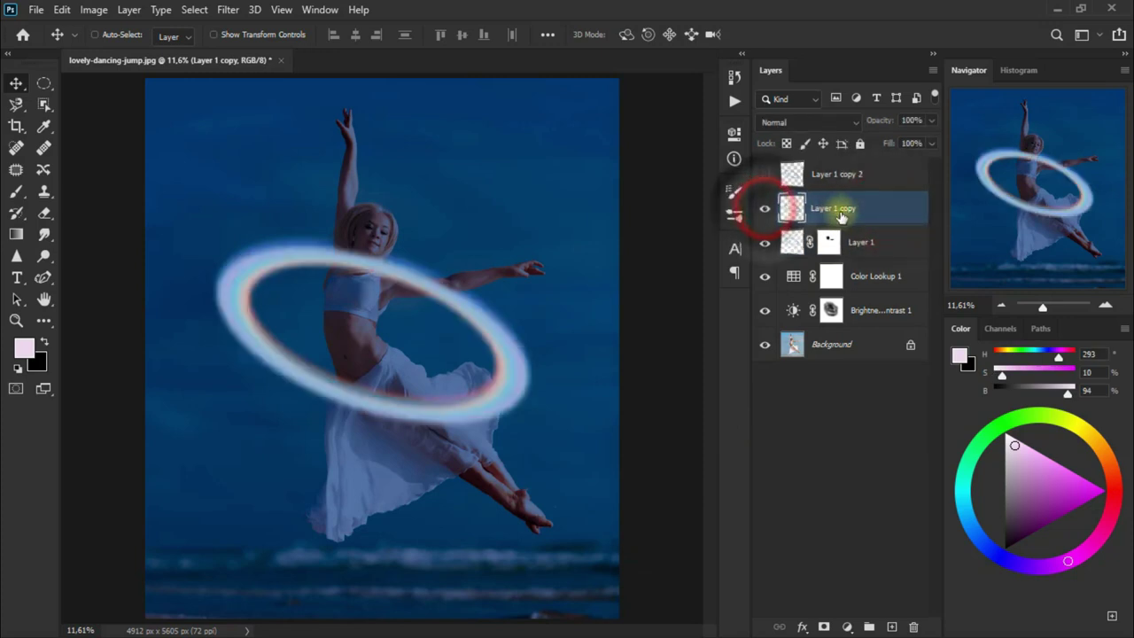
key(ctrl+alt+g)
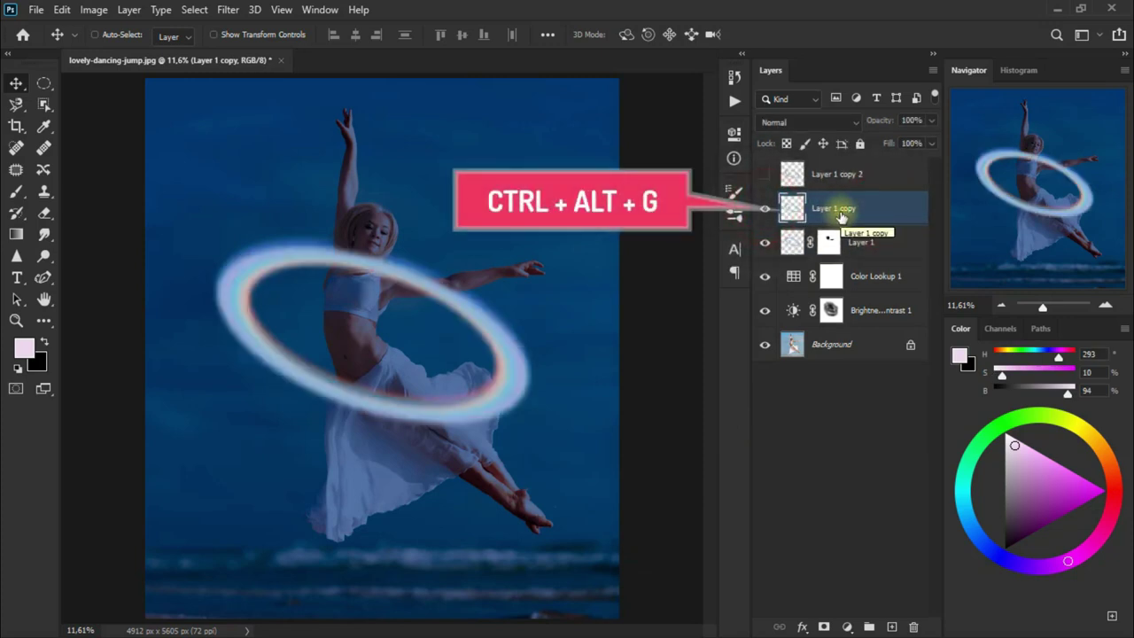
key(ctrl+alt+g)
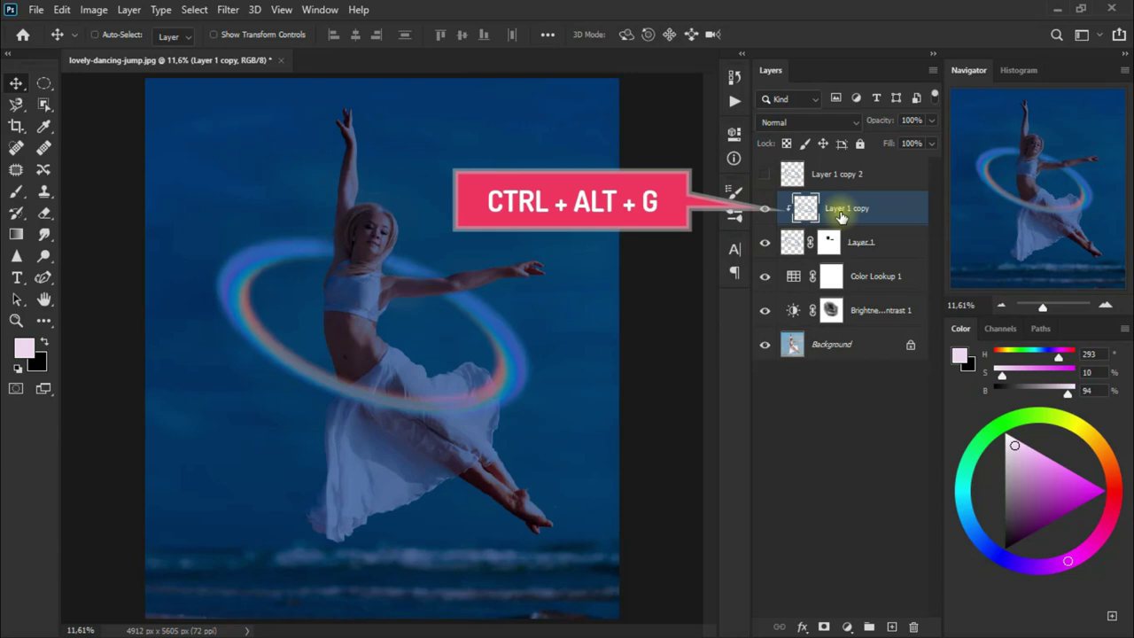
Blend Layer 1 copy in Soft Light mode and toggle it to compare the effect.
click(797, 123)
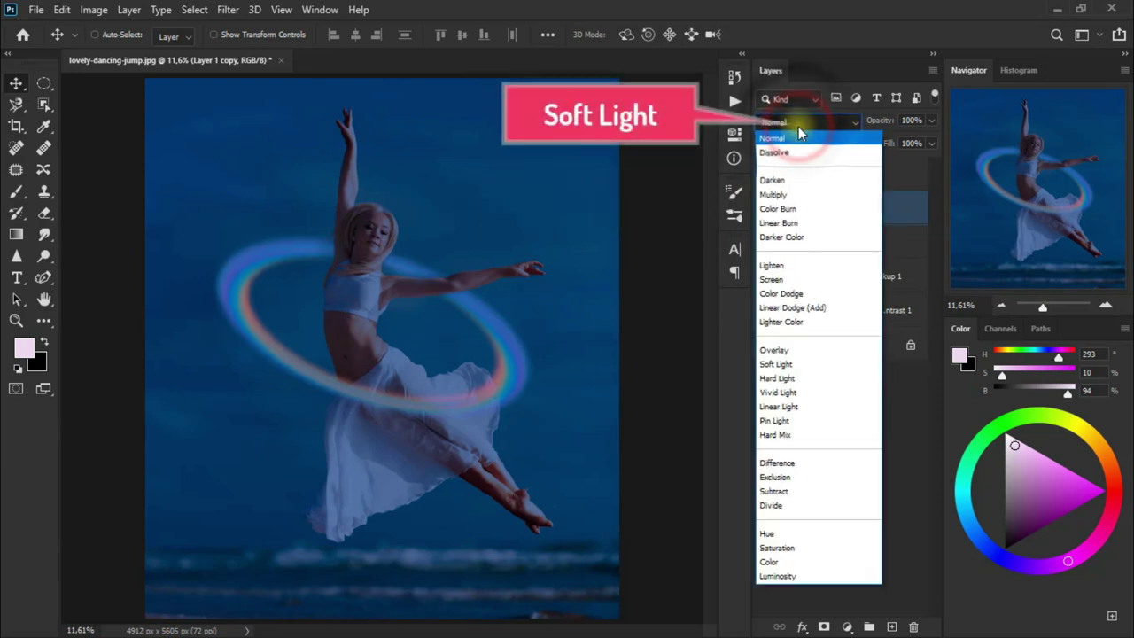
click(808, 365)
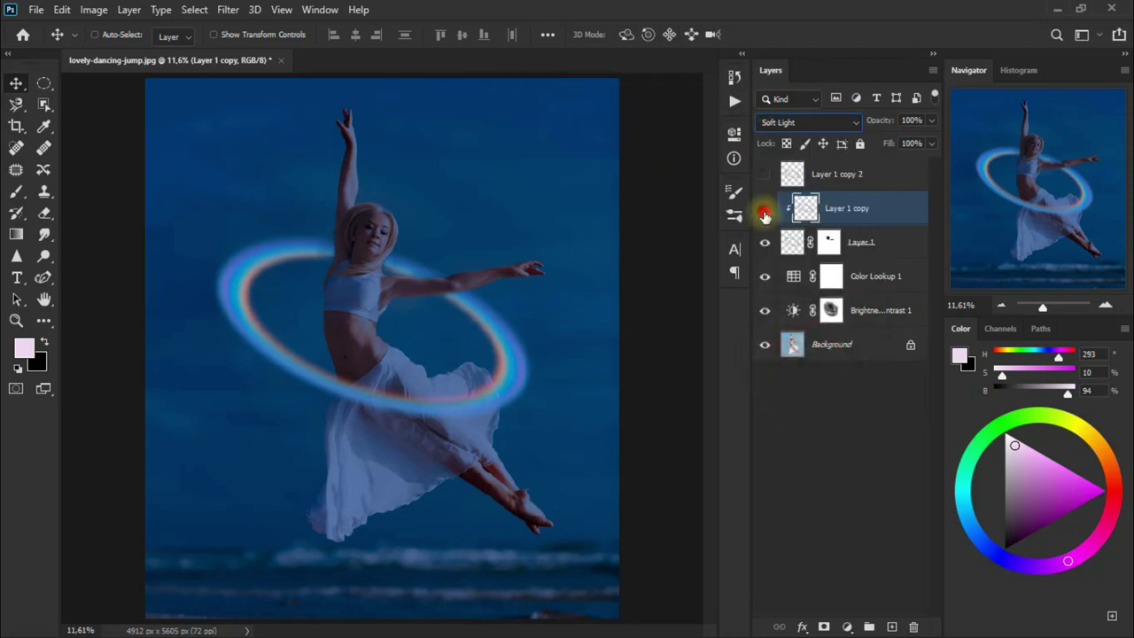
click(764, 214)
click(850, 626)
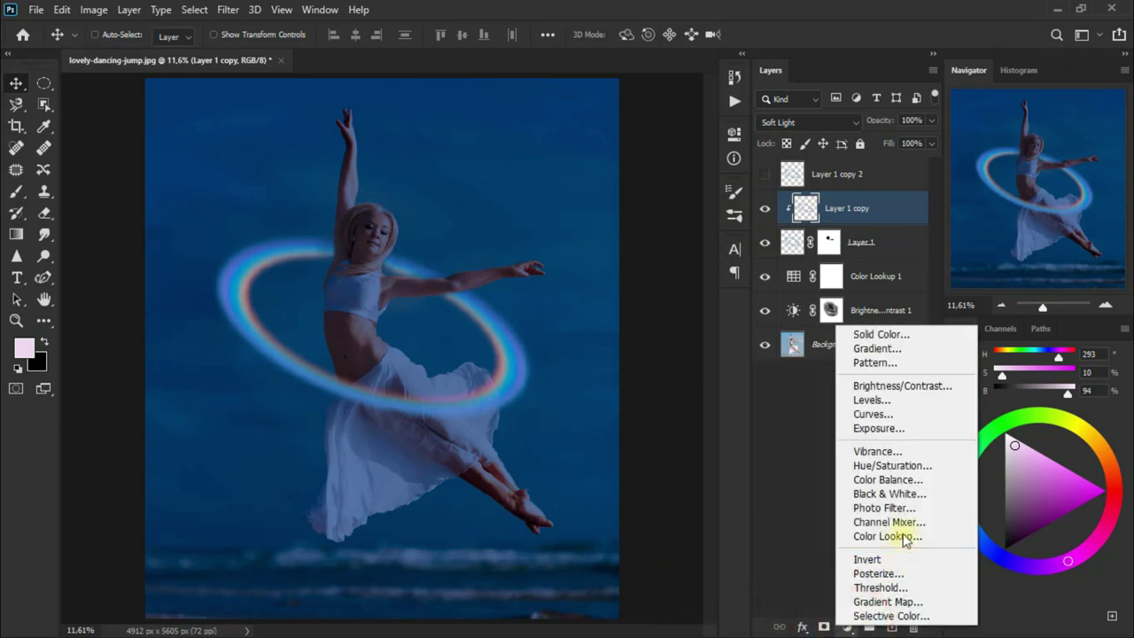
Add a Photo Filter adjustment clipped to the Layer 1 copy ring.
click(939, 508)
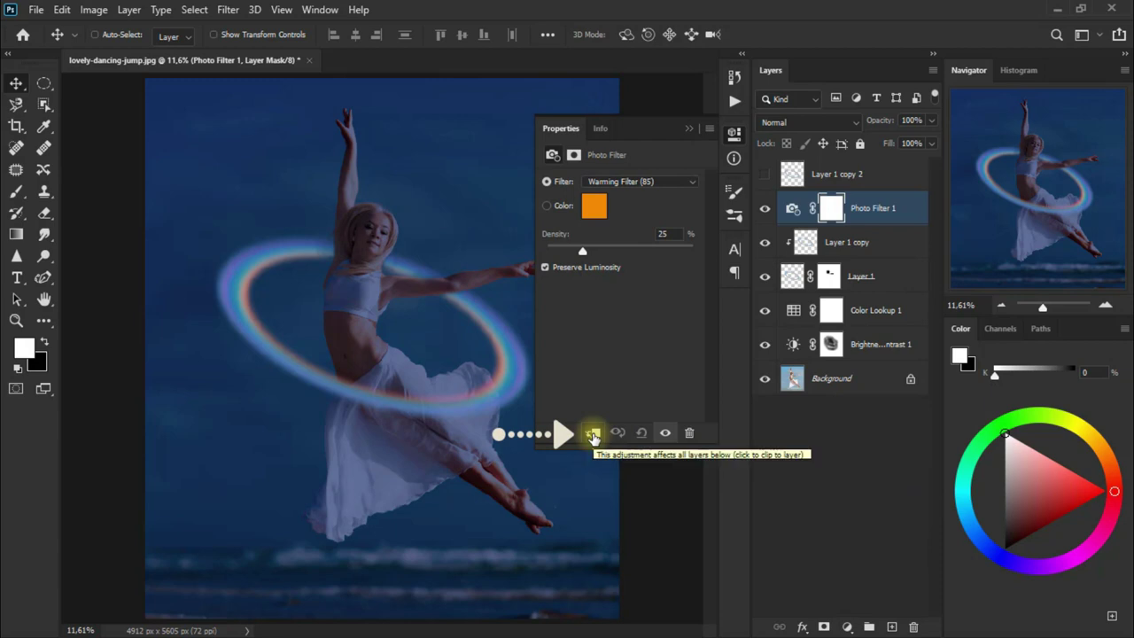
click(593, 434)
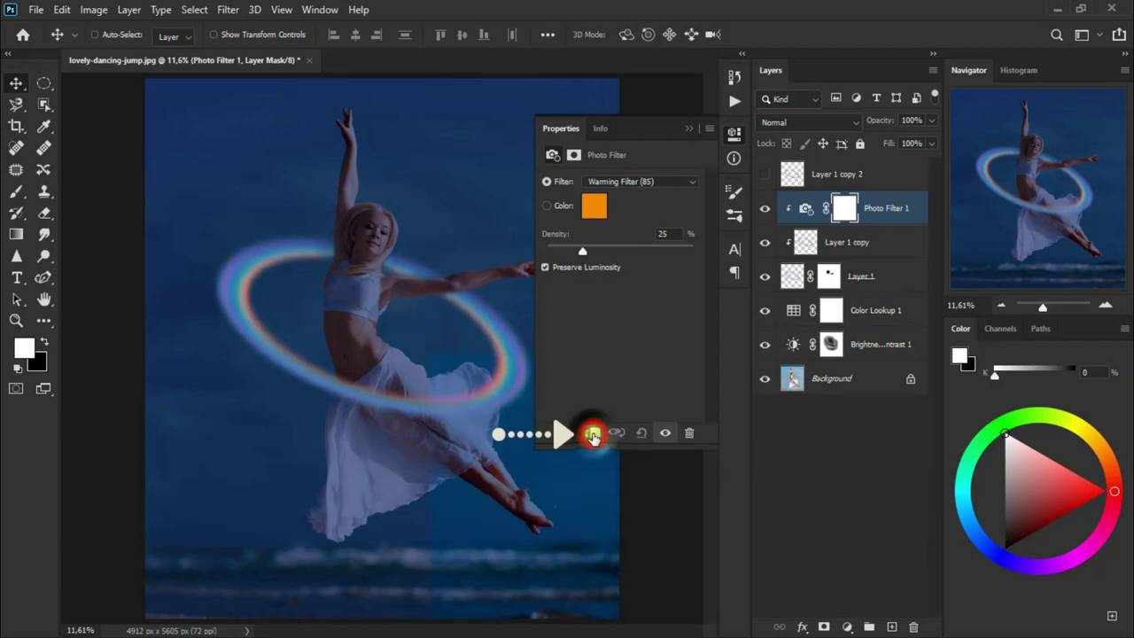
click(644, 182)
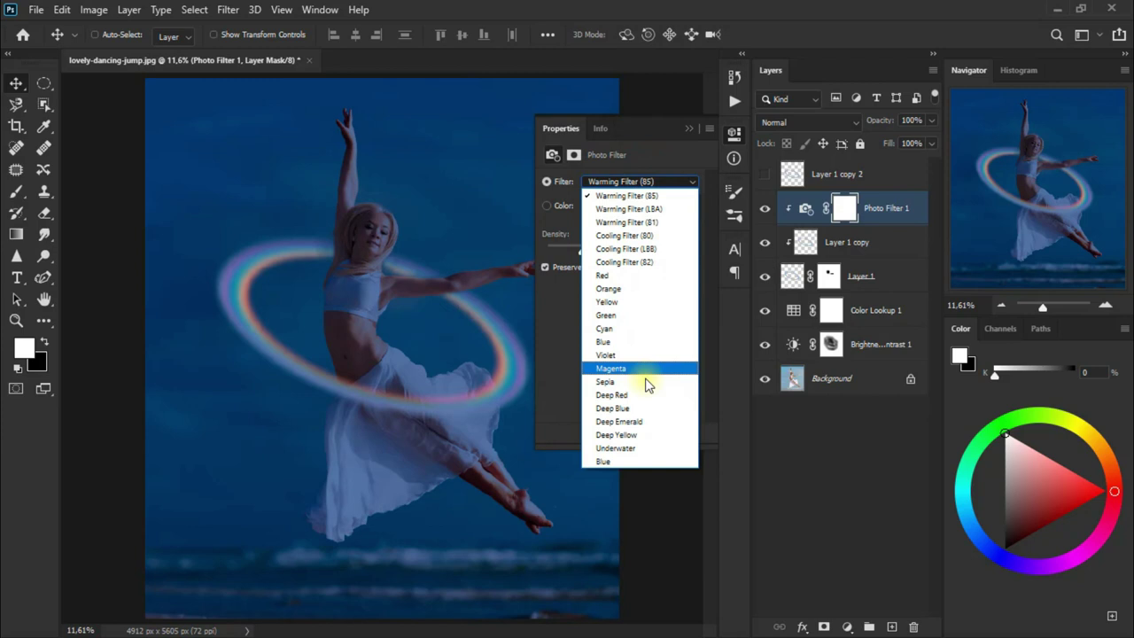
click(645, 381)
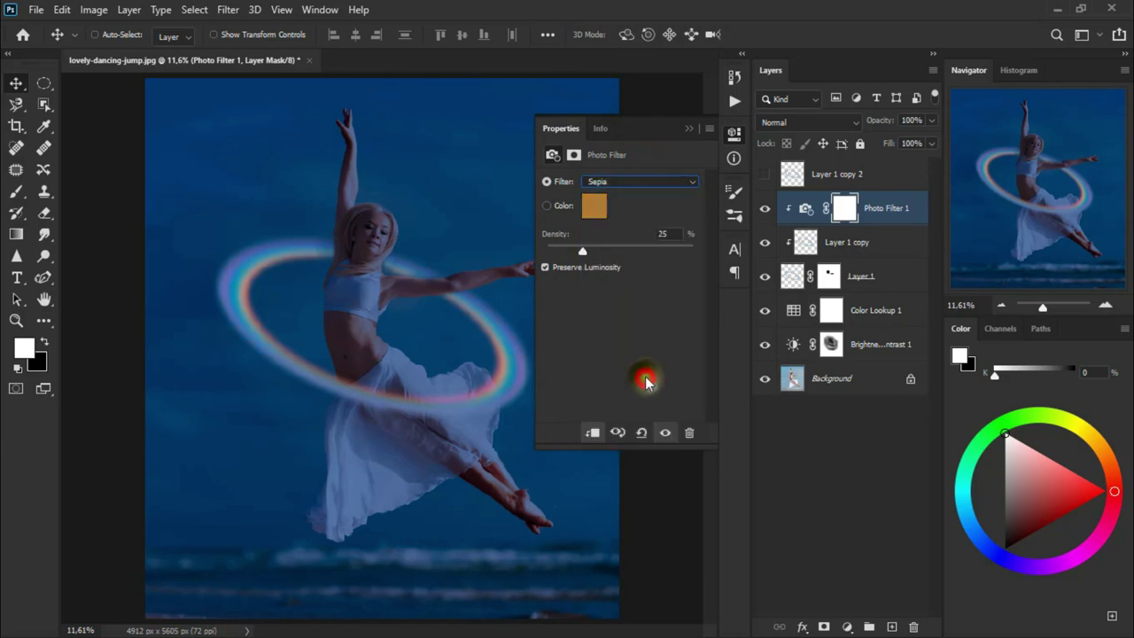
Set the Photo Filter colour to Magenta at 71% density.
click(657, 180)
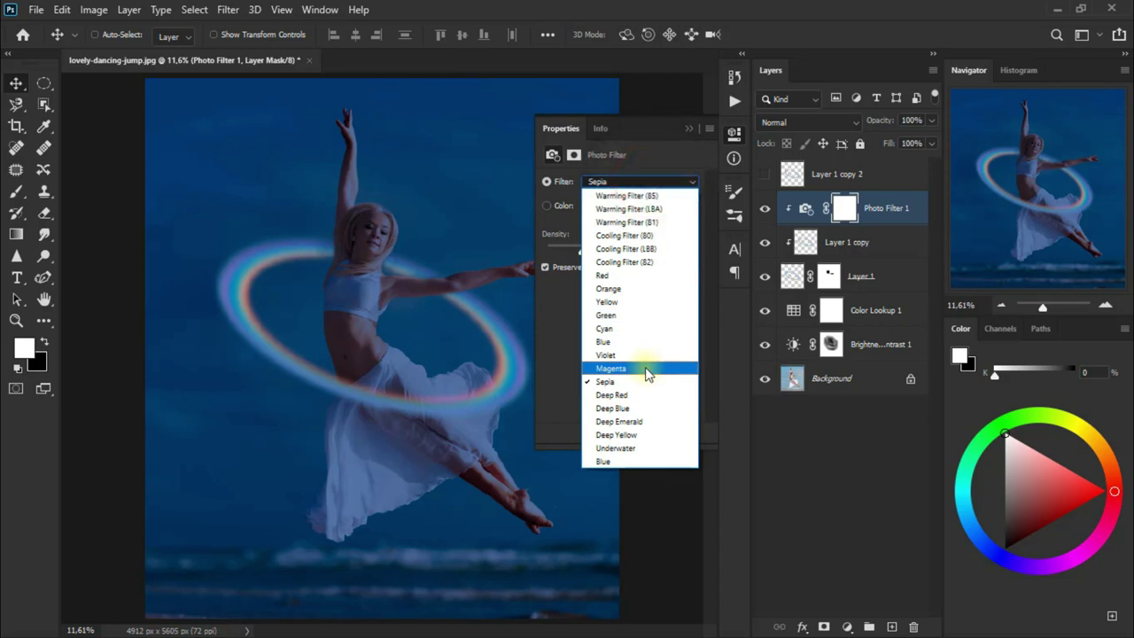
click(646, 369)
drag(585, 253, 642, 255)
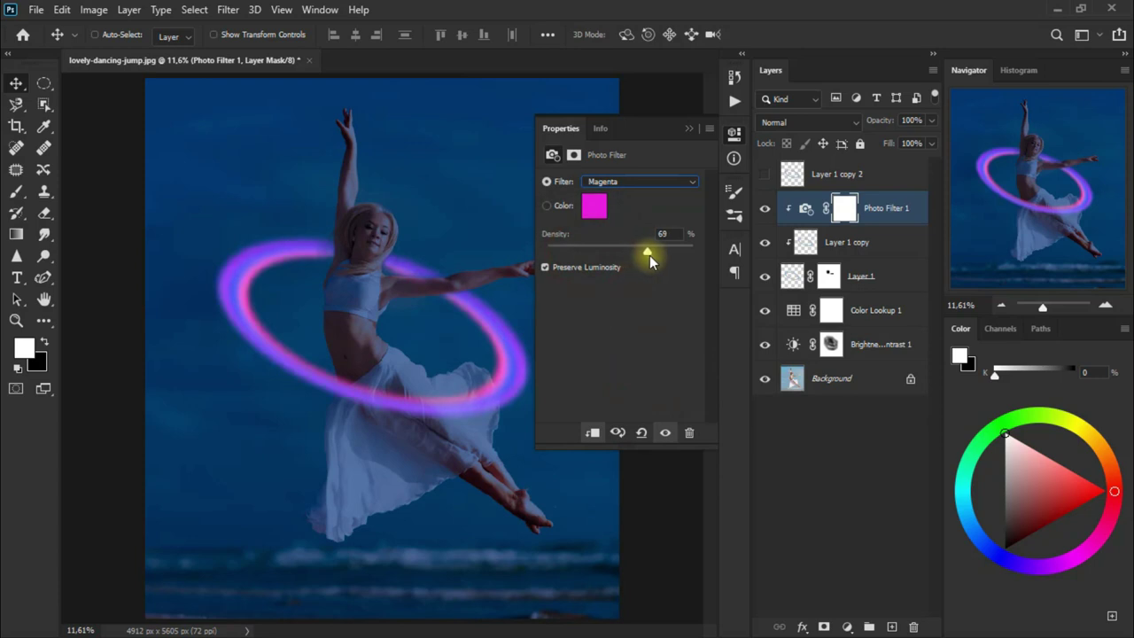
drag(651, 255, 650, 255)
click(691, 130)
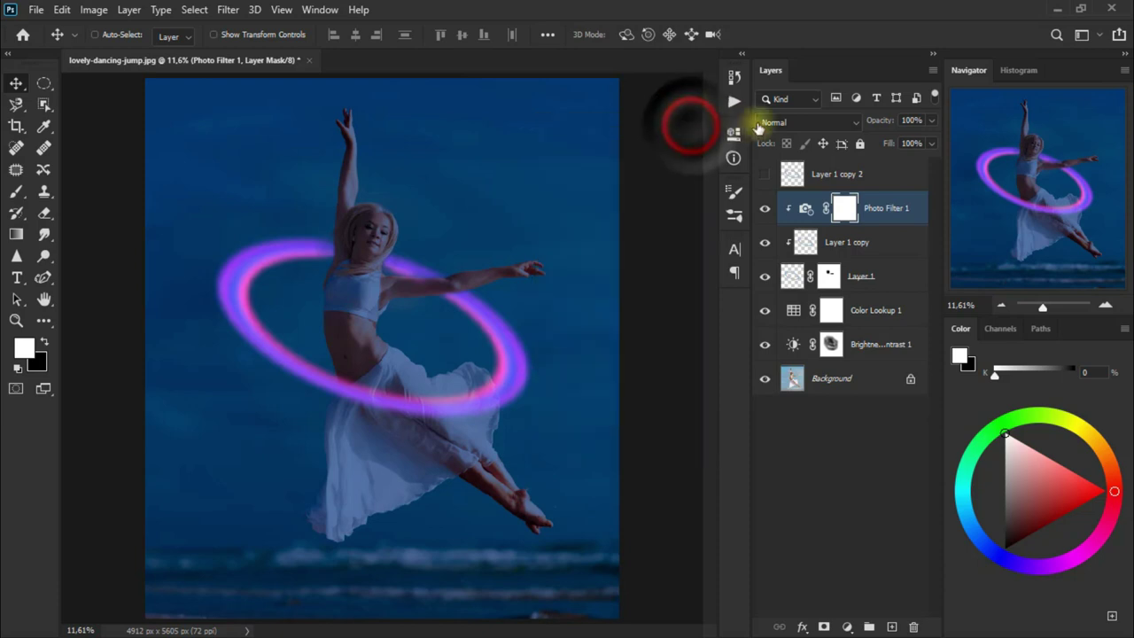
Set Photo Filter 1 to Color Burn at 46% opacity and toggle it to compare the ring.
click(812, 121)
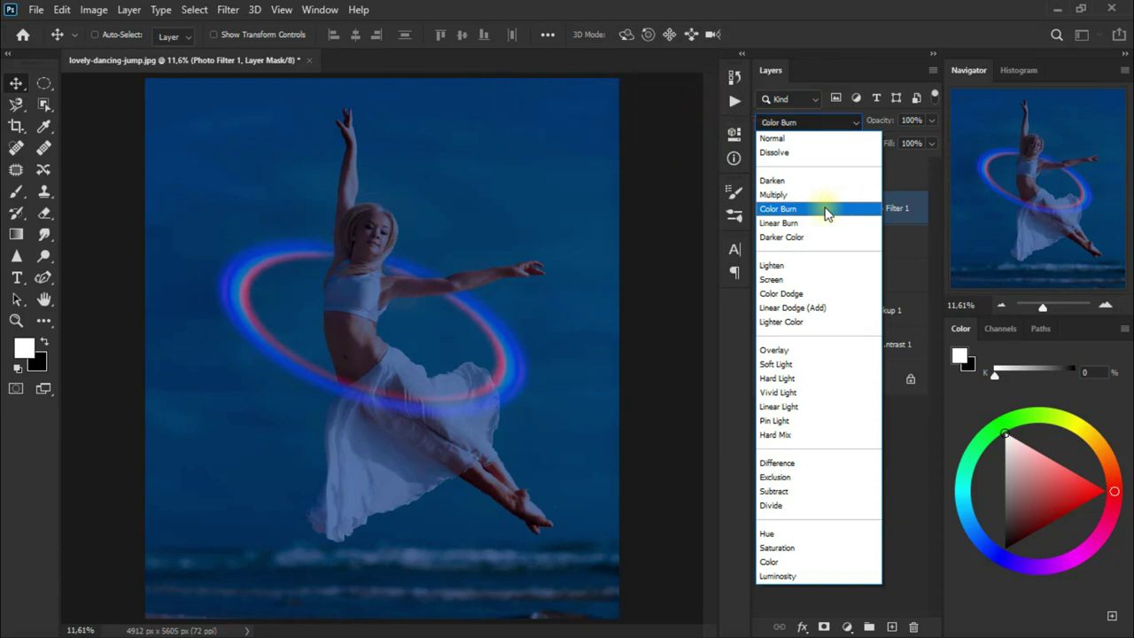
click(825, 209)
click(930, 120)
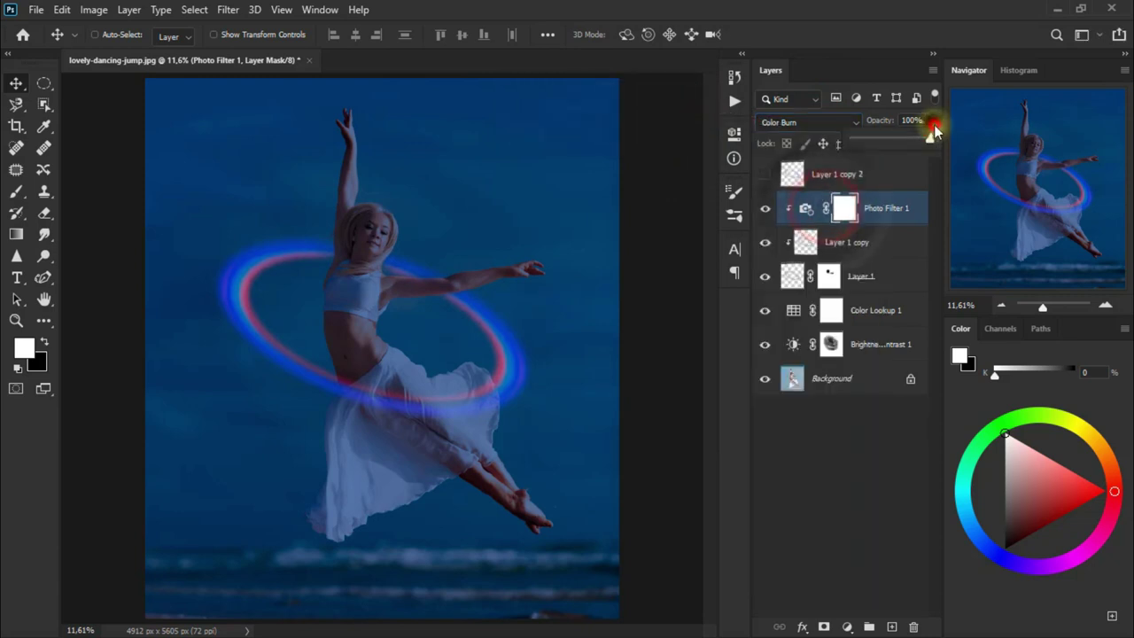
drag(932, 138, 887, 137)
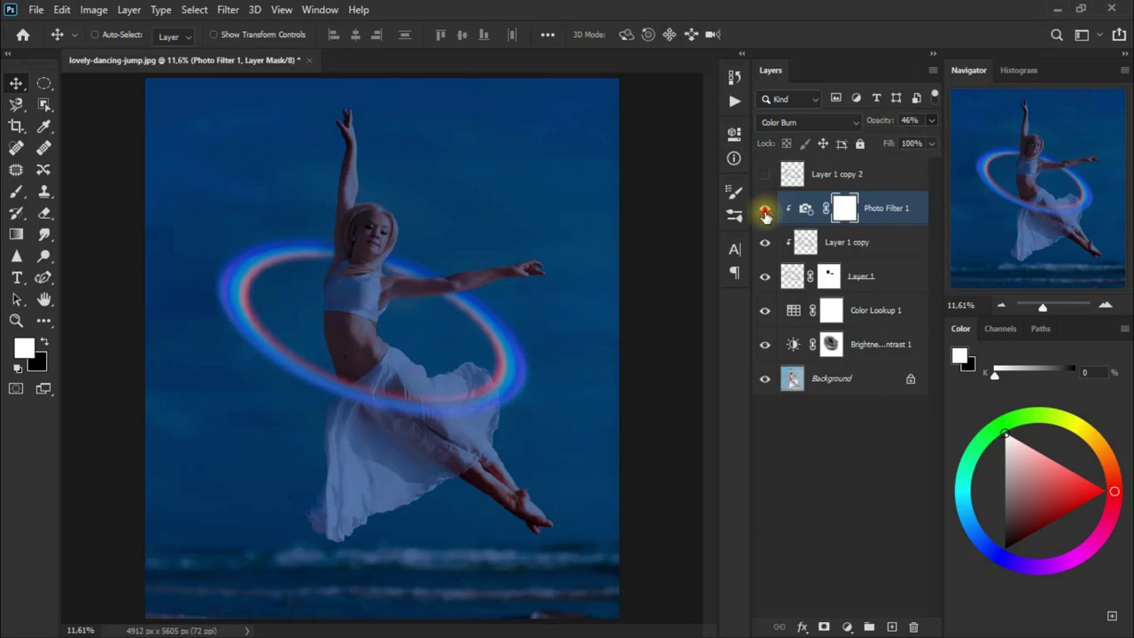
click(765, 209)
click(765, 209)
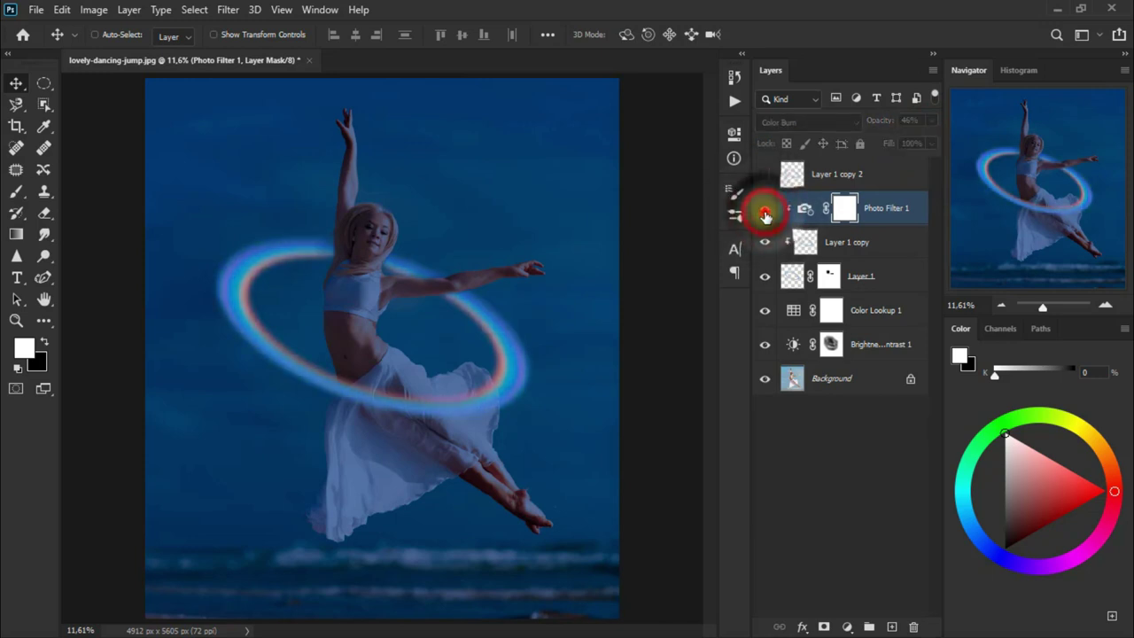
click(765, 209)
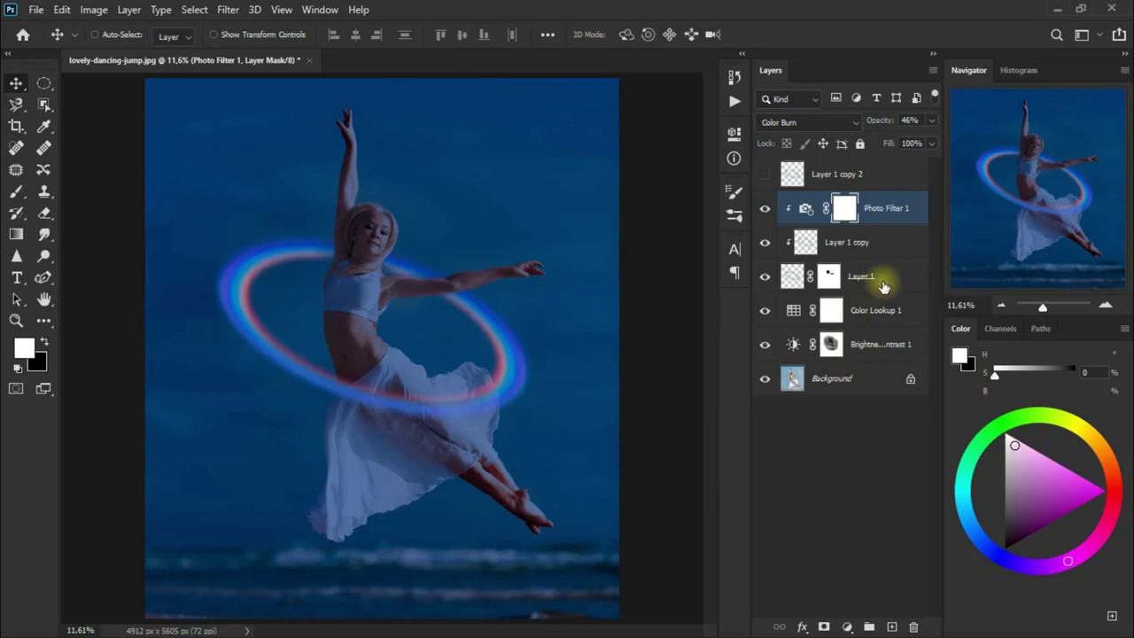
Group Photo Filter 1, Layer 1 copy and Layer 1 into a group named Rainbow.
shift+click(883, 285)
key(ctrl+g)
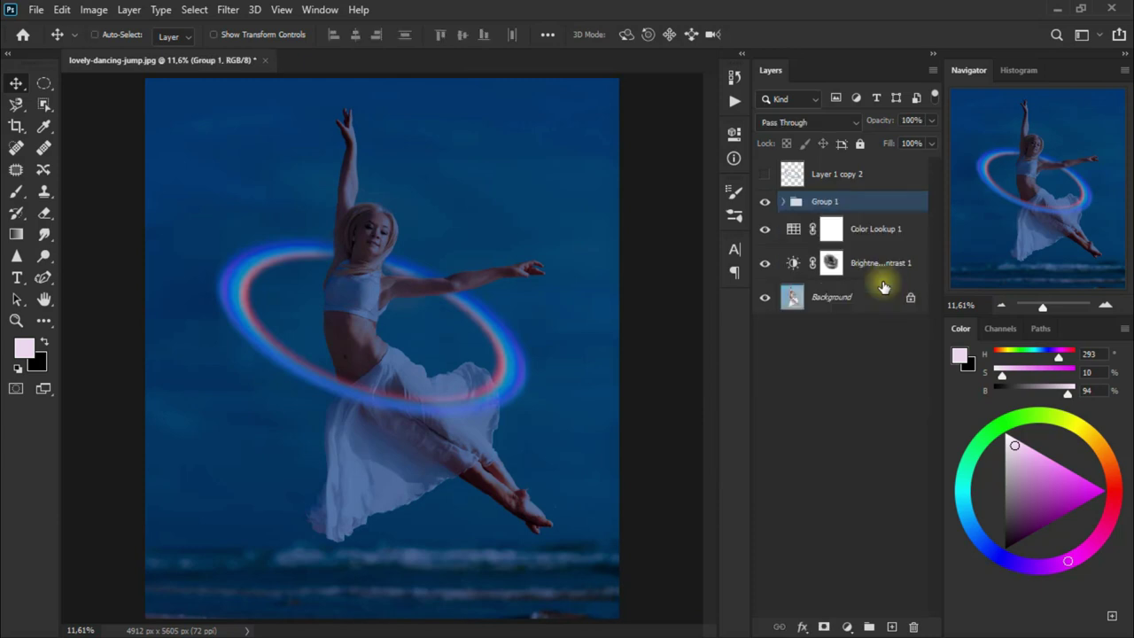
double_click(824, 202)
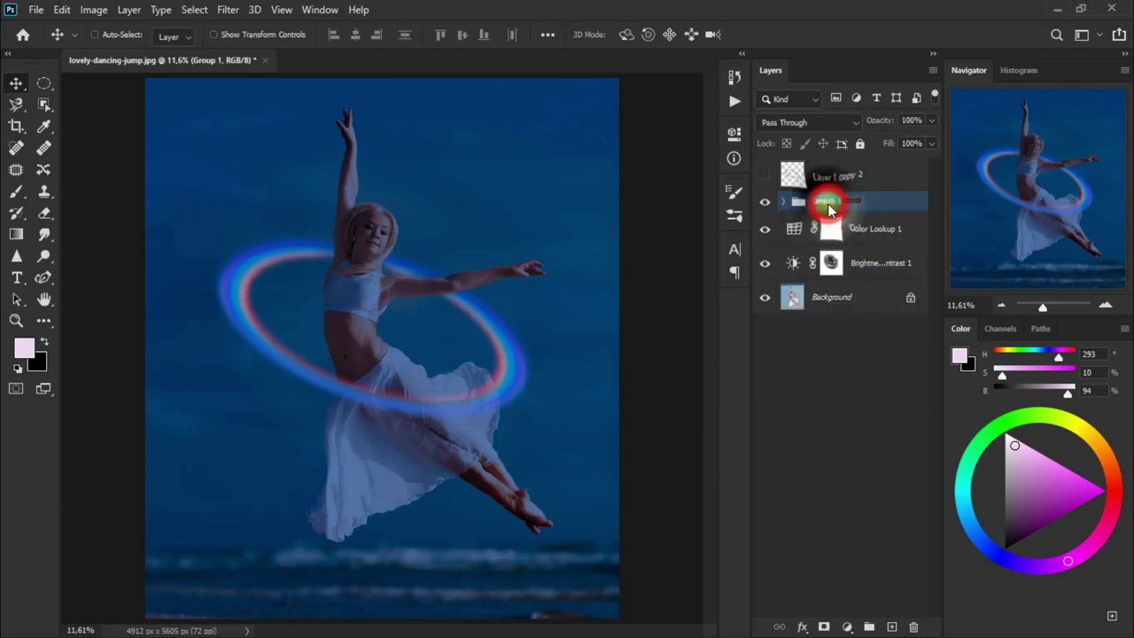
text(Rain)
click(885, 199)
Toggle the Rainbow group to compare, then save glow-rainbow.psd on the computer.
click(766, 204)
click(765, 204)
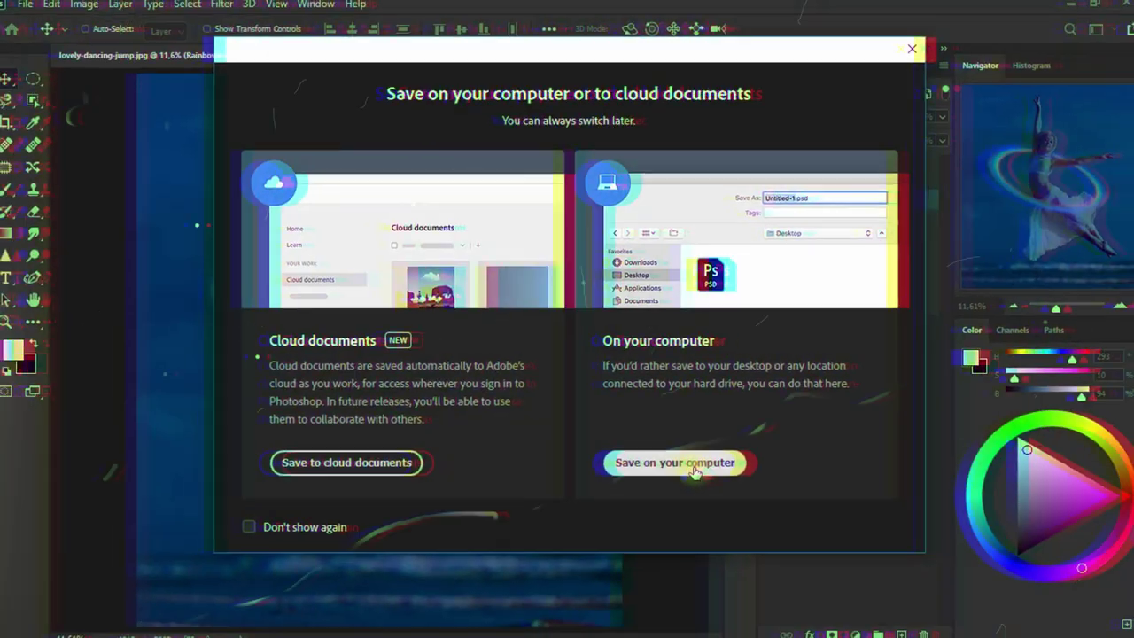
click(786, 527)
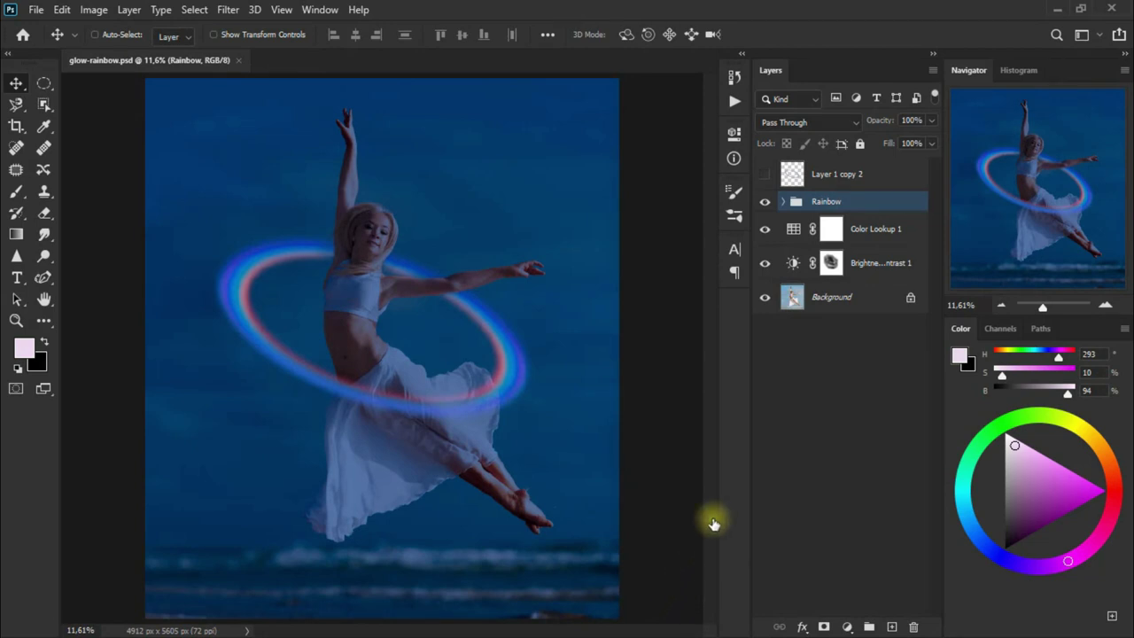
Make Layer 1 copy 2 visible and convert it to a Smart Object.
click(875, 181)
click(764, 174)
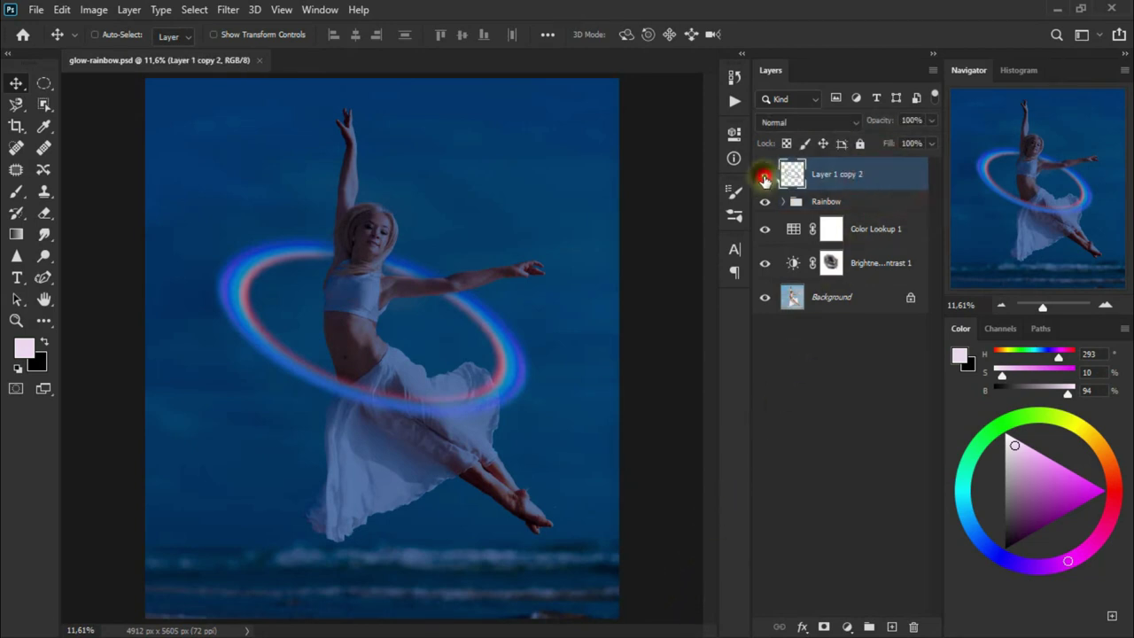
right_click(887, 180)
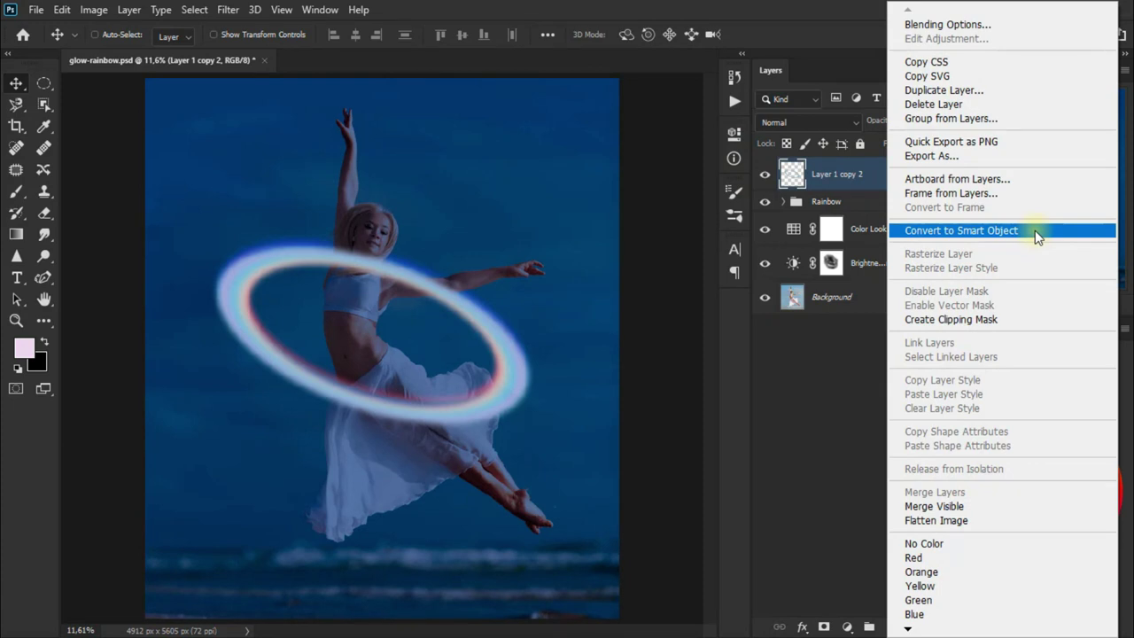
click(1036, 232)
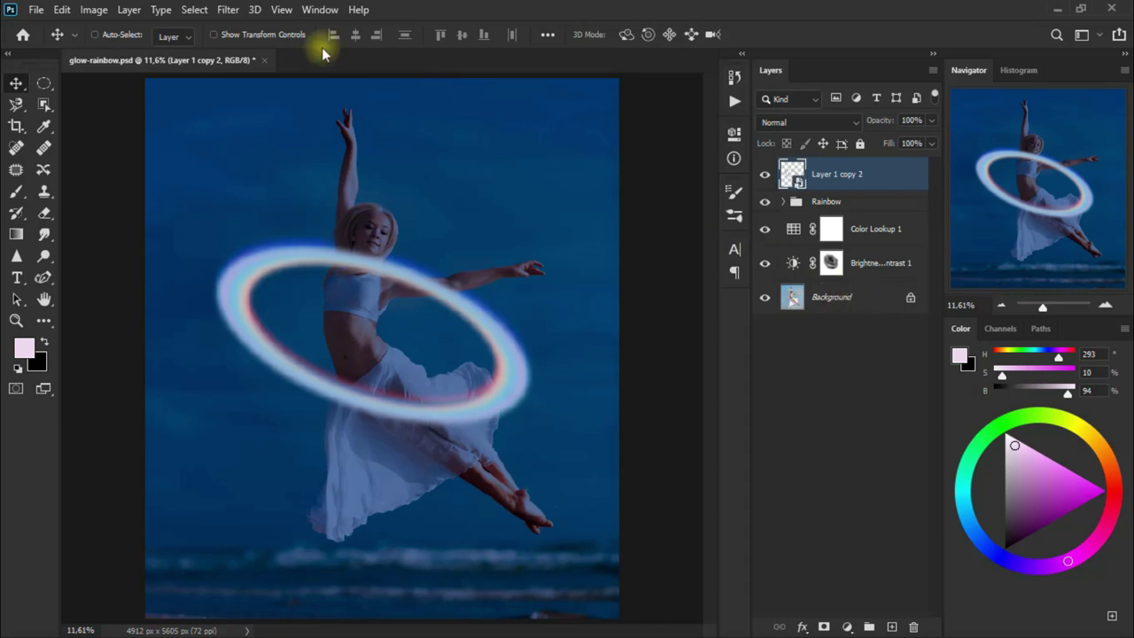
click(232, 9)
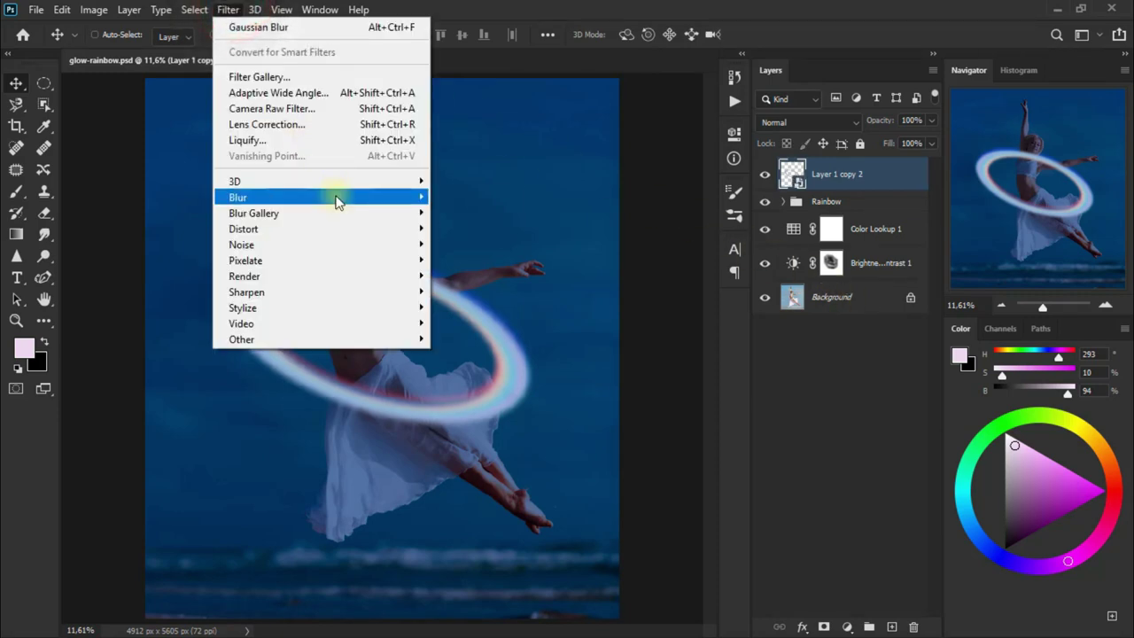
mouse_move(266, 197)
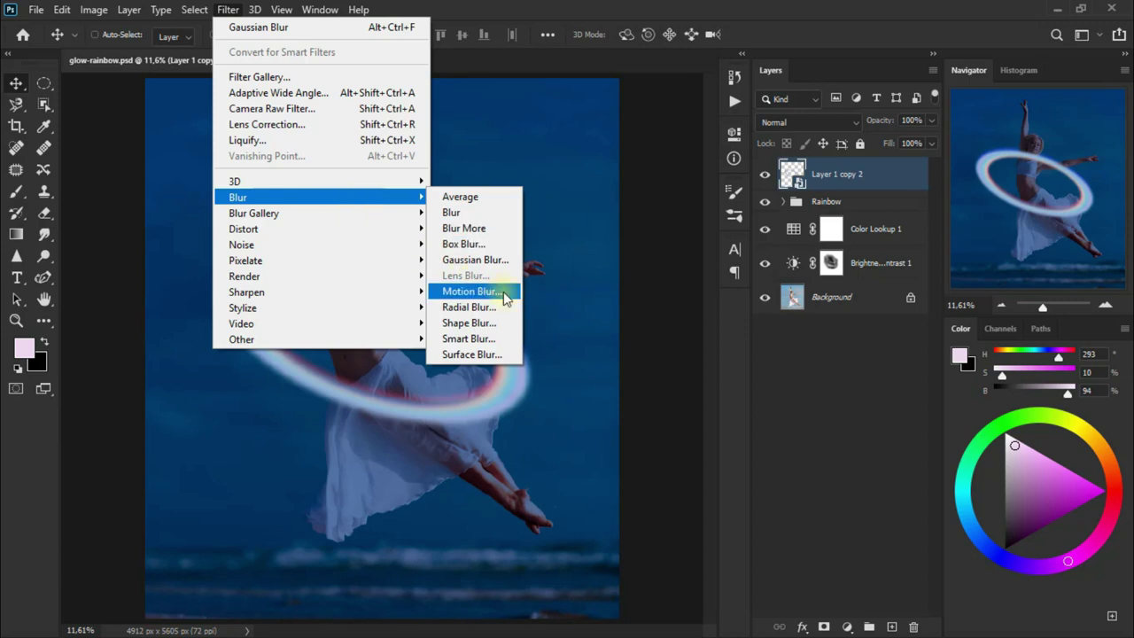
Apply a Motion Blur at -90° angle and 1969 px distance to Layer 1 copy 2.
click(503, 293)
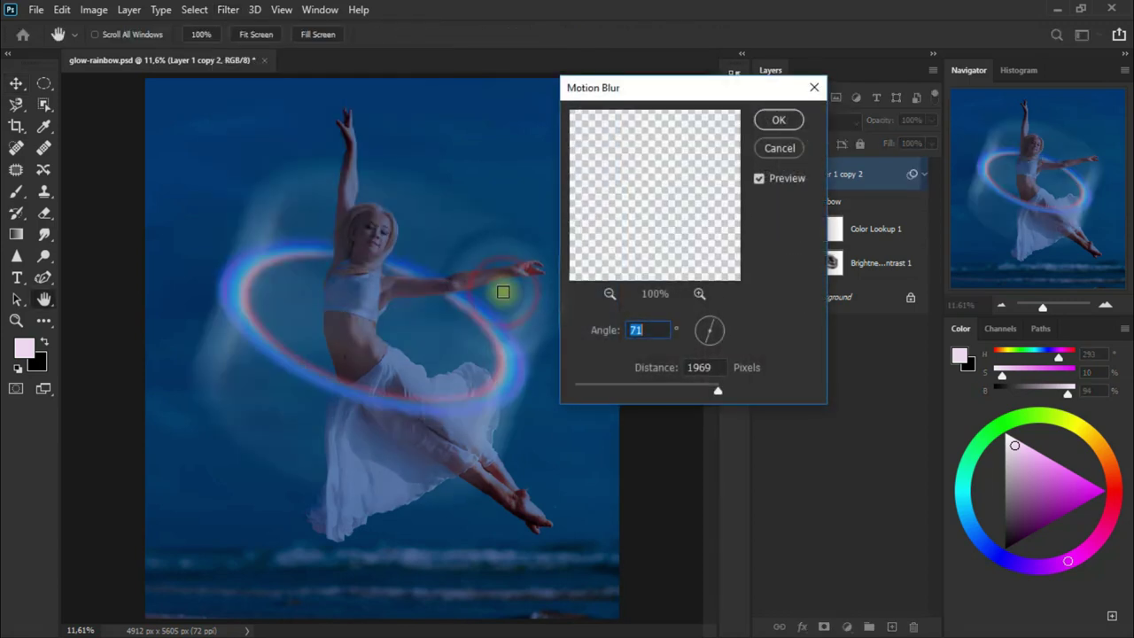
click(711, 339)
drag(706, 329, 699, 324)
click(658, 329)
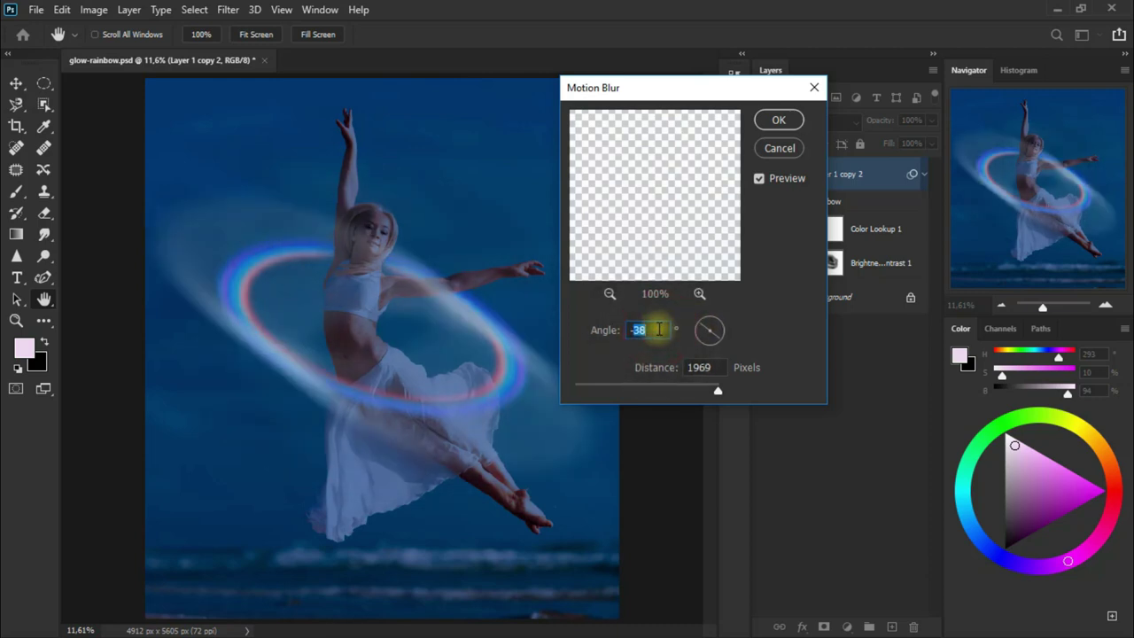
text(0)
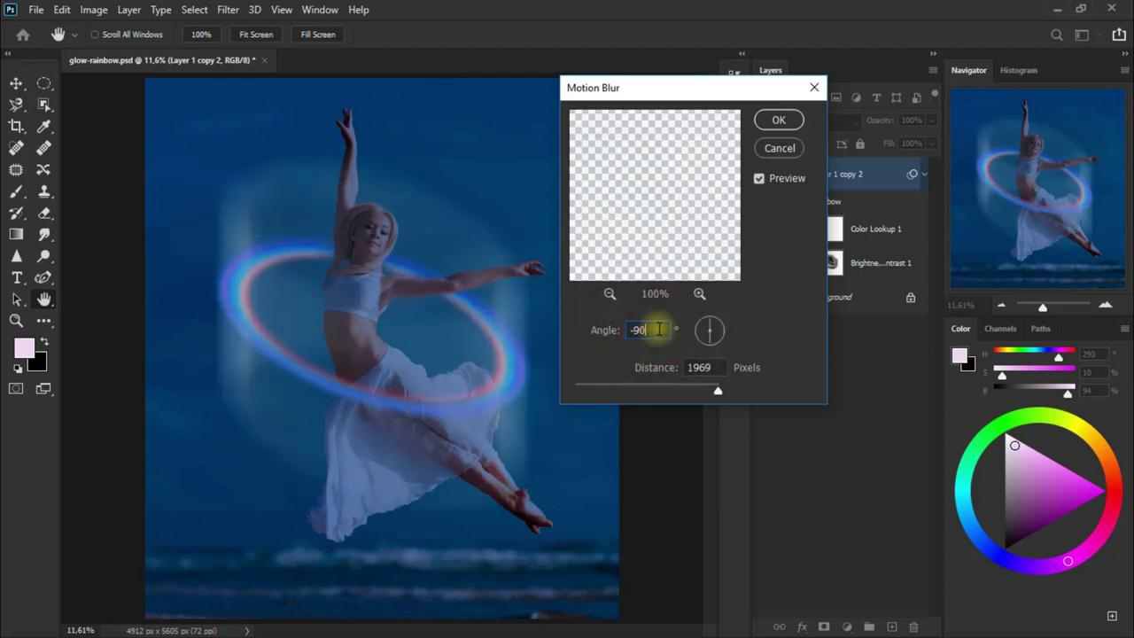
mouse_move(717, 390)
mouse_down()
mouse_move(705, 393)
mouse_move(716, 392)
mouse_up()
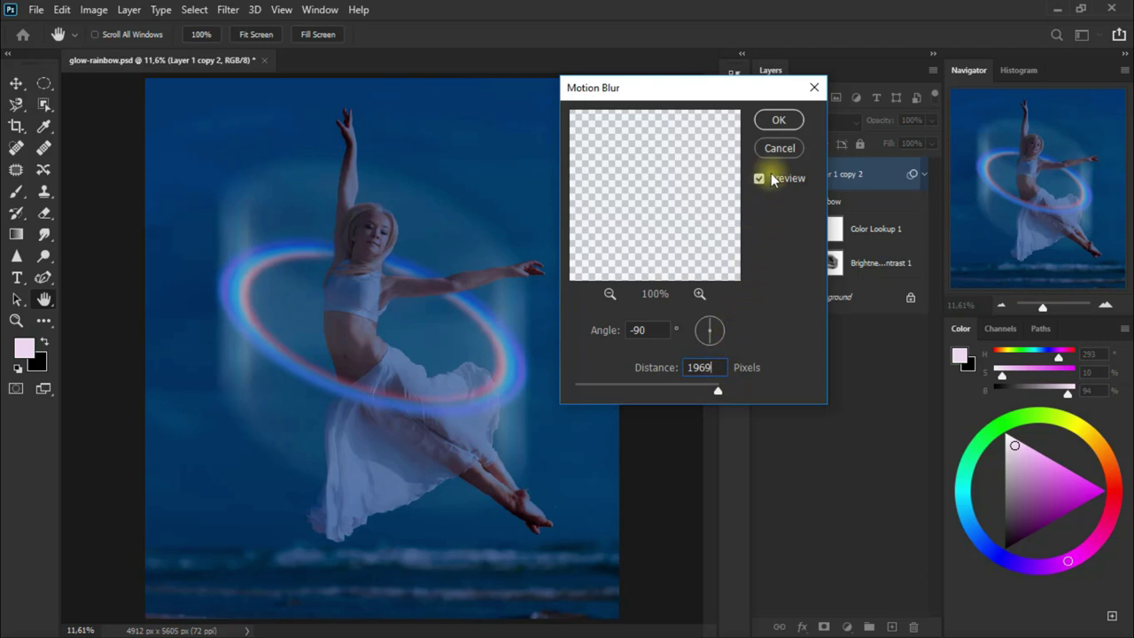
click(783, 125)
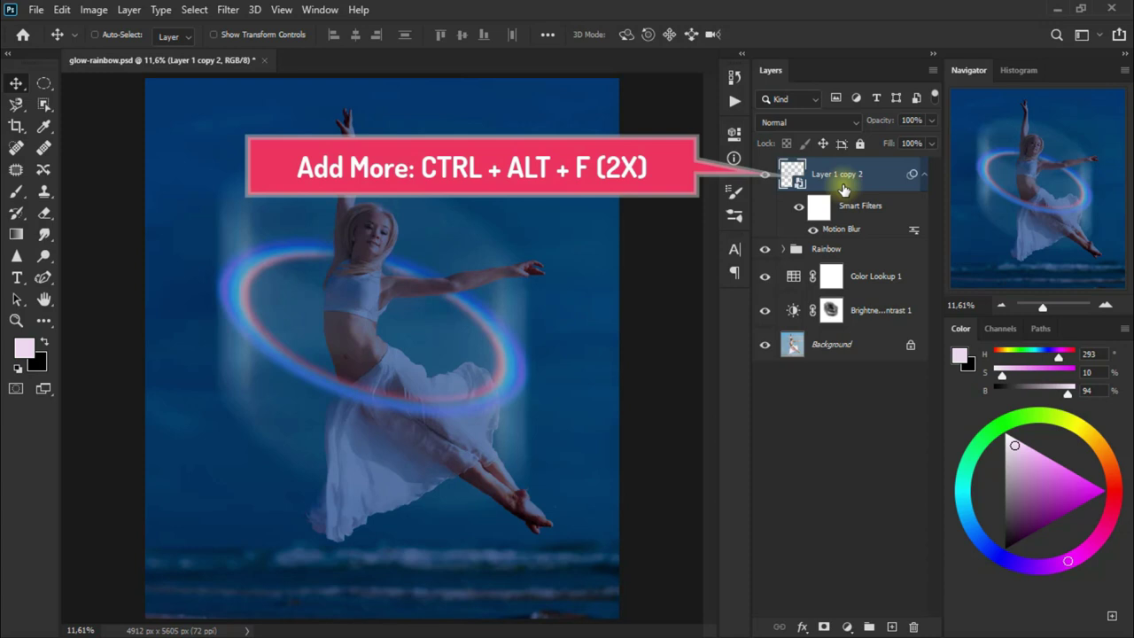
Repeat the Motion Blur twice more for three vertical streak passes.
key(ctrl+alt+f)
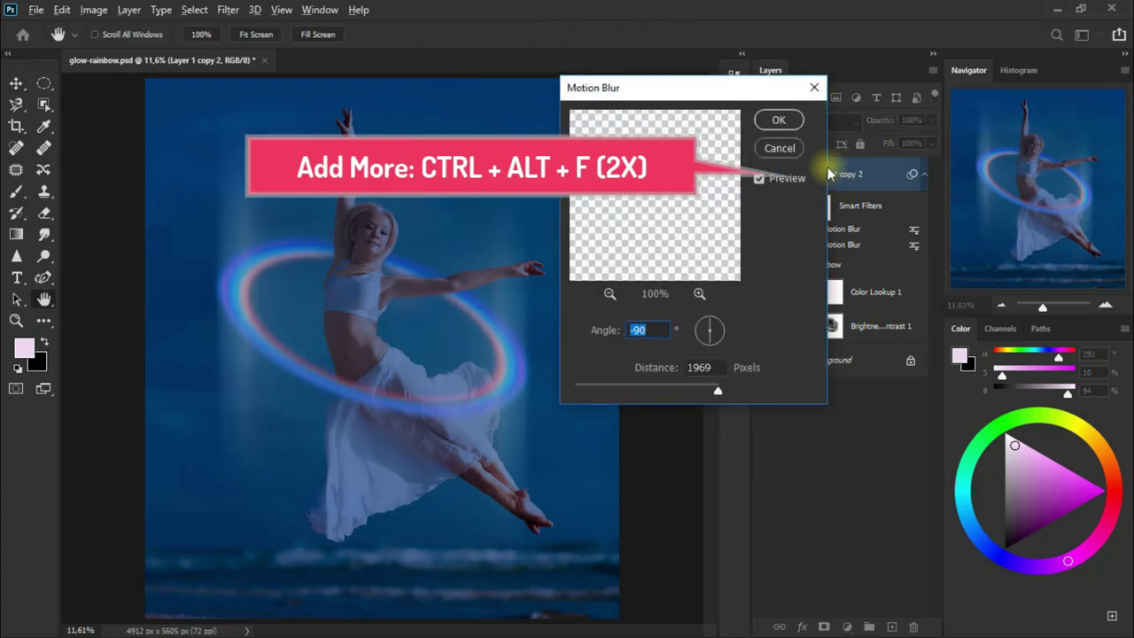
click(787, 121)
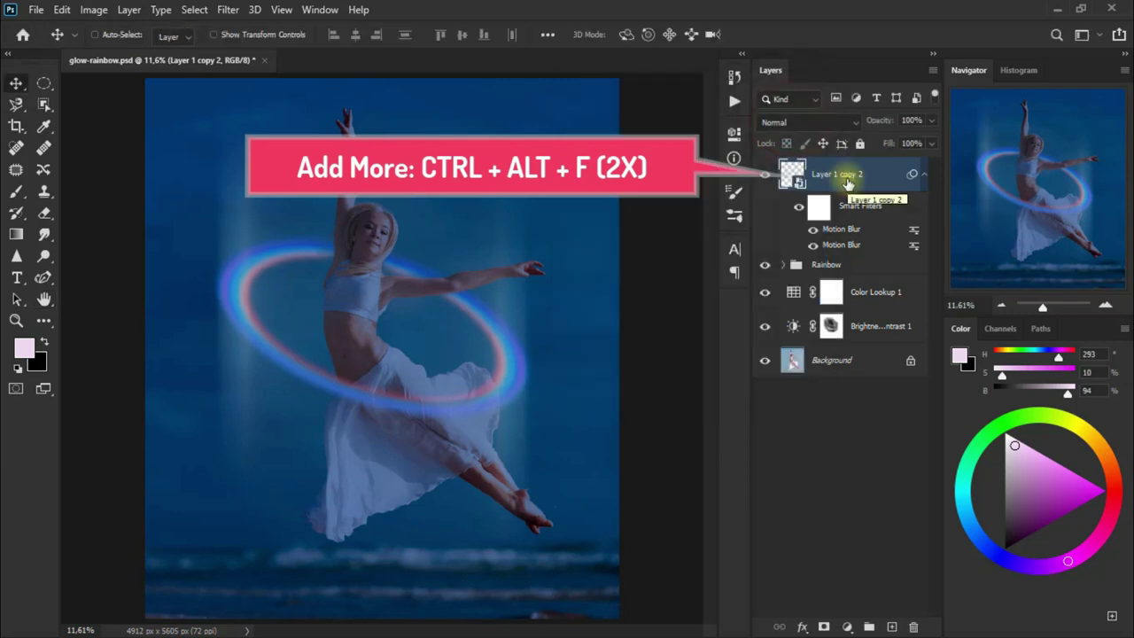
key(ctrl+alt+f)
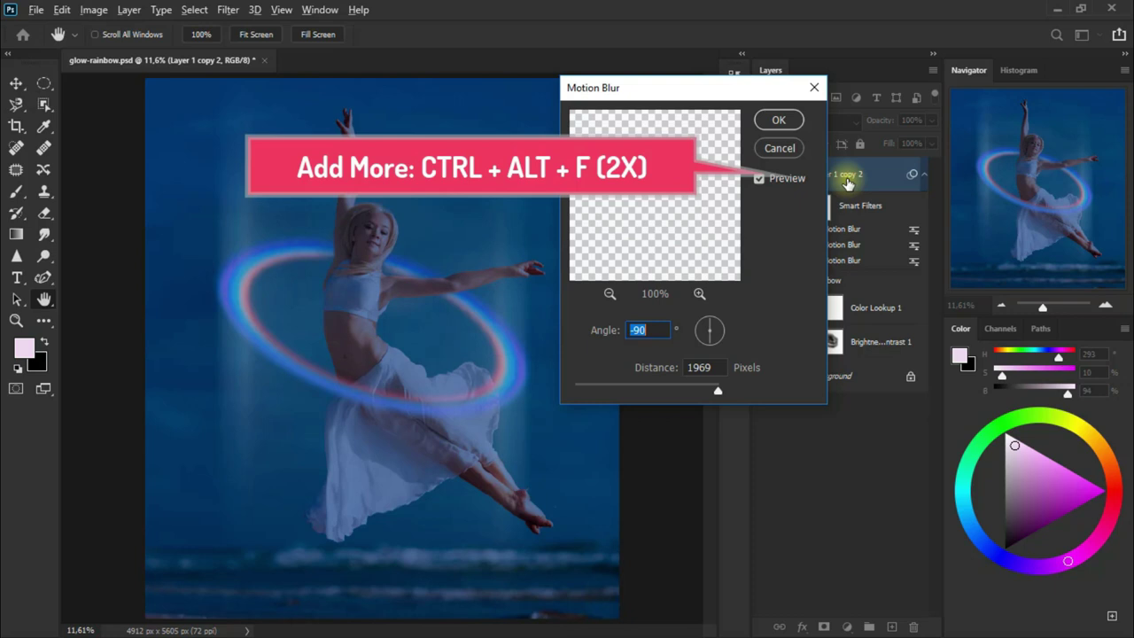
click(783, 120)
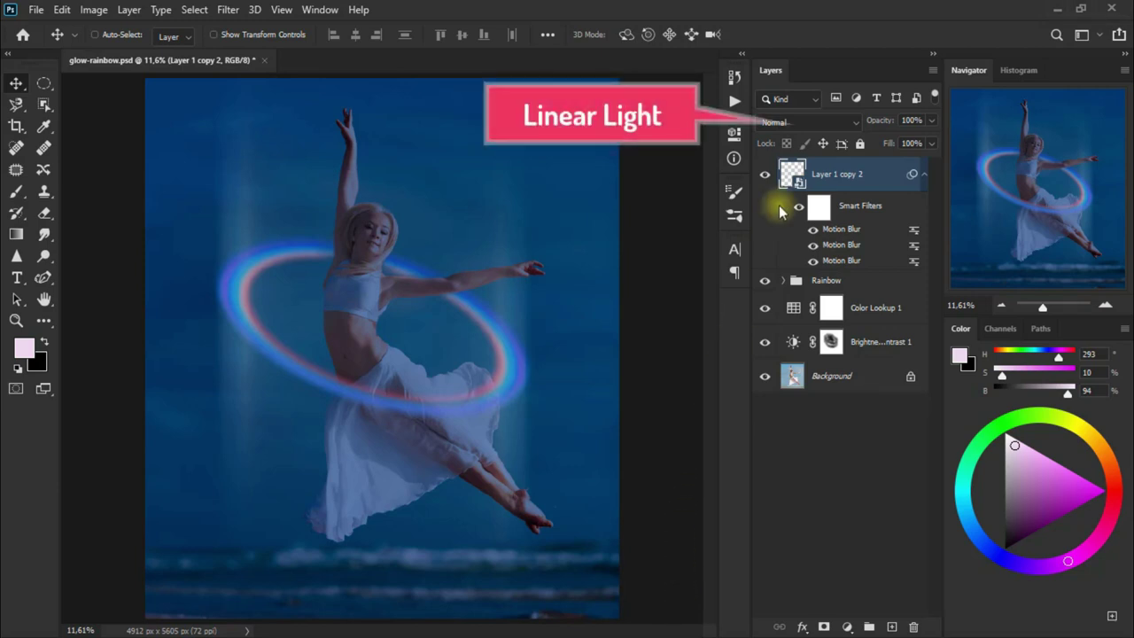
Blend the streak layer in Linear Light mode and compare it on and off.
click(808, 122)
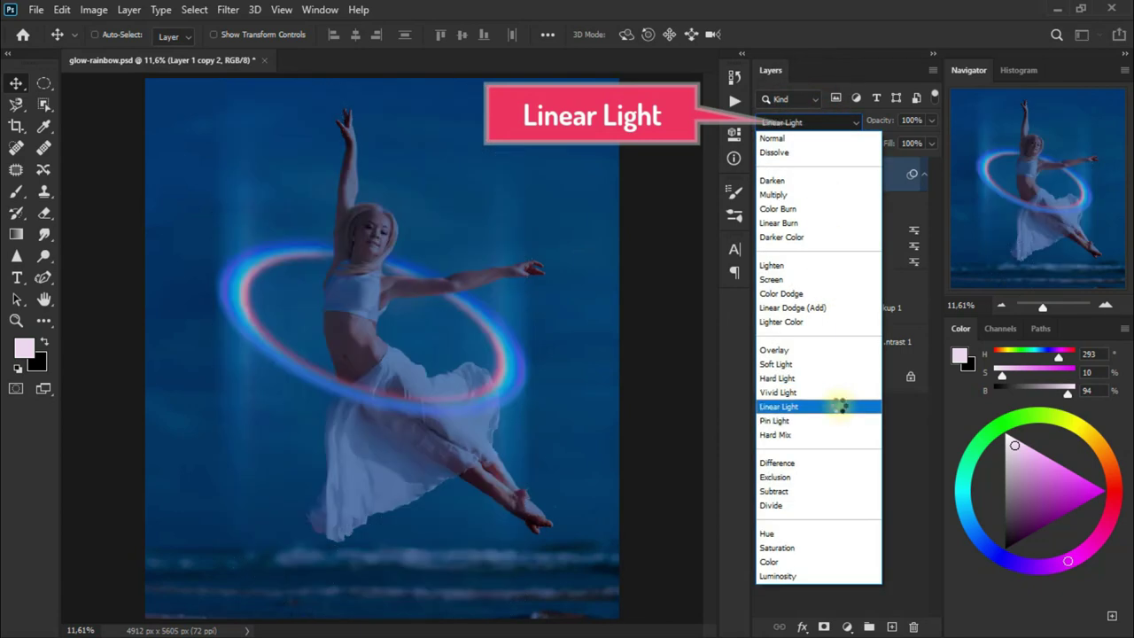
click(839, 406)
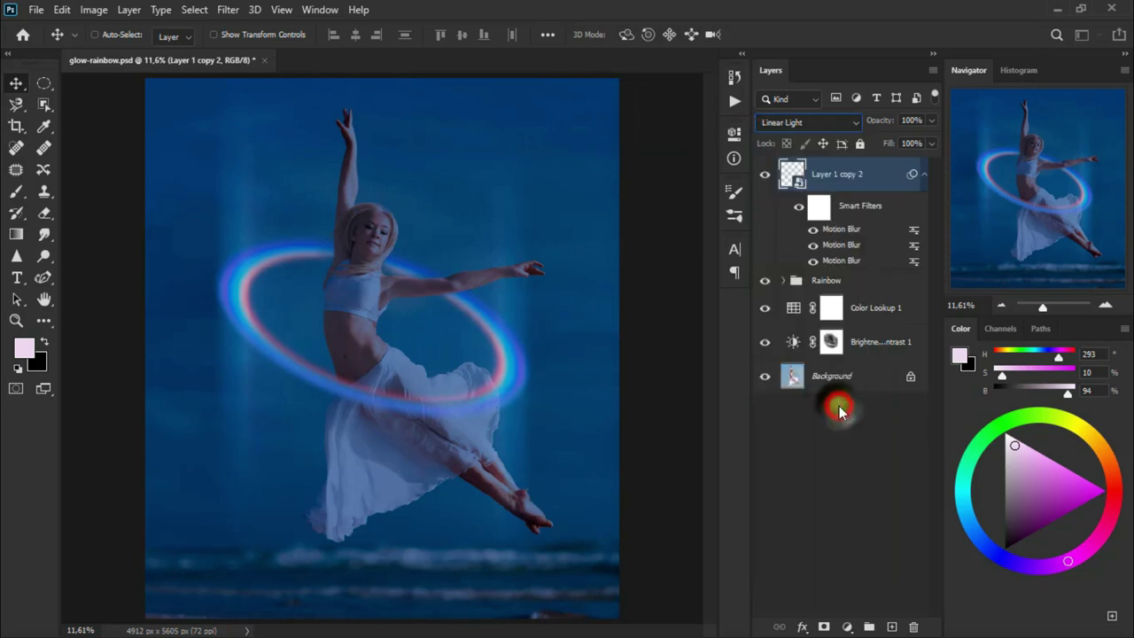
click(764, 175)
click(765, 174)
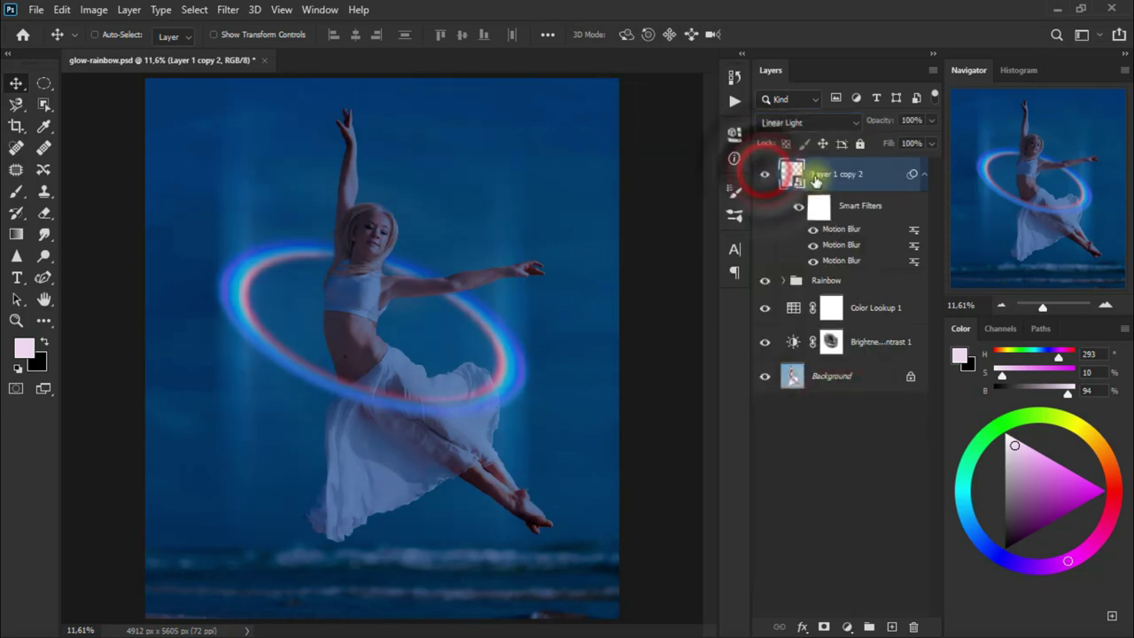
click(921, 184)
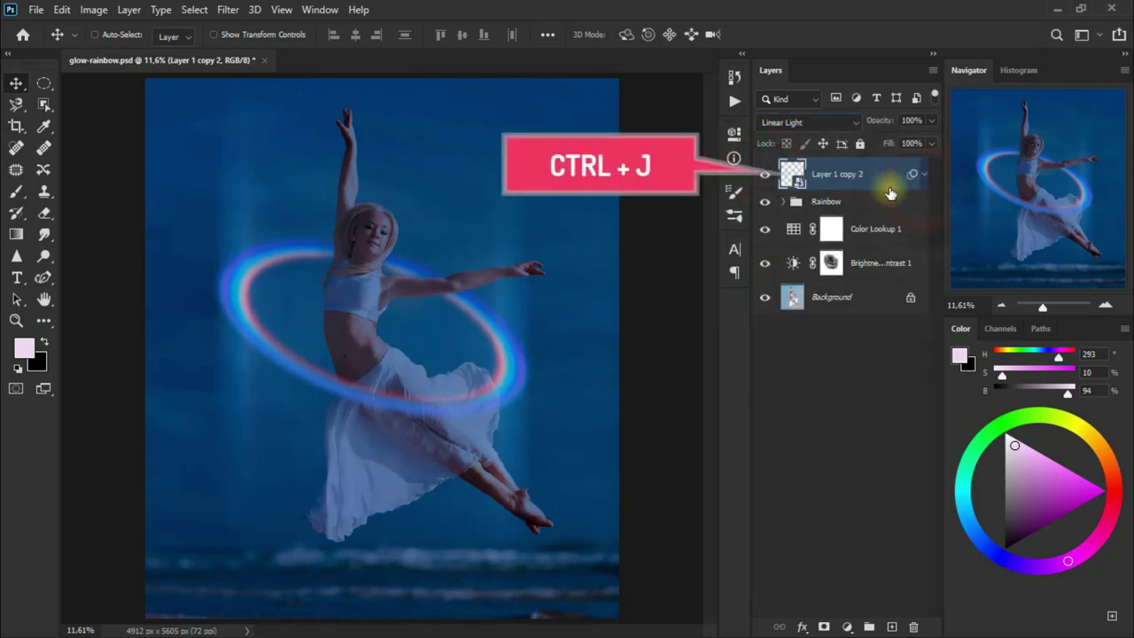
Duplicate the streak layer as Layer 1 copy 3 and clip it onto Layer 1 copy 2.
key(ctrl+j)
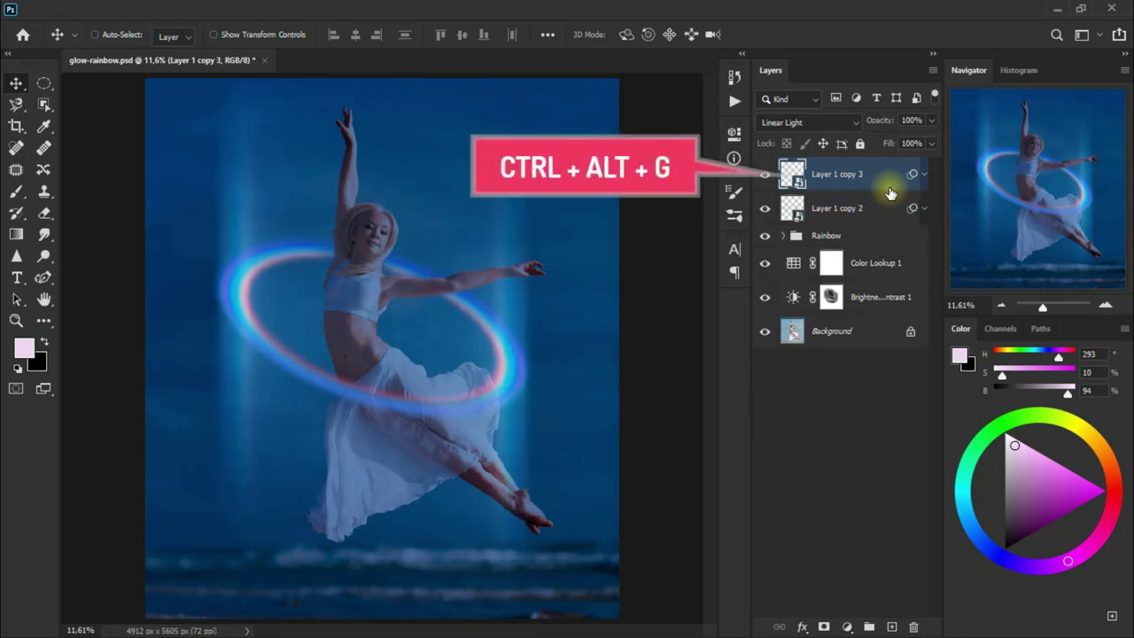
key(ctrl+alt+g)
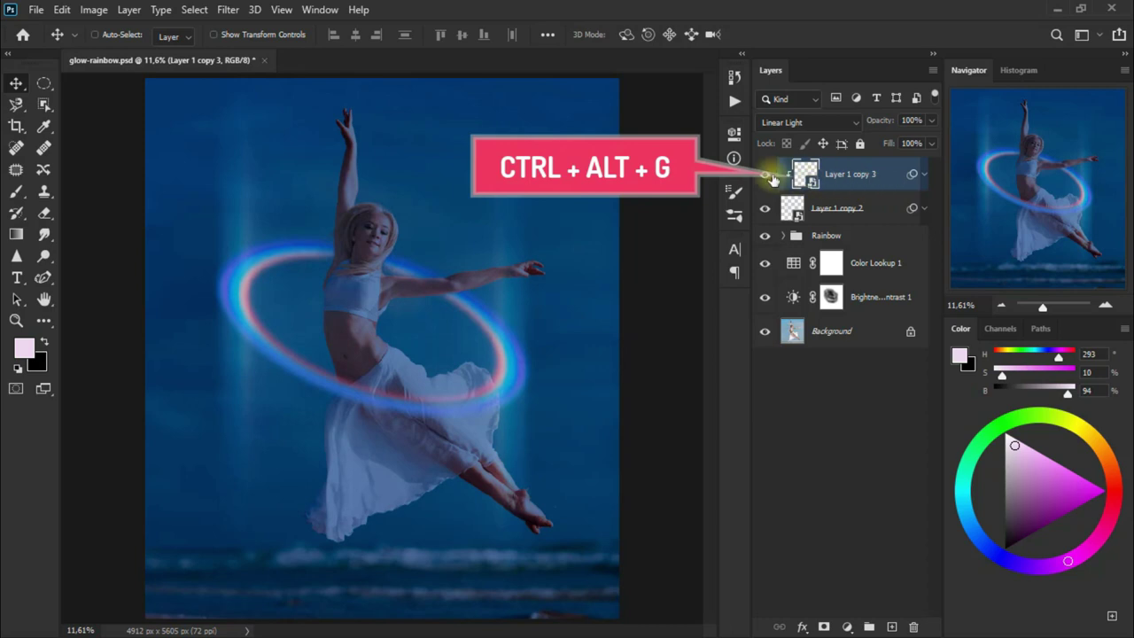
click(766, 175)
click(766, 174)
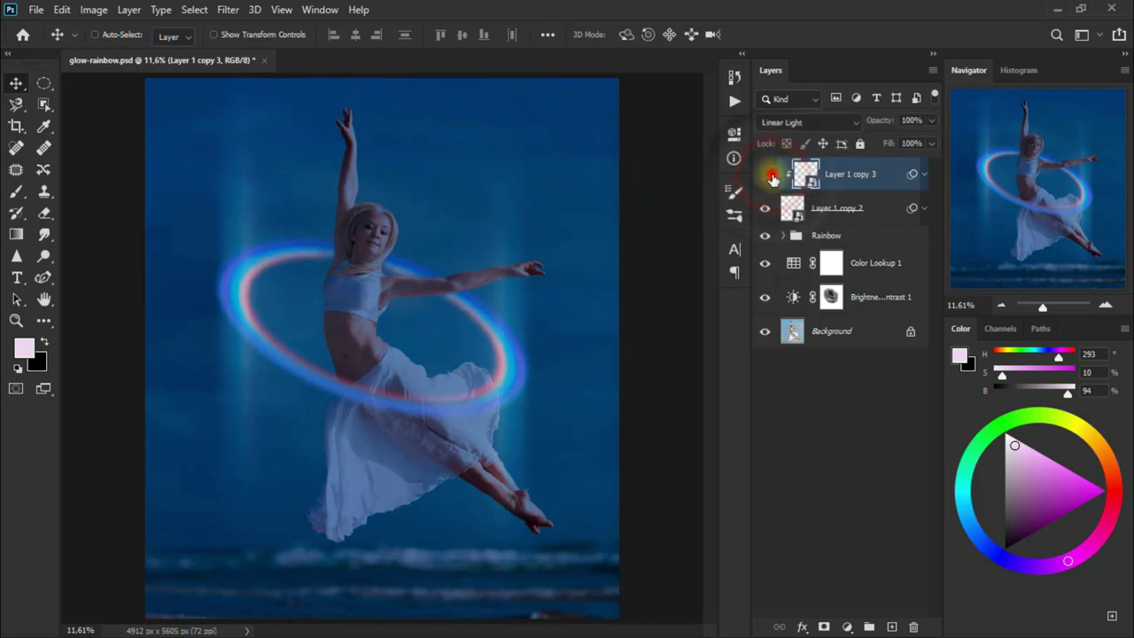
click(766, 175)
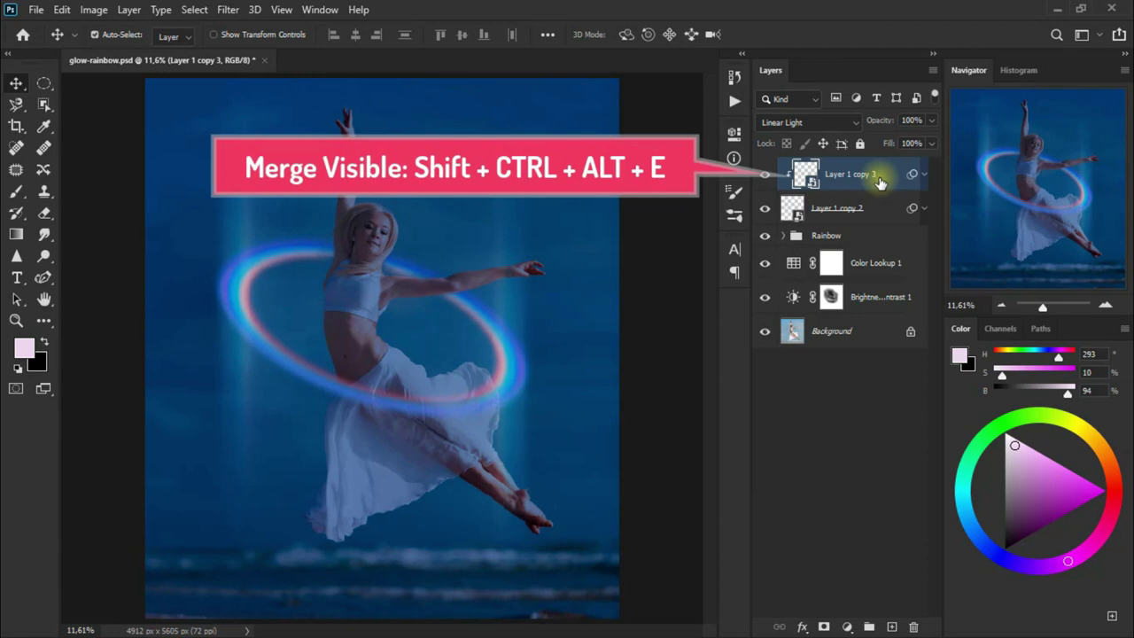
Stamp visible layers into Layer 2, Gaussian-blur it about 72 px, and blend it in Lighten.
key(shift+ctrl+alt+e)
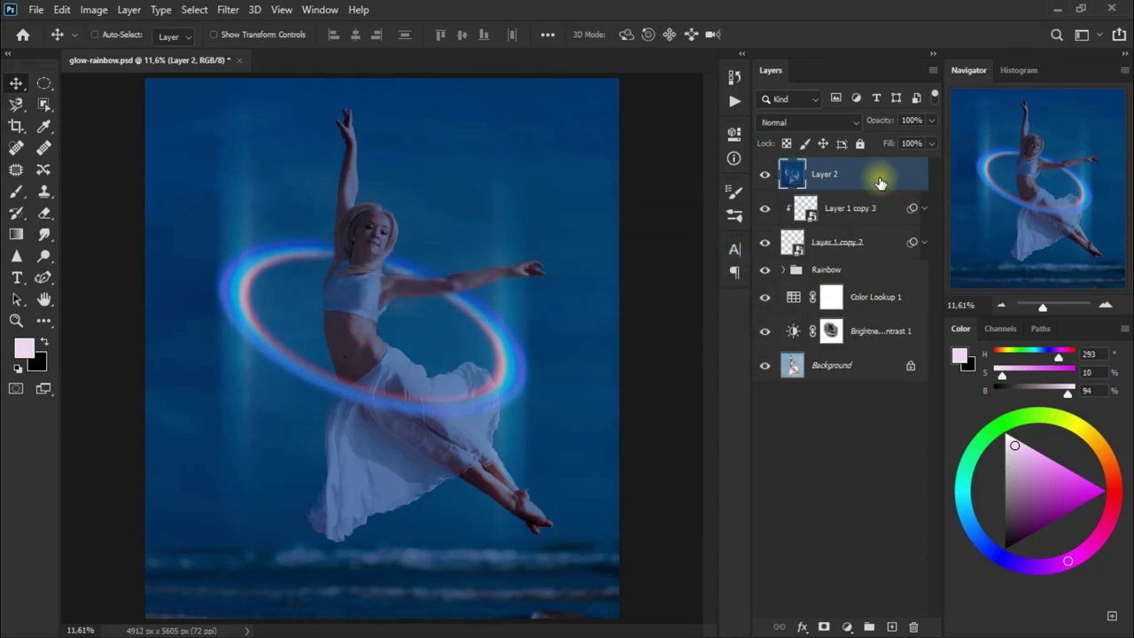
click(225, 13)
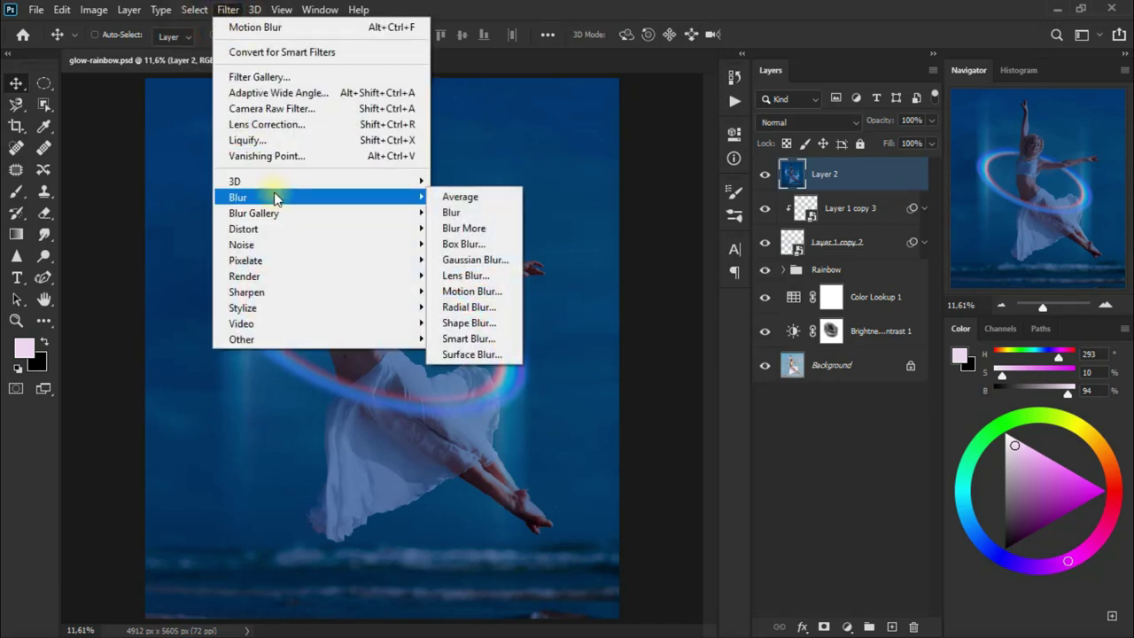
mouse_move(237, 197)
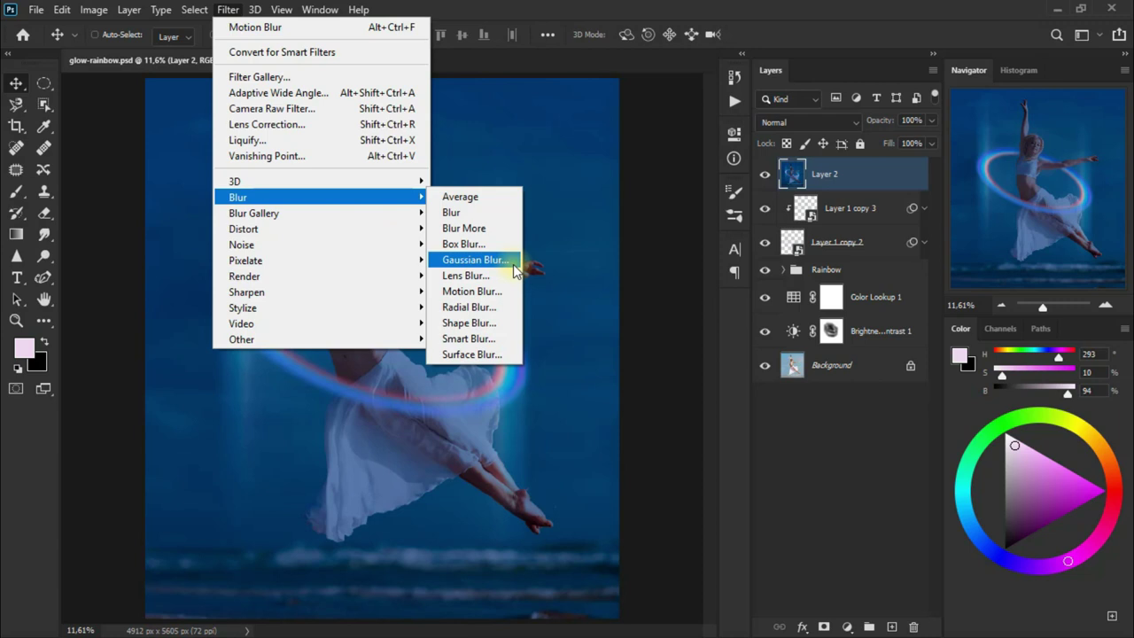
click(514, 266)
drag(653, 341, 670, 348)
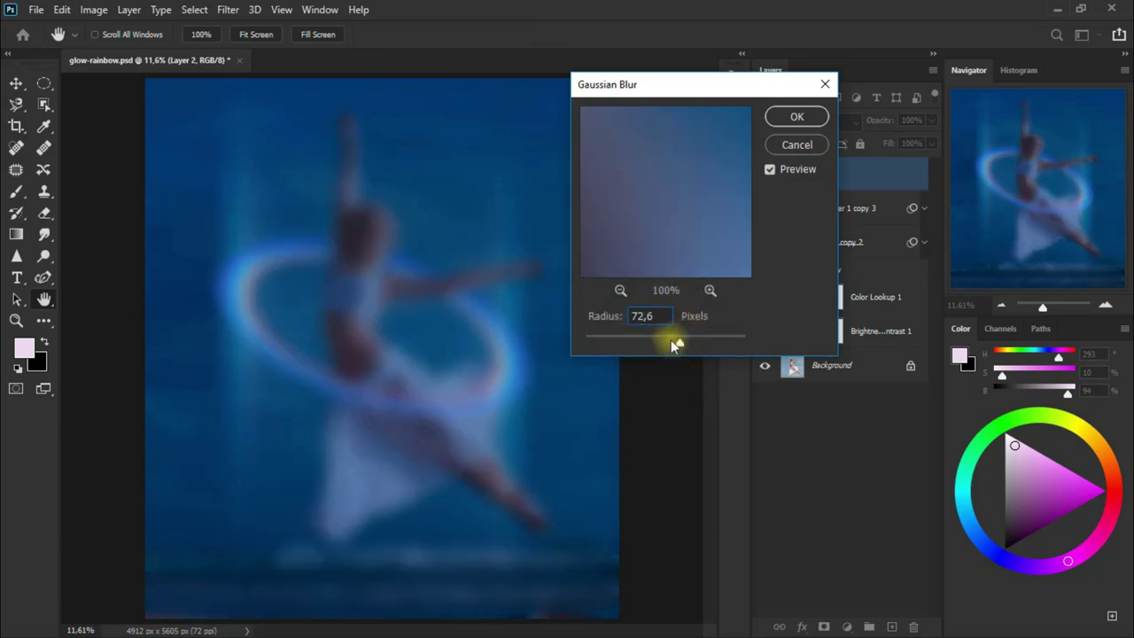
click(810, 122)
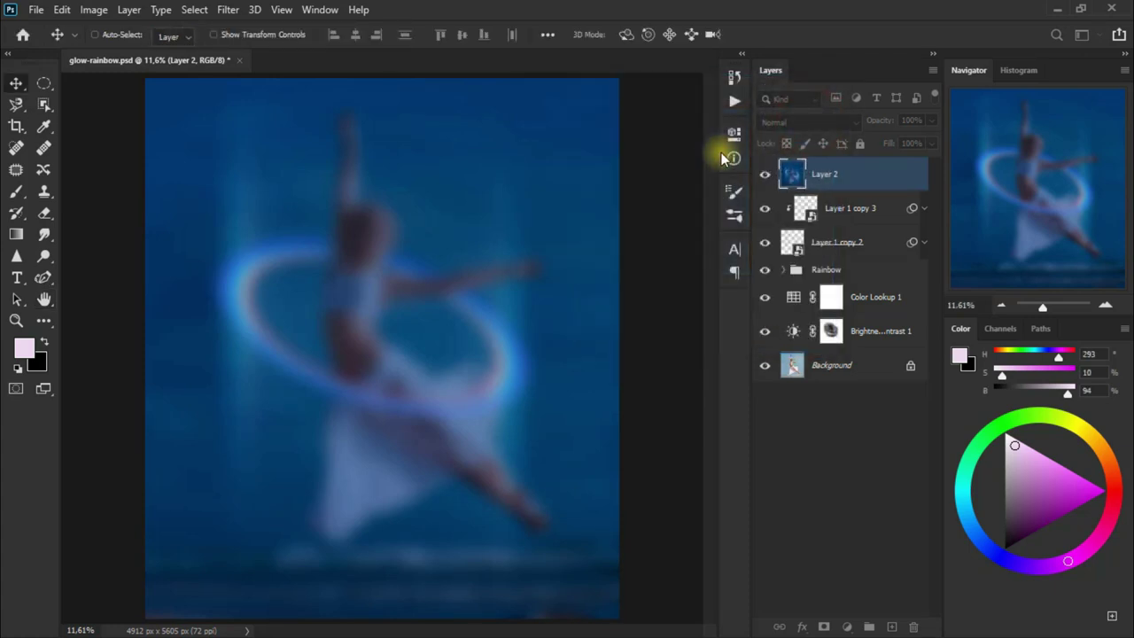
click(805, 126)
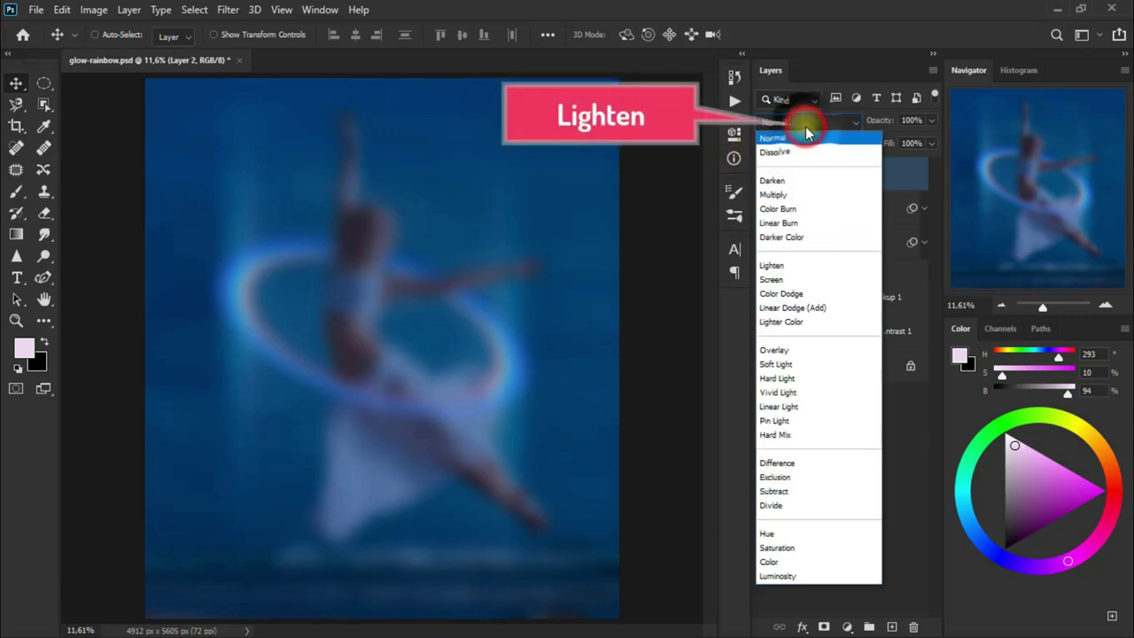
click(808, 266)
Add a layer mask to Layer 2 and select the standard Eraser.
click(766, 178)
click(823, 627)
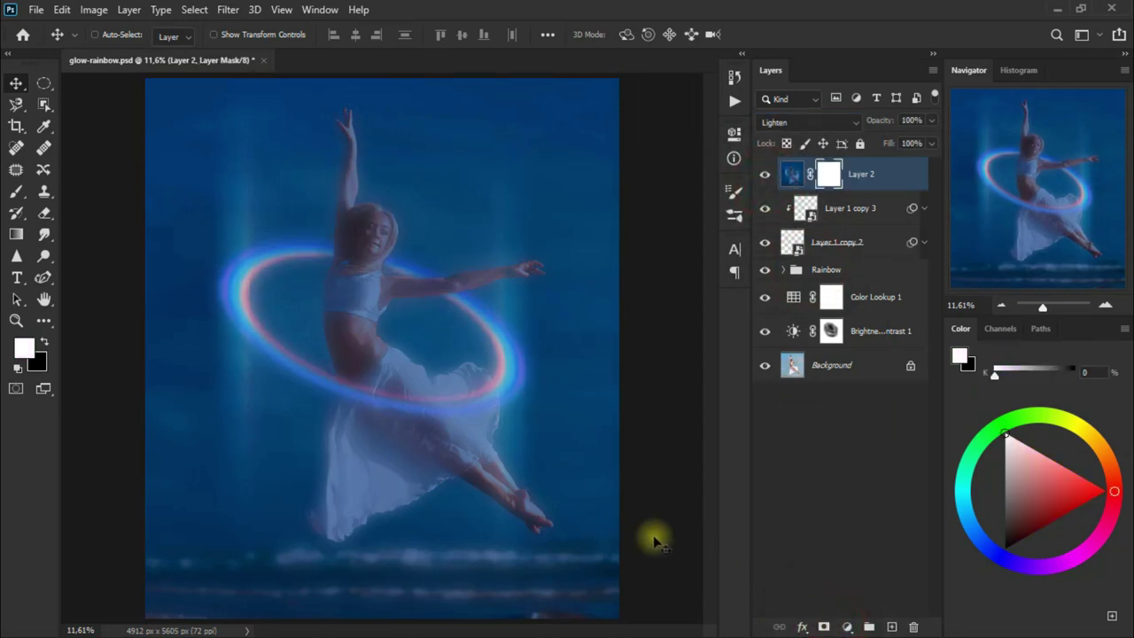
drag(44, 212, 149, 220)
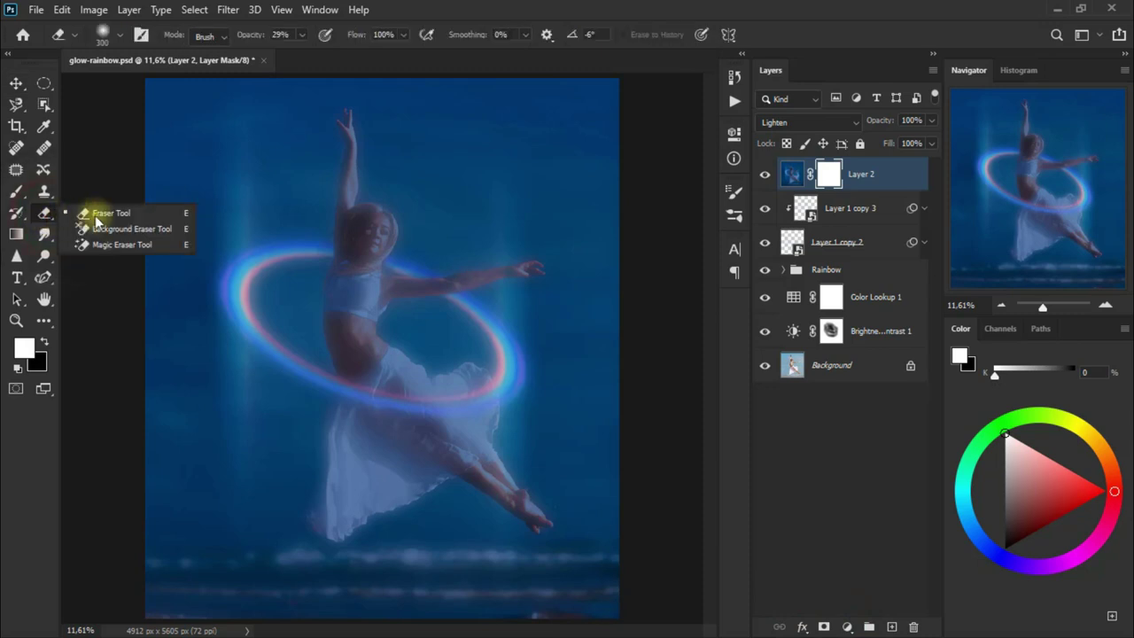
click(149, 215)
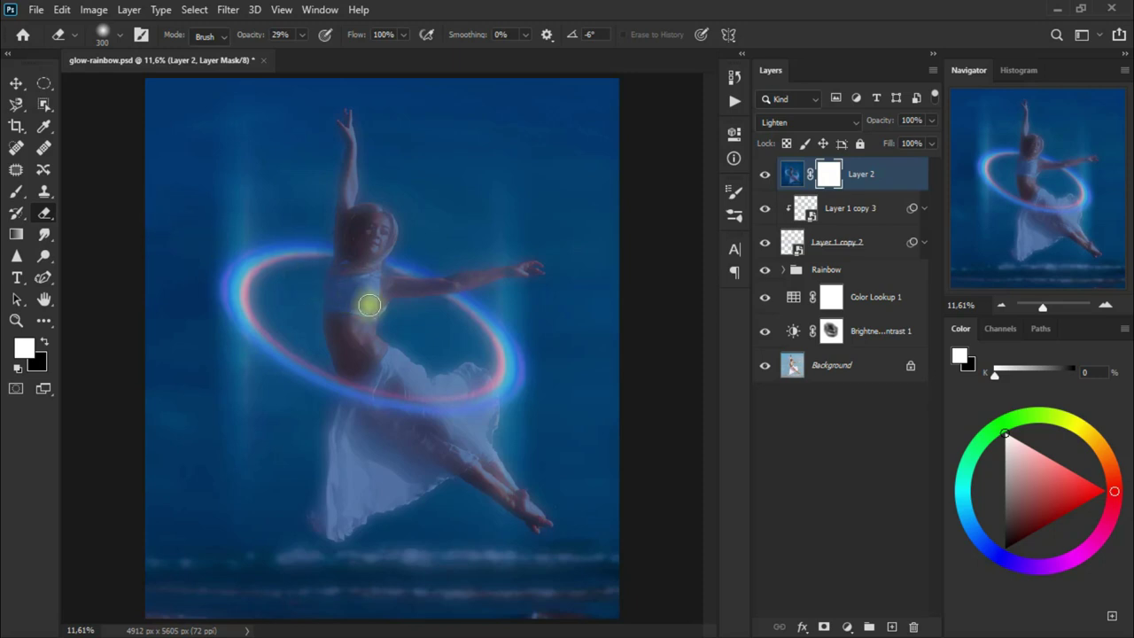
Erase the glow on the mask over the dancer's head, chest, raised hand and arm.
click(361, 258)
click(350, 125)
click(358, 224)
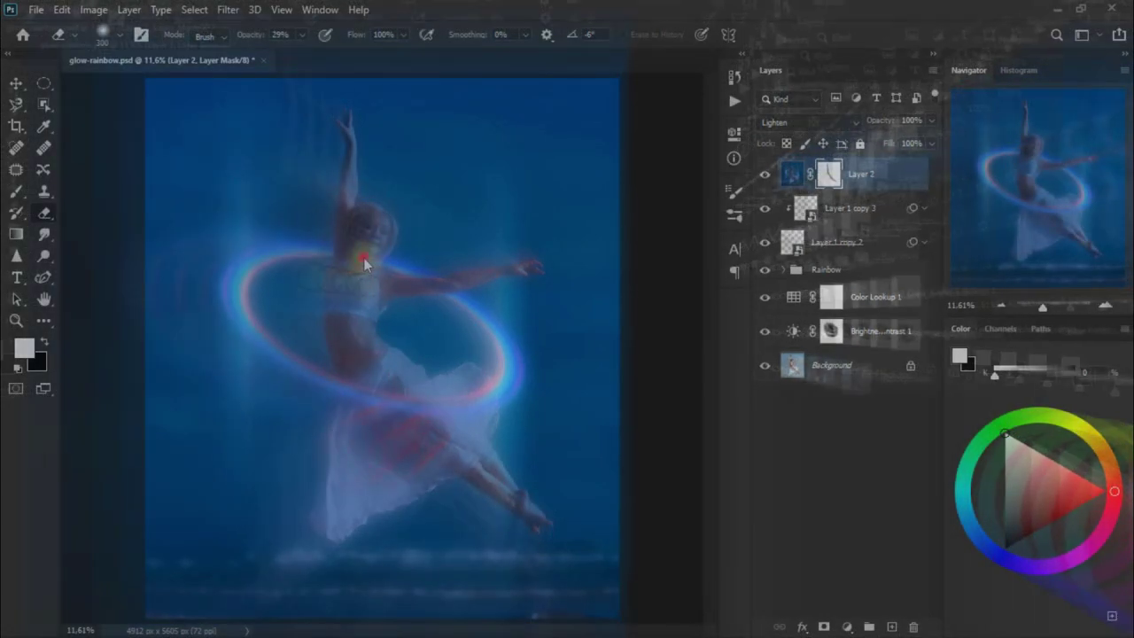
click(369, 326)
click(410, 288)
click(361, 240)
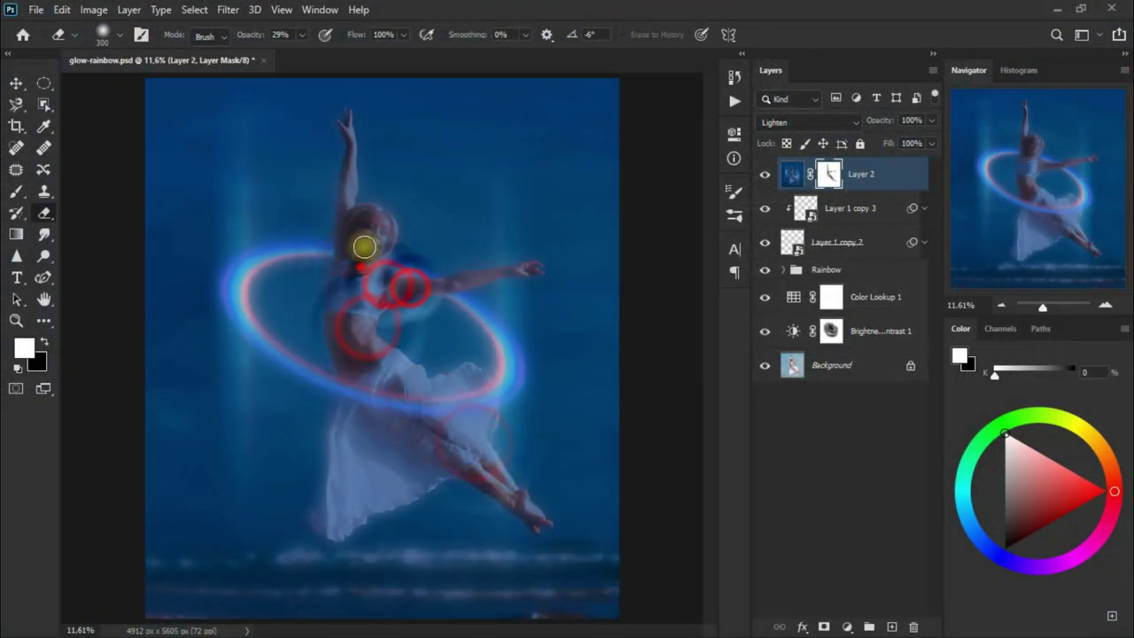
click(346, 124)
click(370, 230)
Erase the remaining glow from the dancer's body and torso.
click(448, 384)
click(354, 323)
click(388, 283)
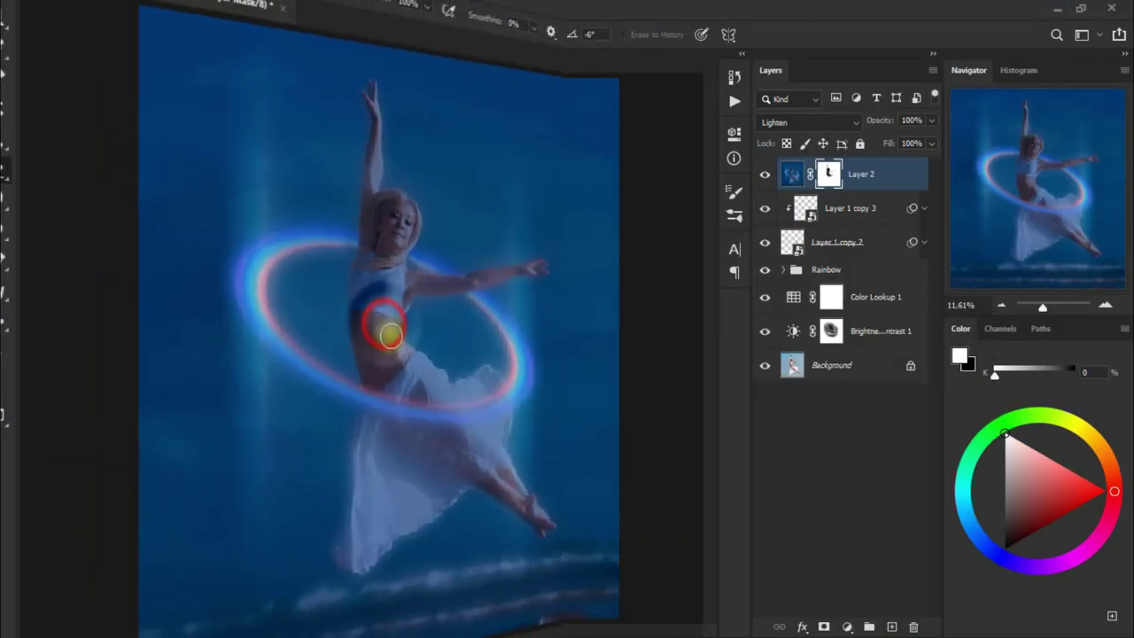
click(369, 339)
drag(362, 315, 370, 341)
Toggle Layer 2 and its mask off and on to compare the result.
click(765, 175)
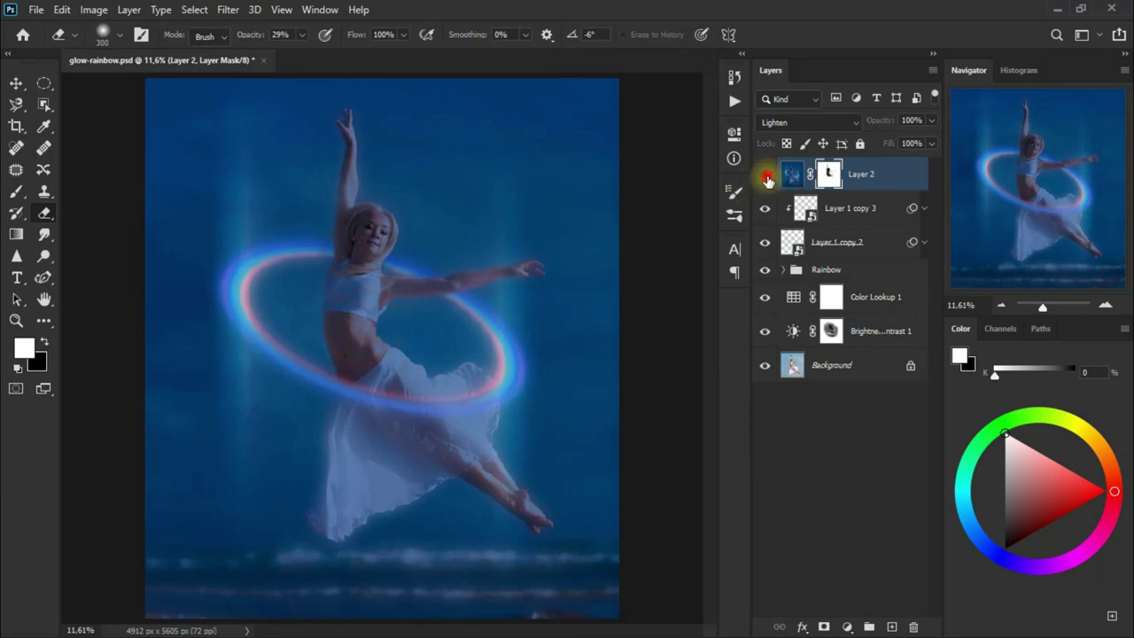
right_click(829, 177)
click(852, 184)
shift+click(829, 180)
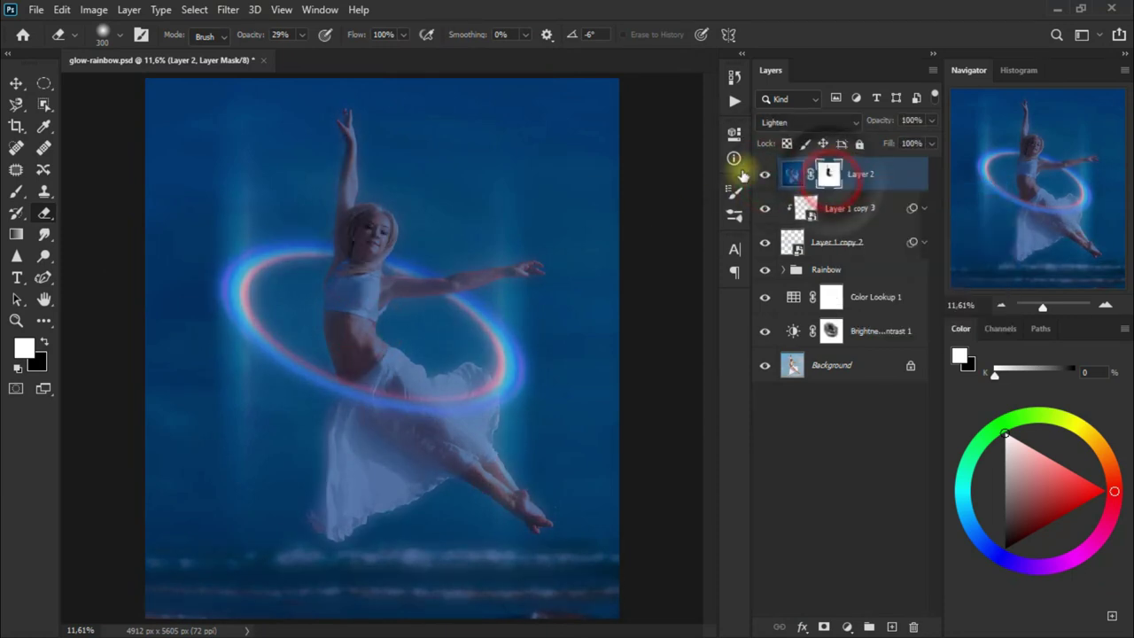
click(16, 83)
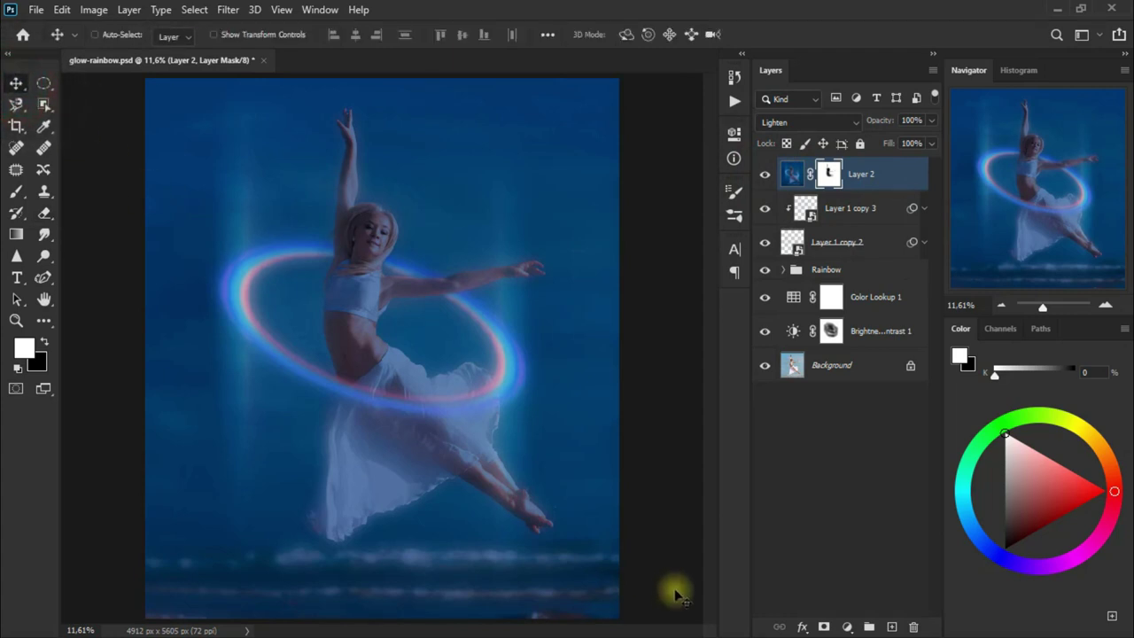
On a new Layer 3, draw a light pink circle and move it over the dancer's torso.
click(888, 627)
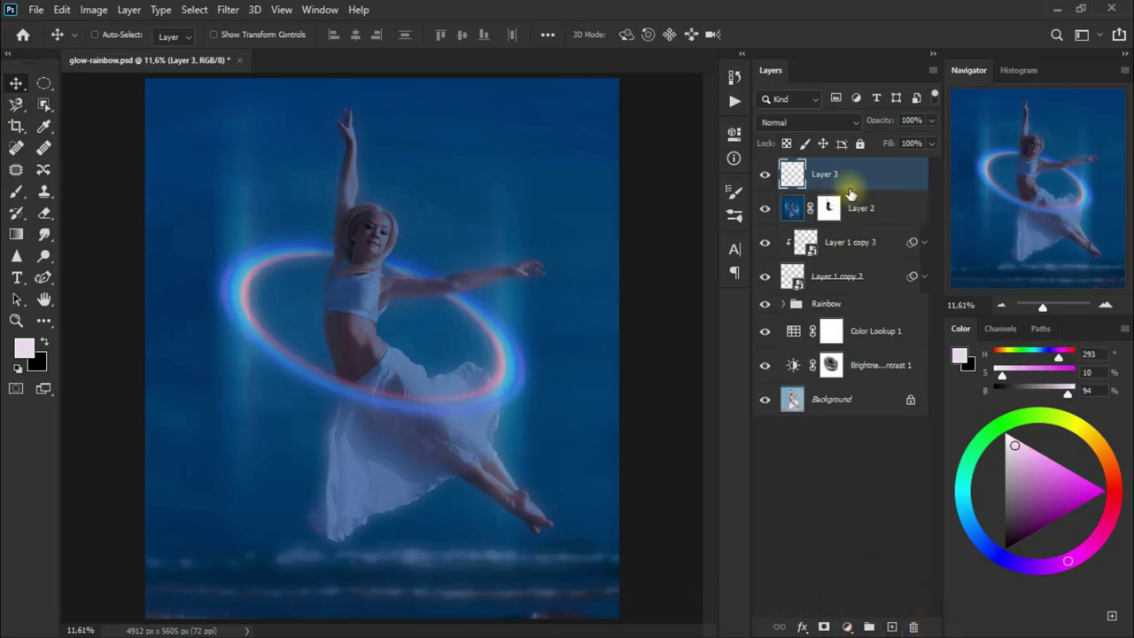
click(49, 319)
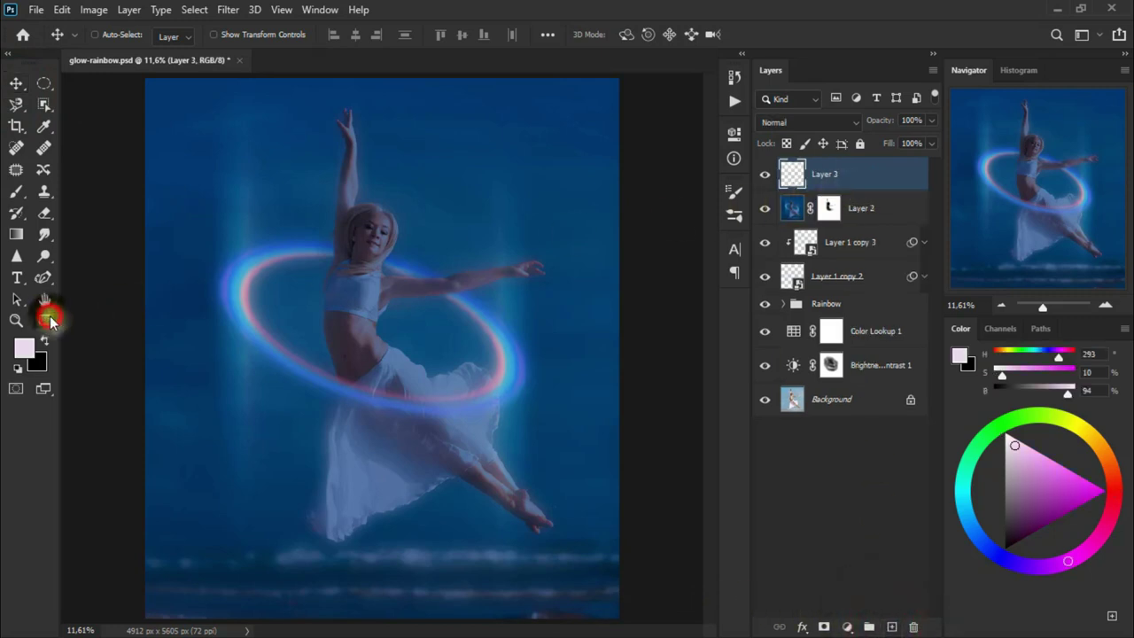
click(50, 322)
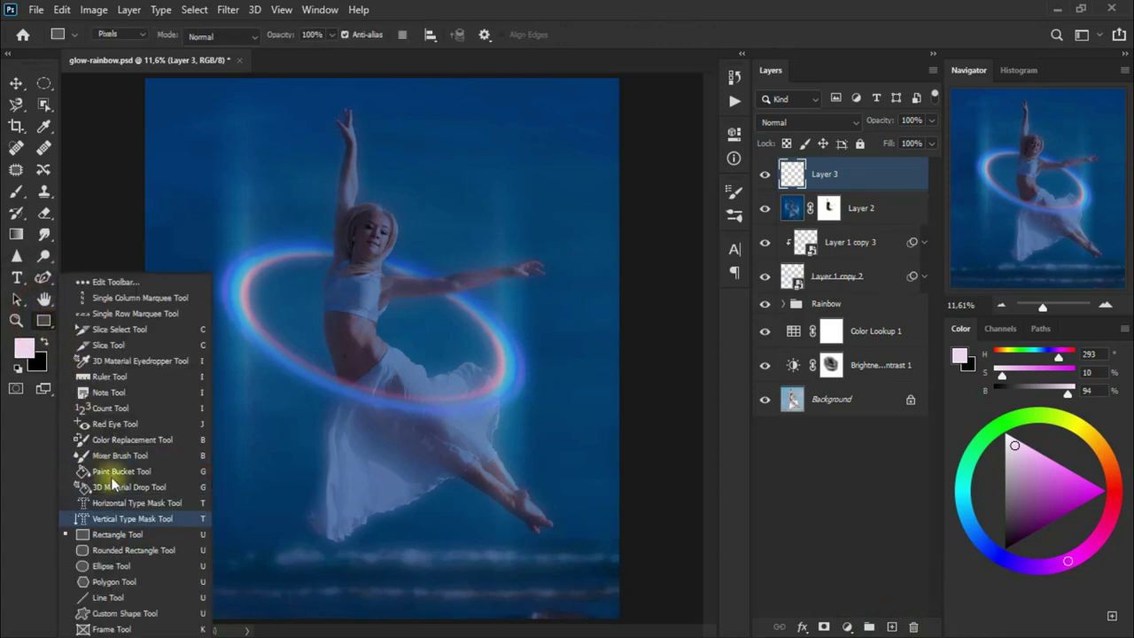
click(147, 570)
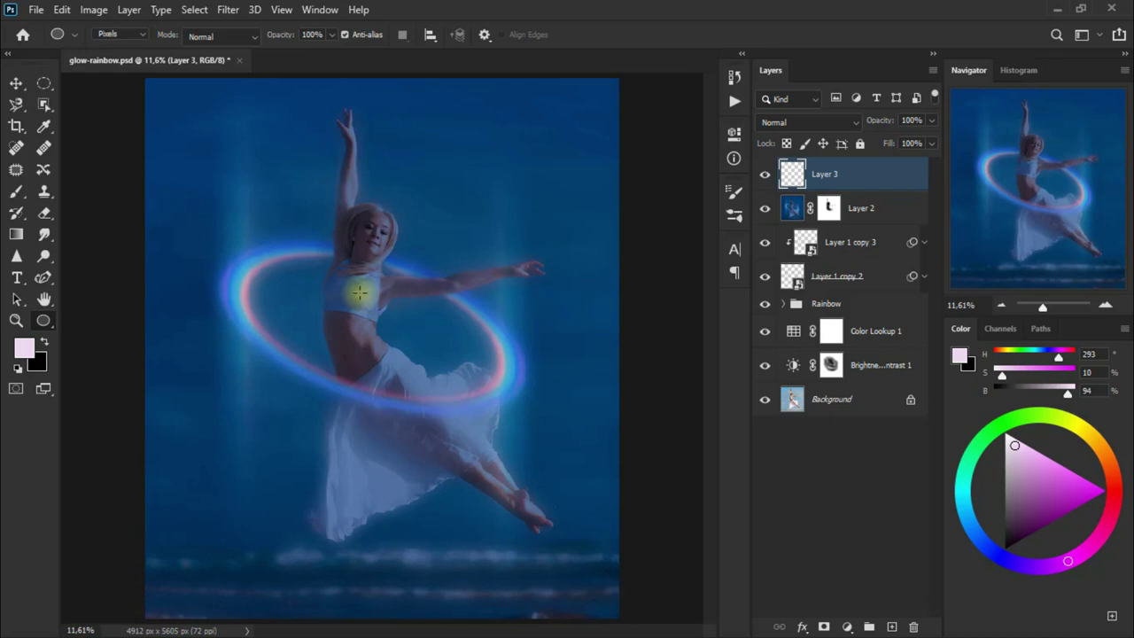
drag(360, 292, 441, 405)
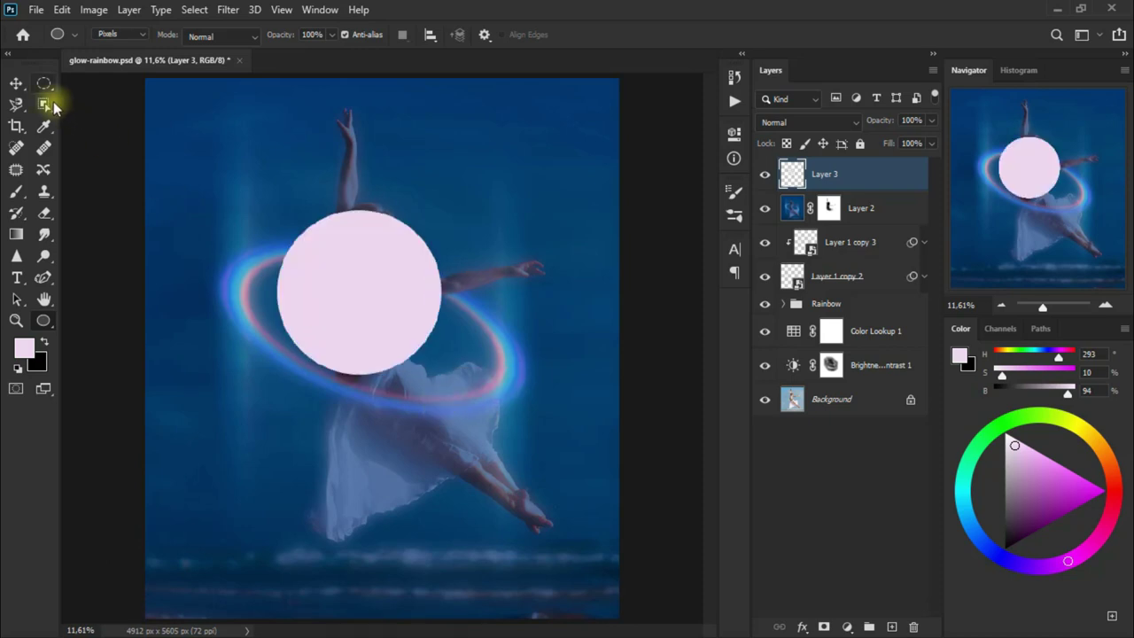
click(14, 86)
mouse_move(372, 308)
mouse_down()
mouse_move(425, 354)
mouse_move(398, 326)
mouse_up()
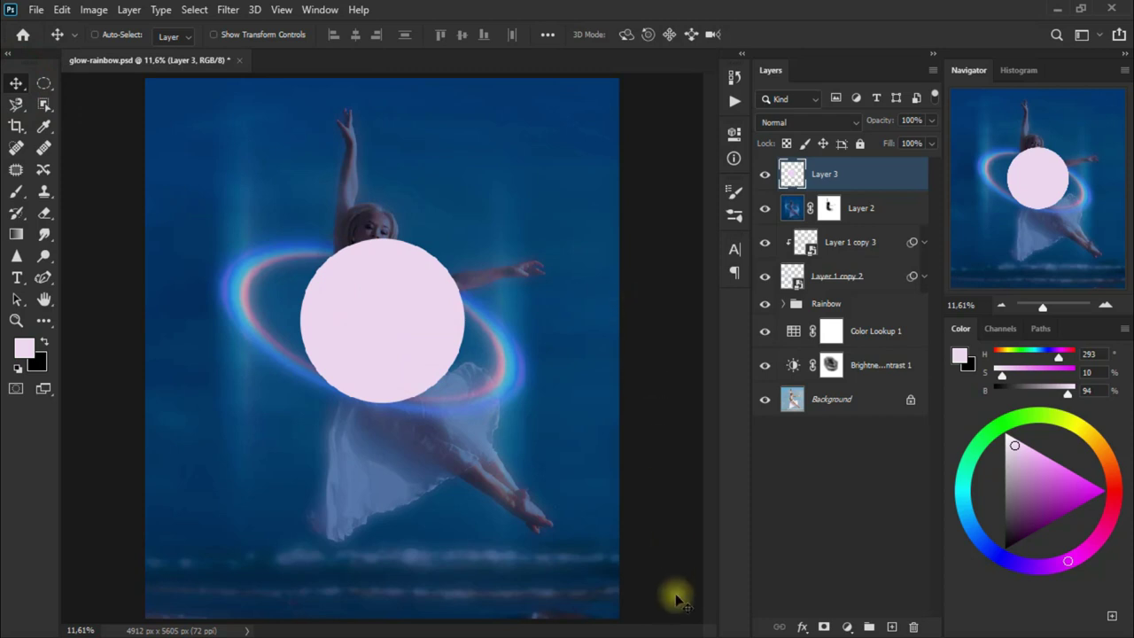
Give Layer 3 an Iridescent_15 Gradient Overlay and rasterize the layer style into its pixels.
double_click(874, 175)
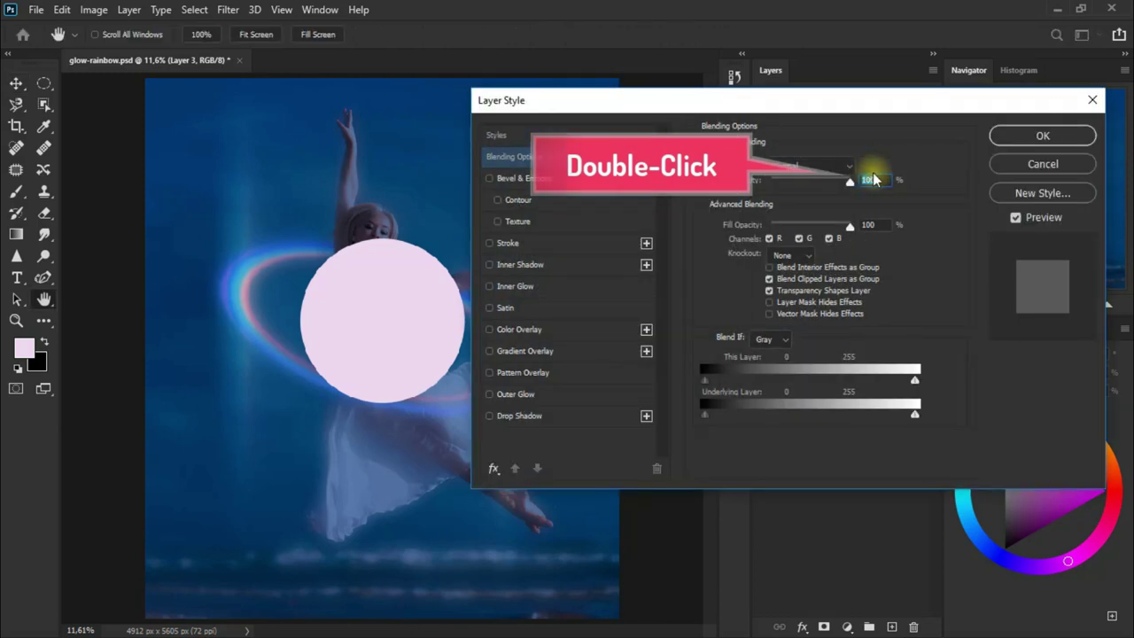
click(552, 351)
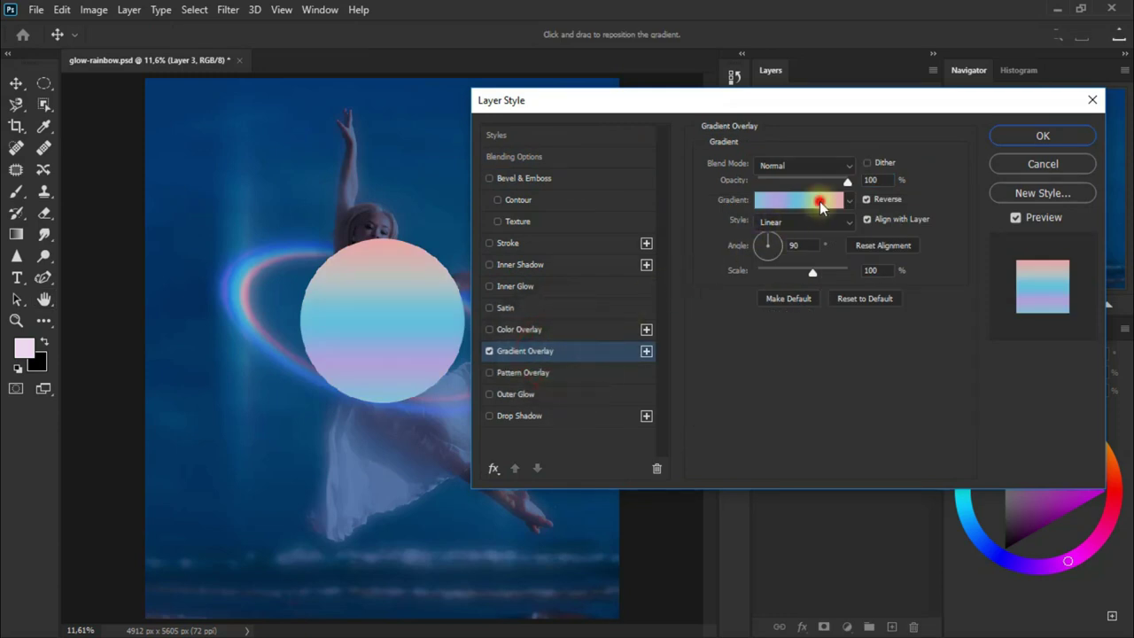
click(819, 202)
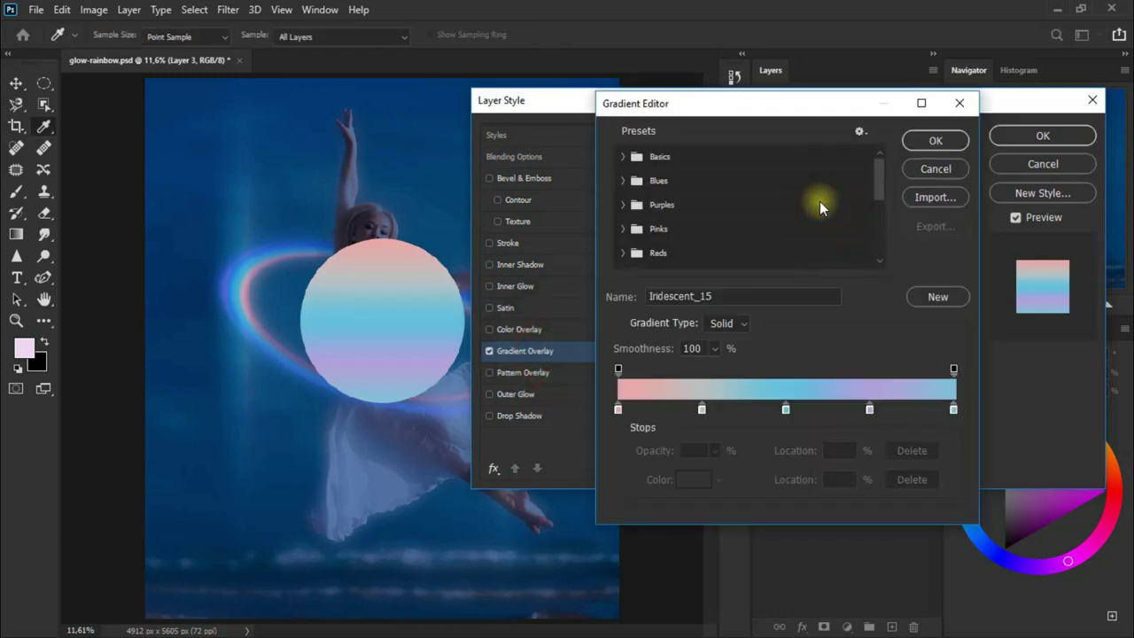
click(742, 296)
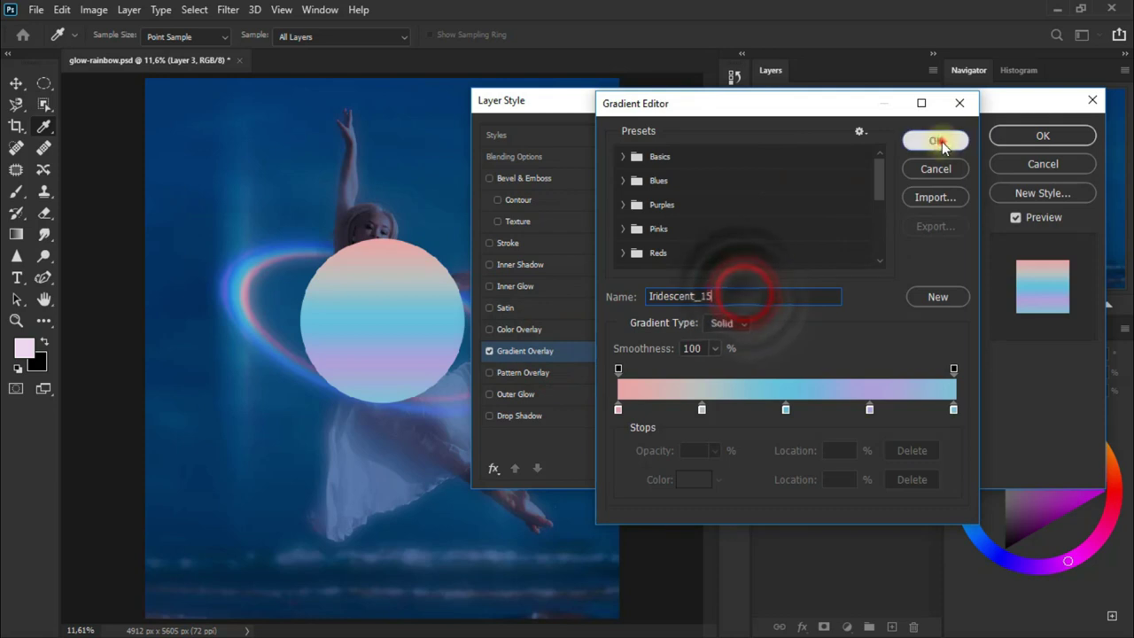
click(937, 142)
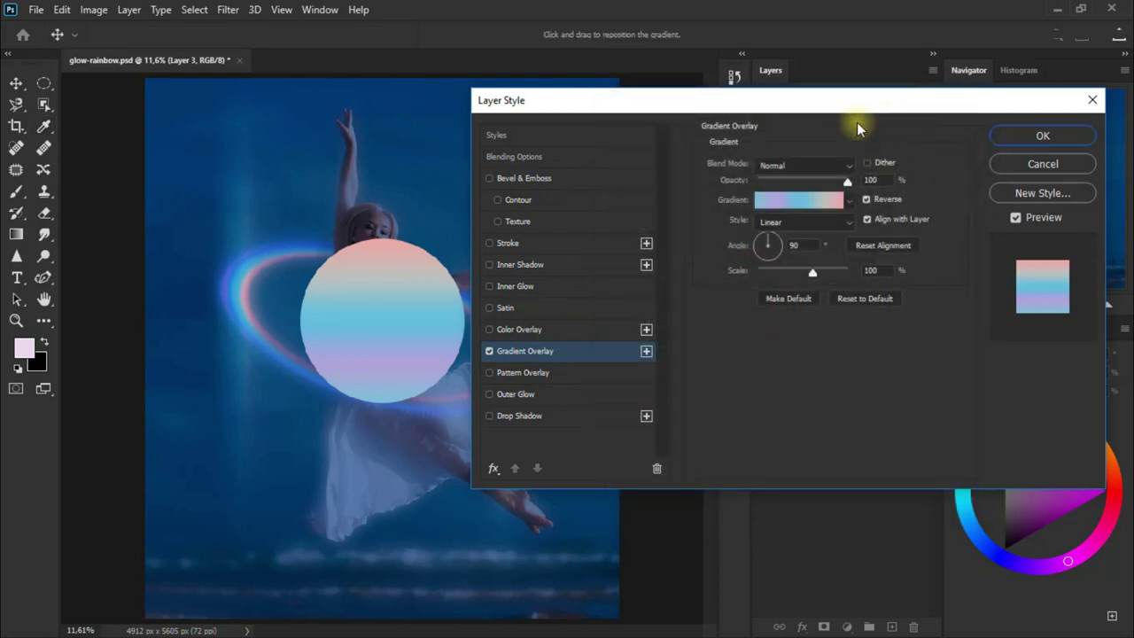
click(1009, 135)
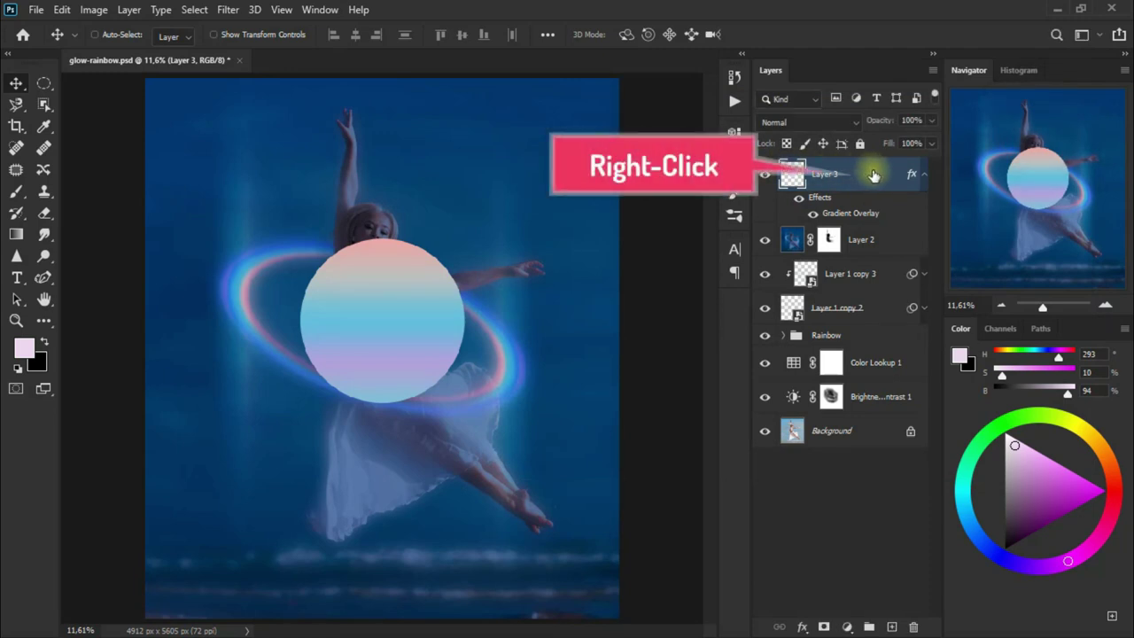
right_click(872, 173)
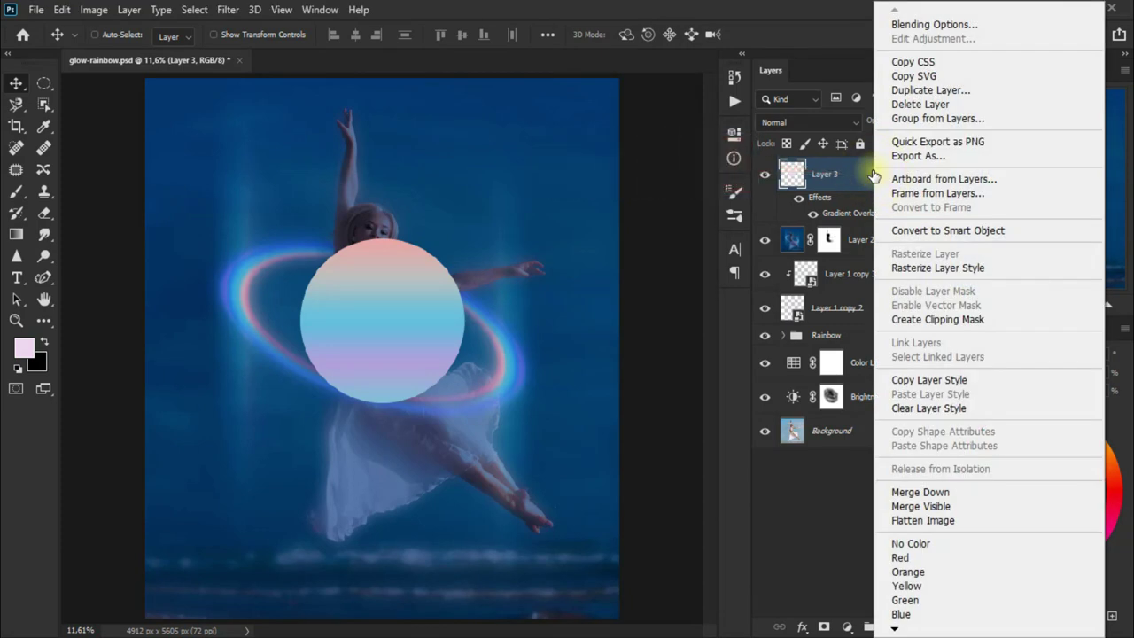
click(1005, 270)
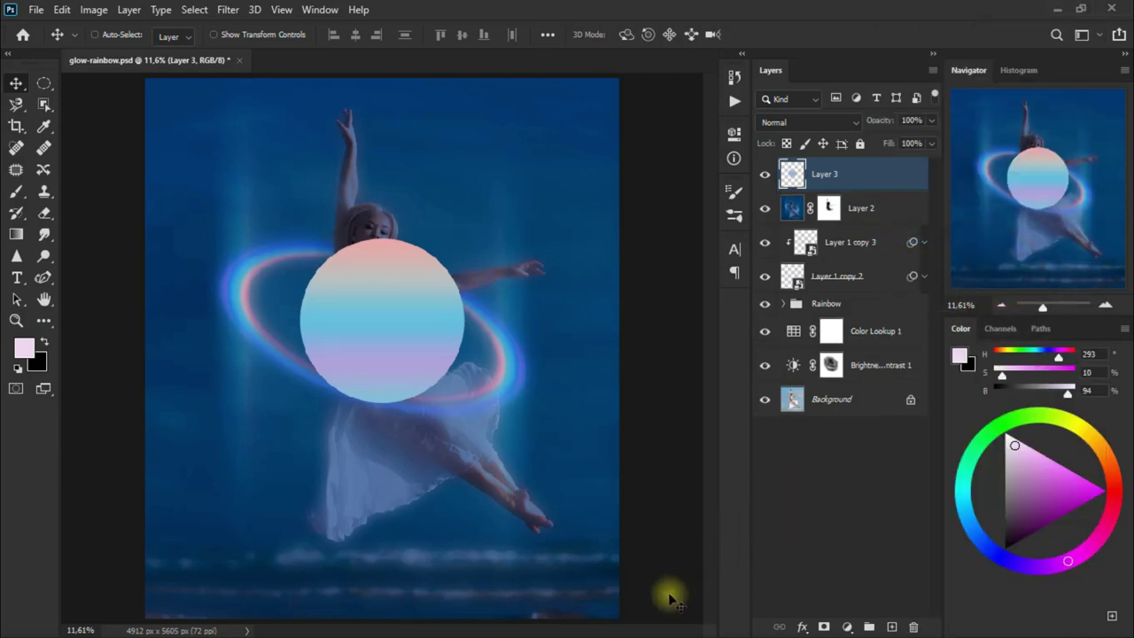
Gaussian-blur the gradient circle on Layer 3 into a soft glow.
click(234, 11)
mouse_move(237, 196)
click(489, 260)
drag(671, 337, 693, 346)
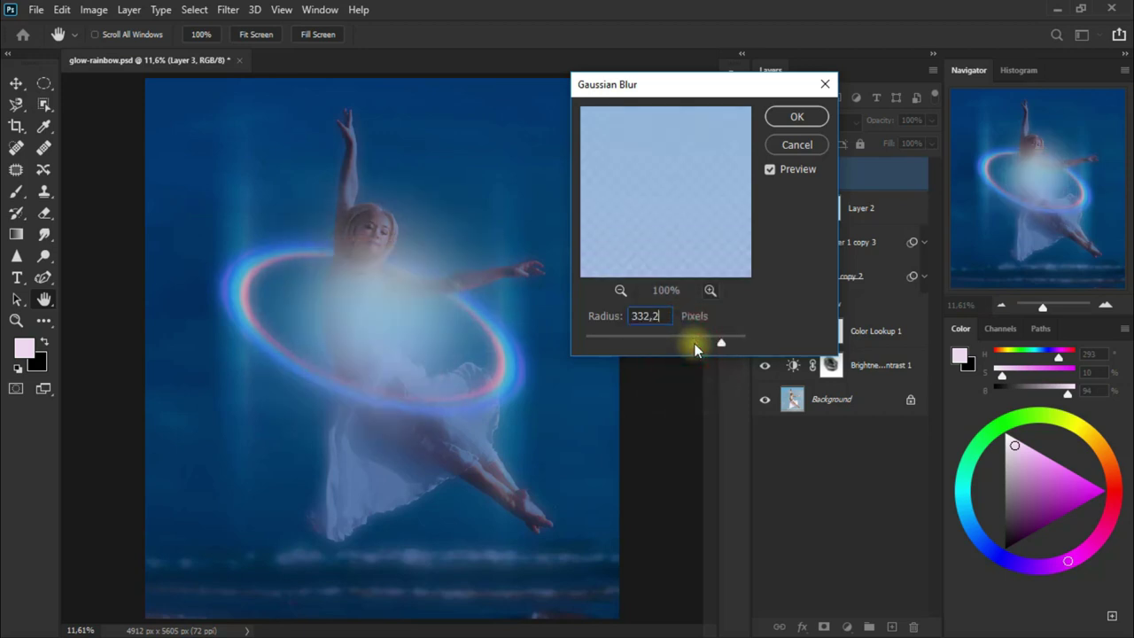
click(812, 119)
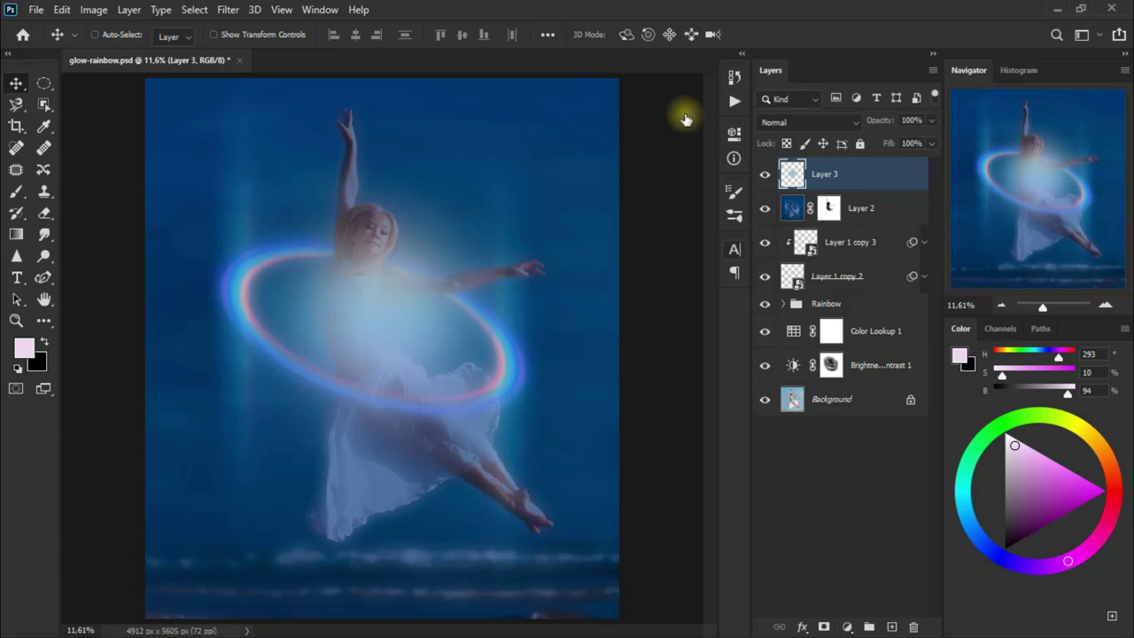
Set Layer 3 to Divide blend mode at 59% opacity.
click(816, 124)
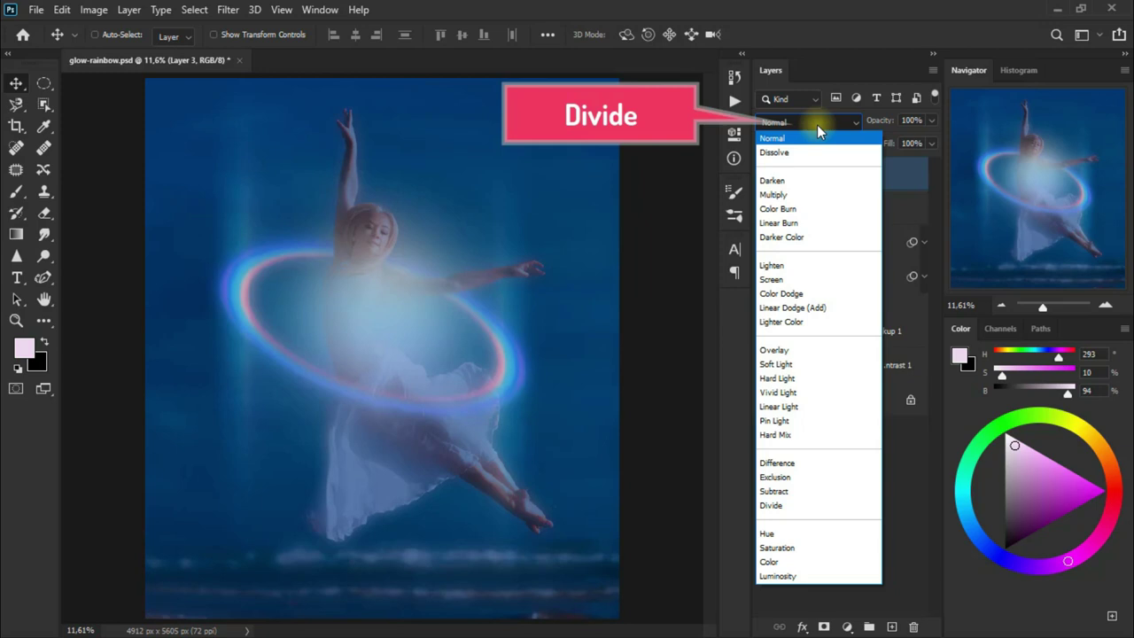
click(805, 511)
click(930, 120)
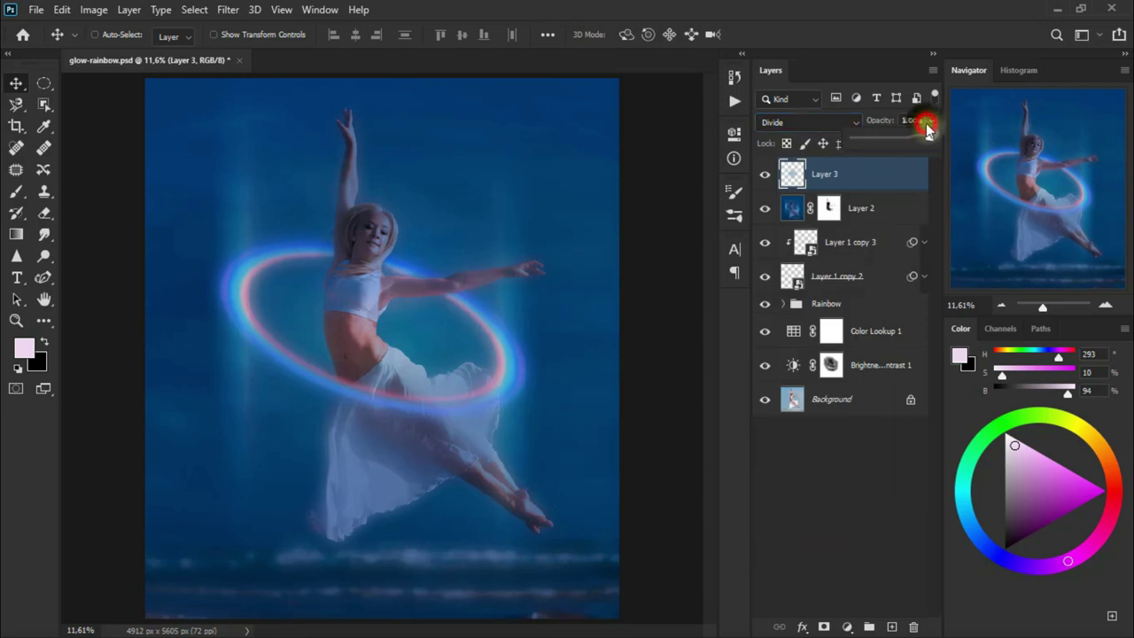
drag(928, 144, 896, 142)
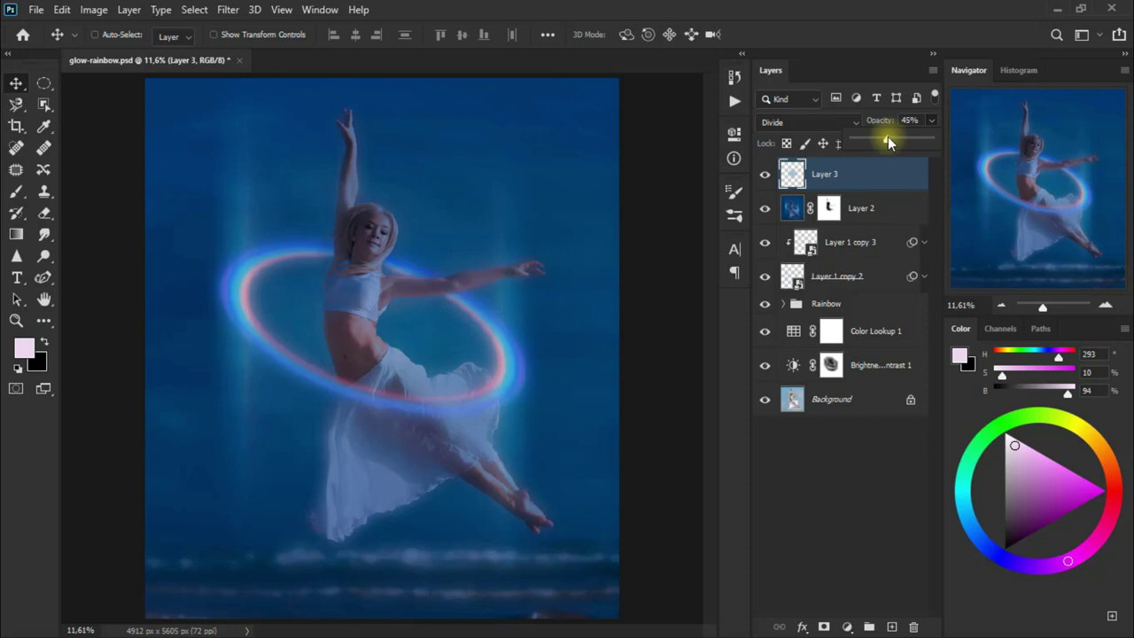
click(889, 184)
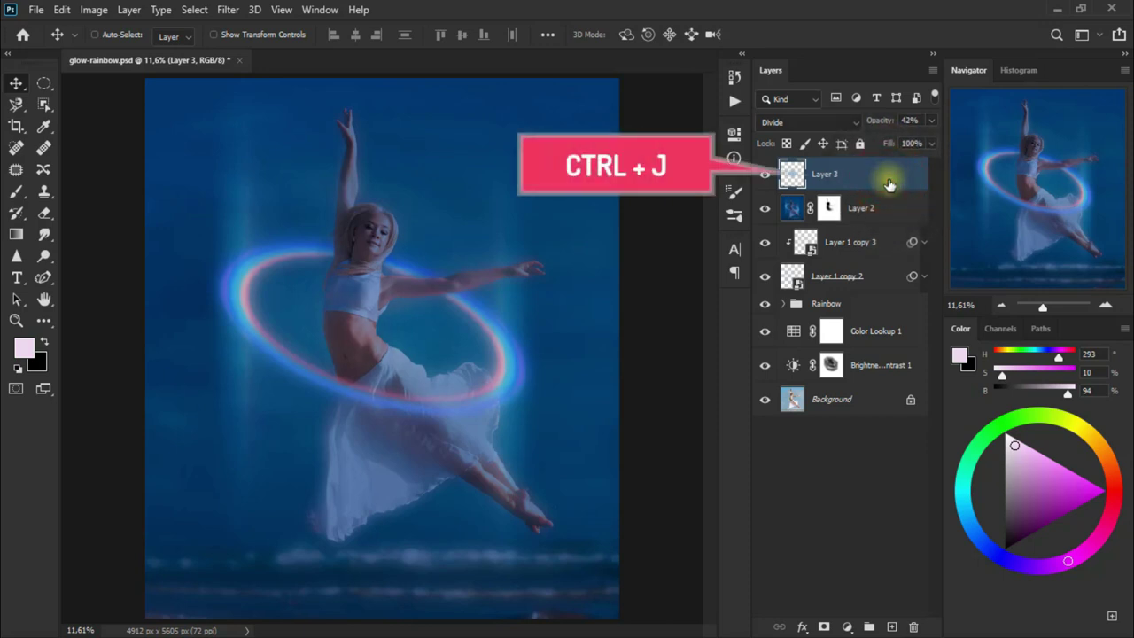
Duplicate Layer 3 with Ctrl+J, blend the copy in Overlay, and toggle it to compare.
key(ctrl+j)
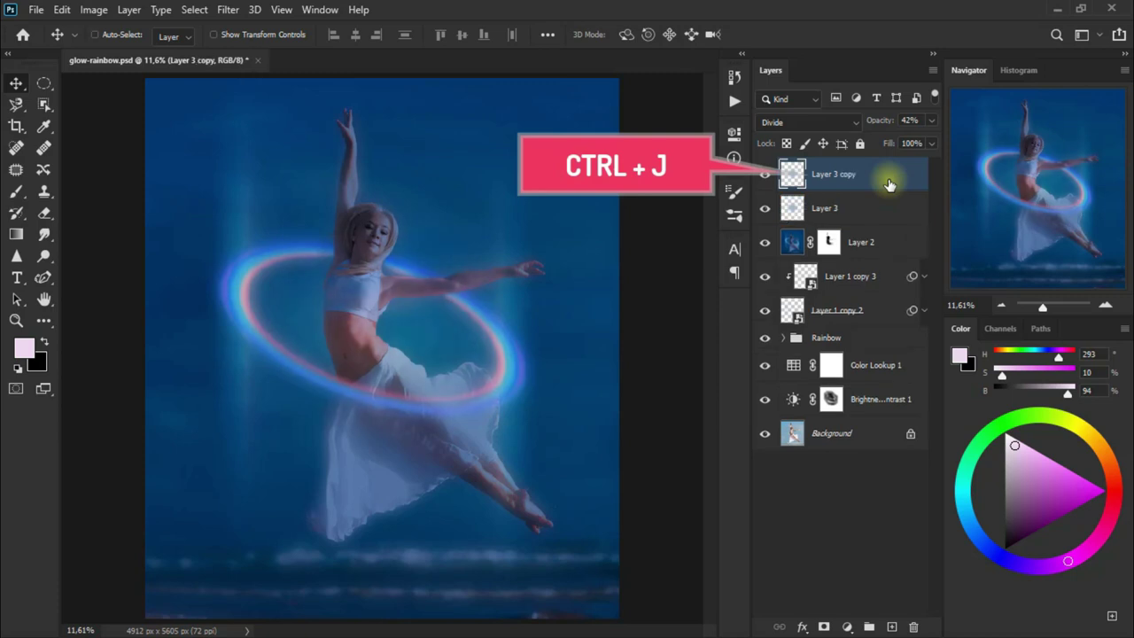
click(813, 122)
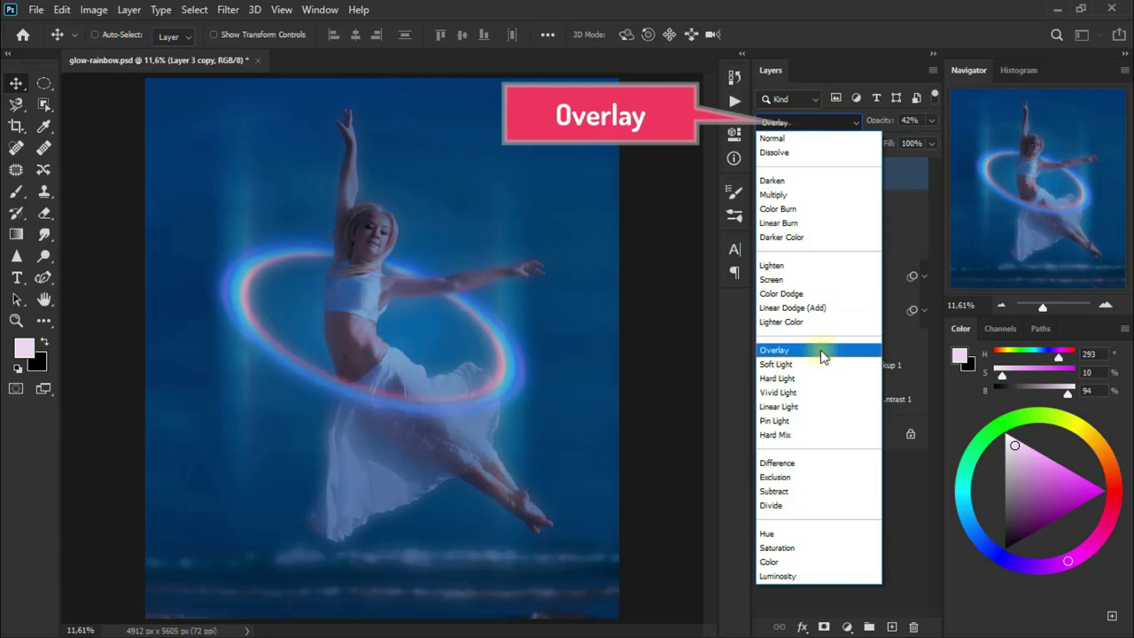
click(822, 352)
click(763, 182)
click(763, 181)
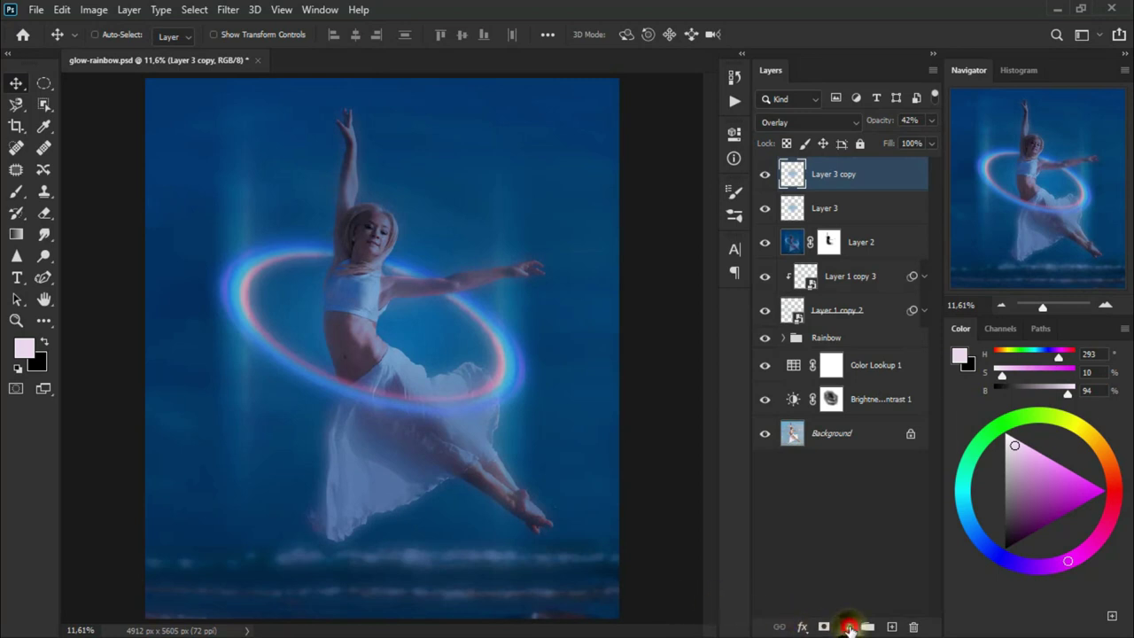
Add a Curves adjustment layer using the Strong Contrast (RGB) preset.
click(849, 627)
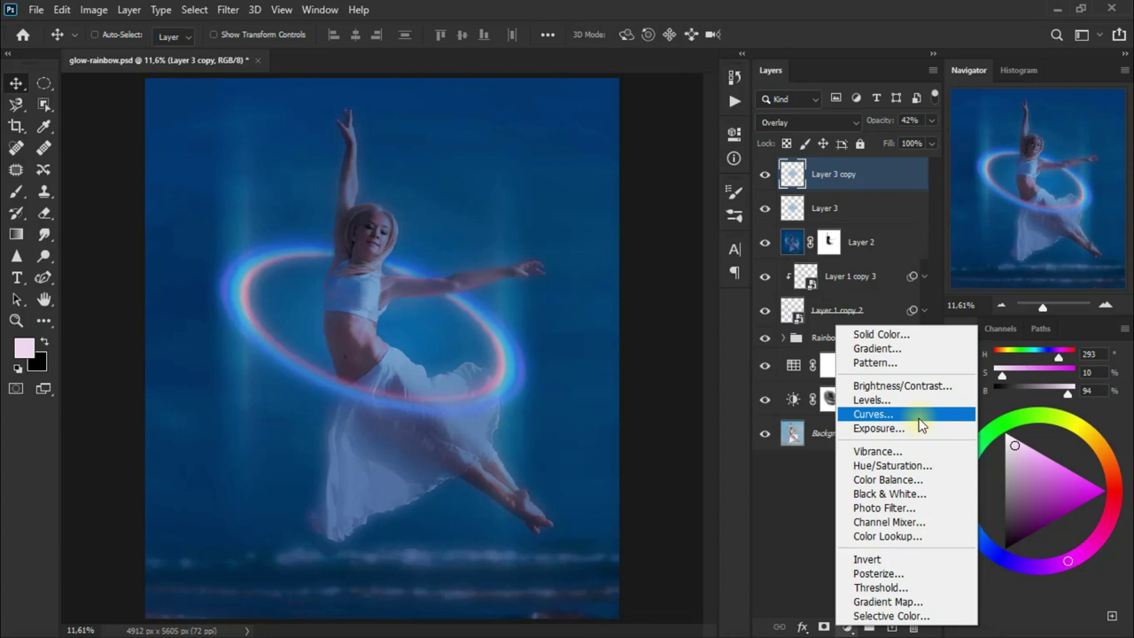
click(919, 418)
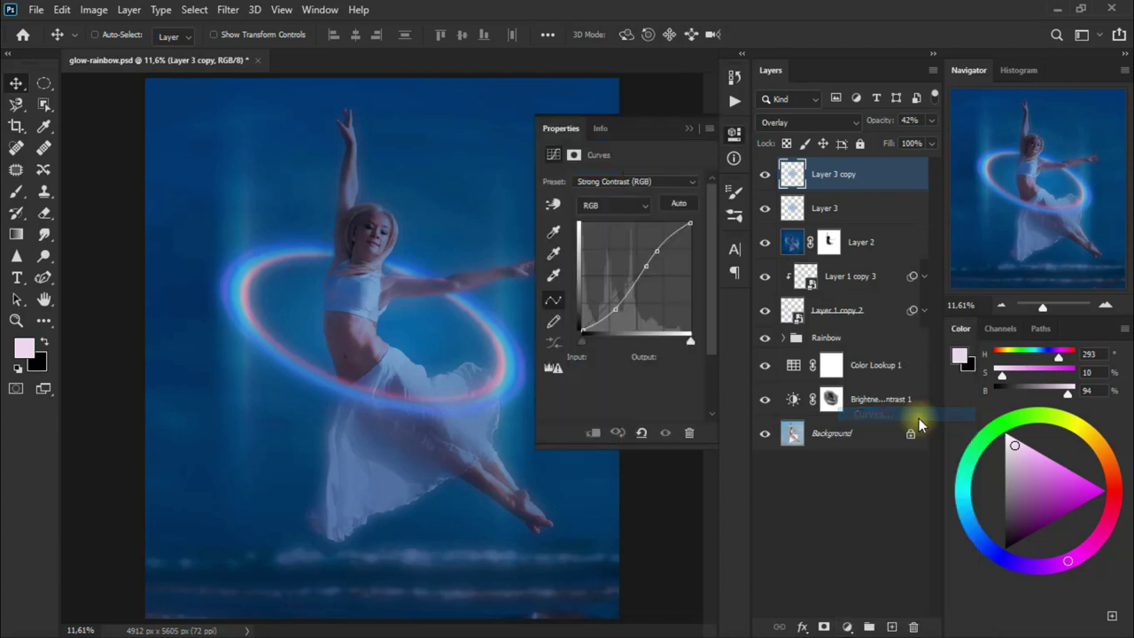
click(648, 180)
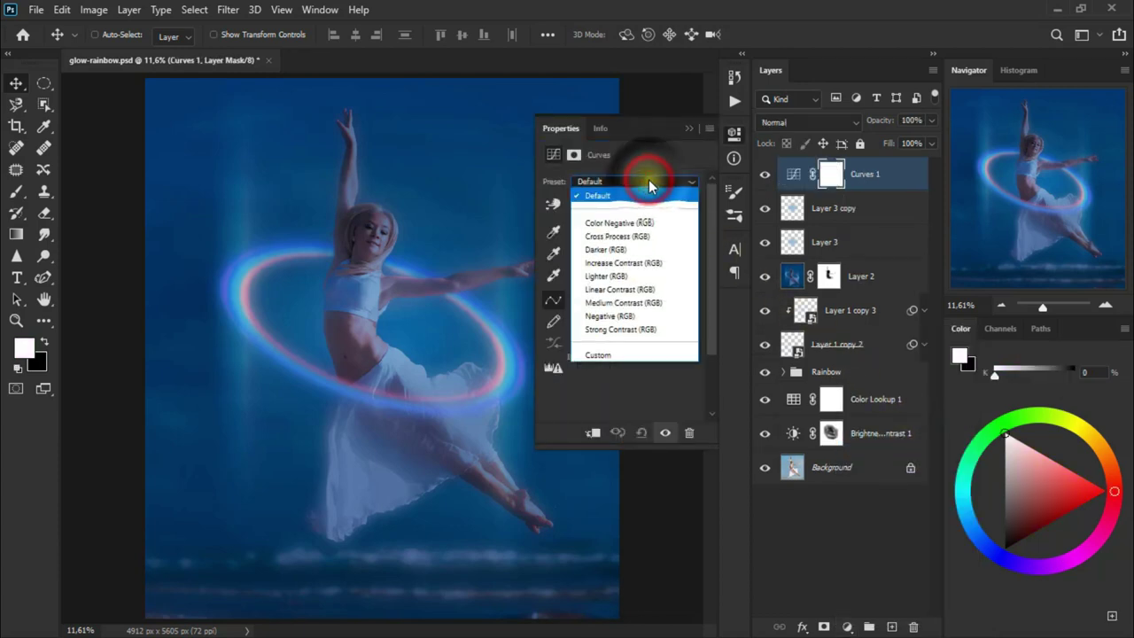
click(672, 329)
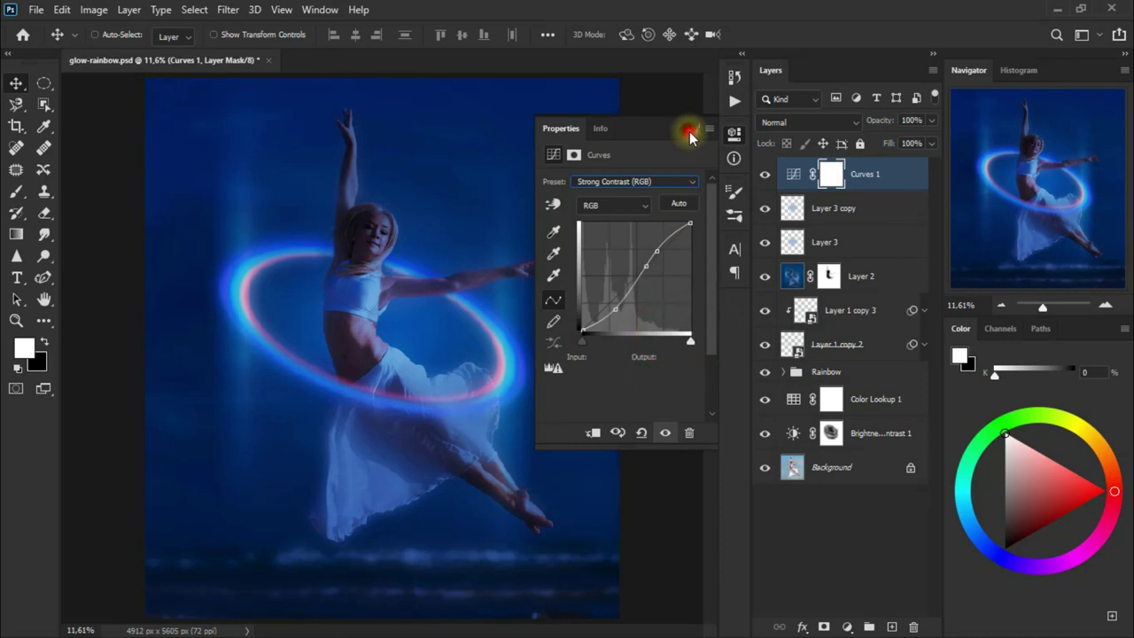
click(690, 130)
Set Curves 1 to Lighten blend mode and toggle it to compare.
click(803, 123)
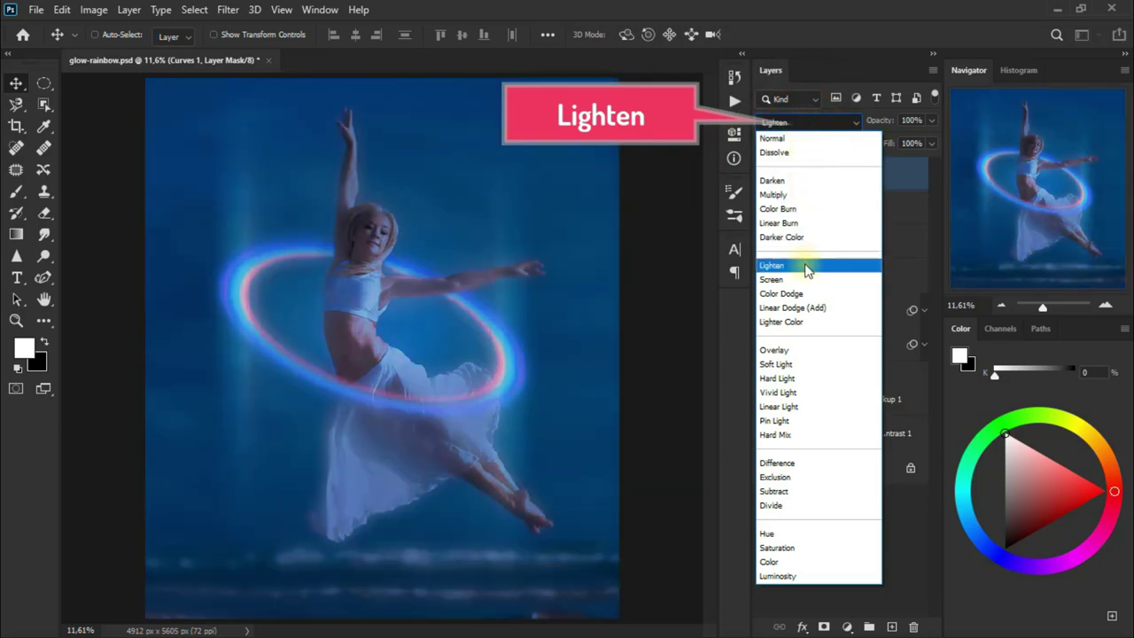
click(804, 266)
click(769, 176)
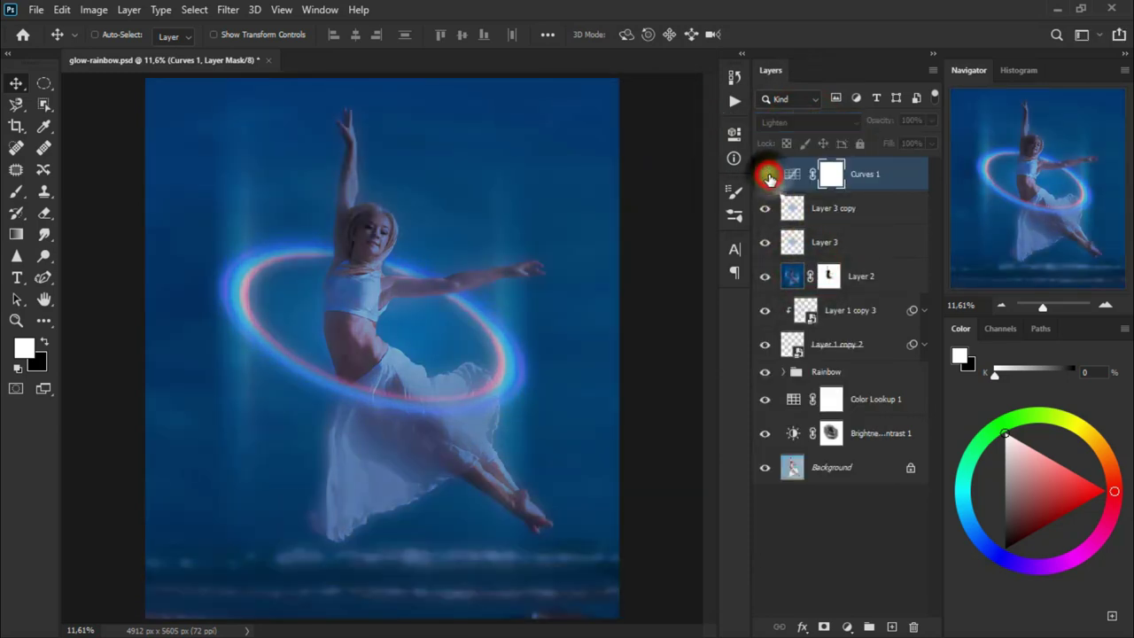
click(767, 175)
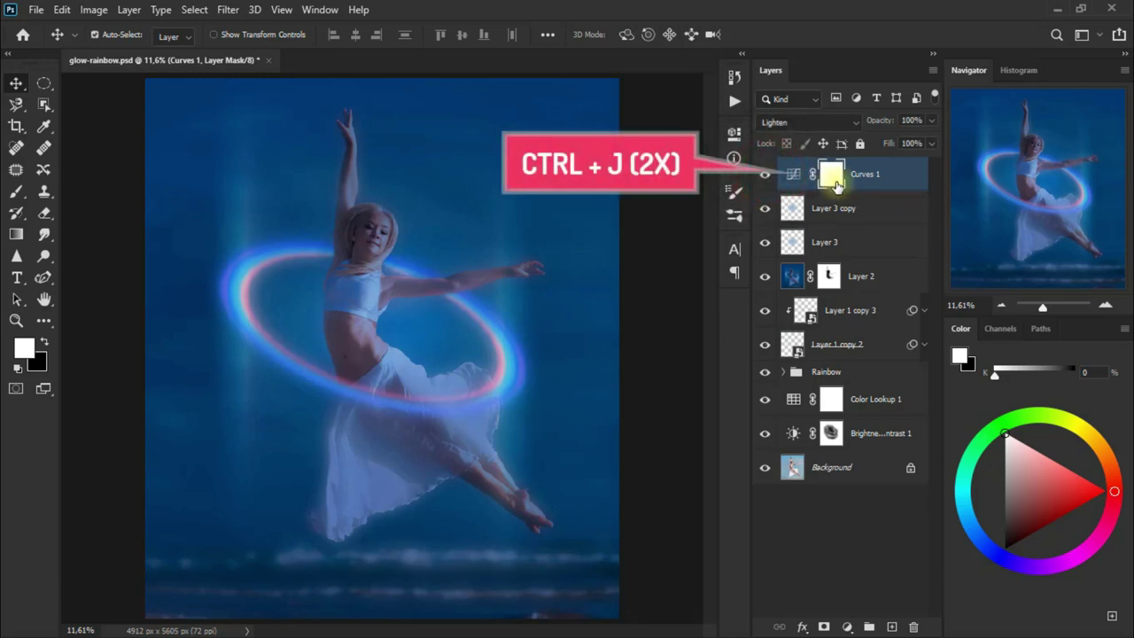
Duplicate the Curves layer twice, comparing the image with the top copies hidden.
key(ctrl+j)
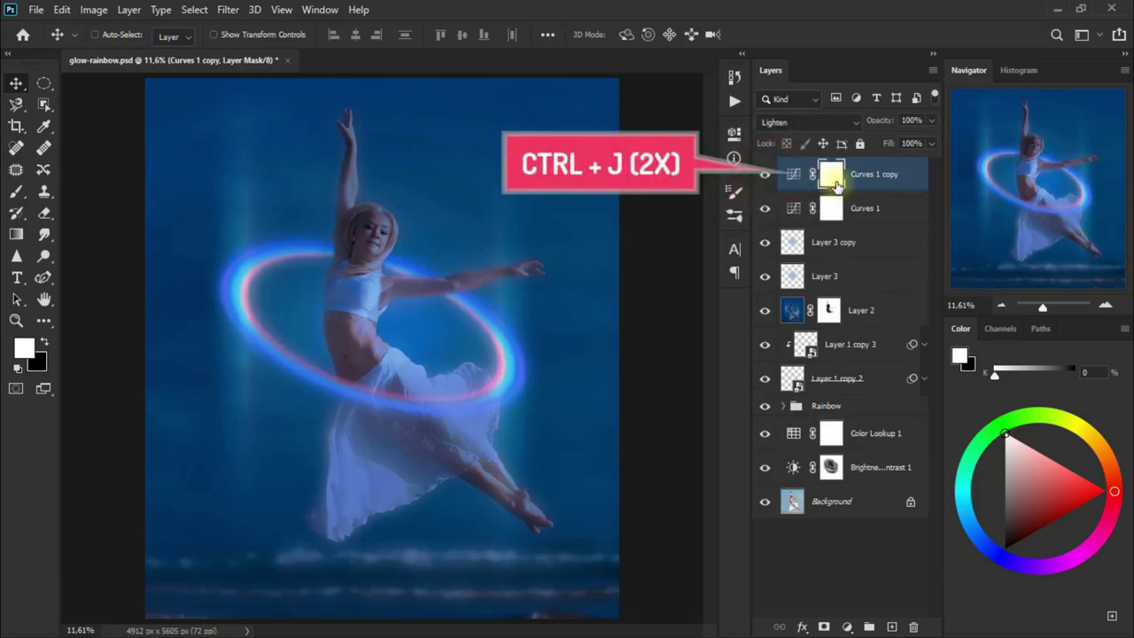
key(ctrl+j)
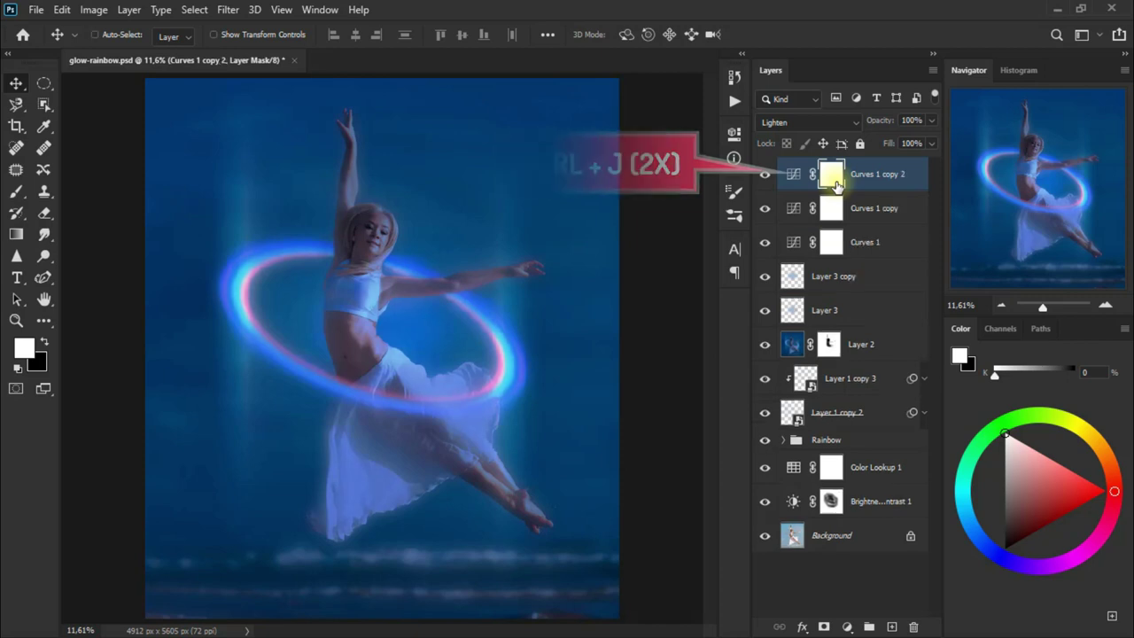
click(764, 175)
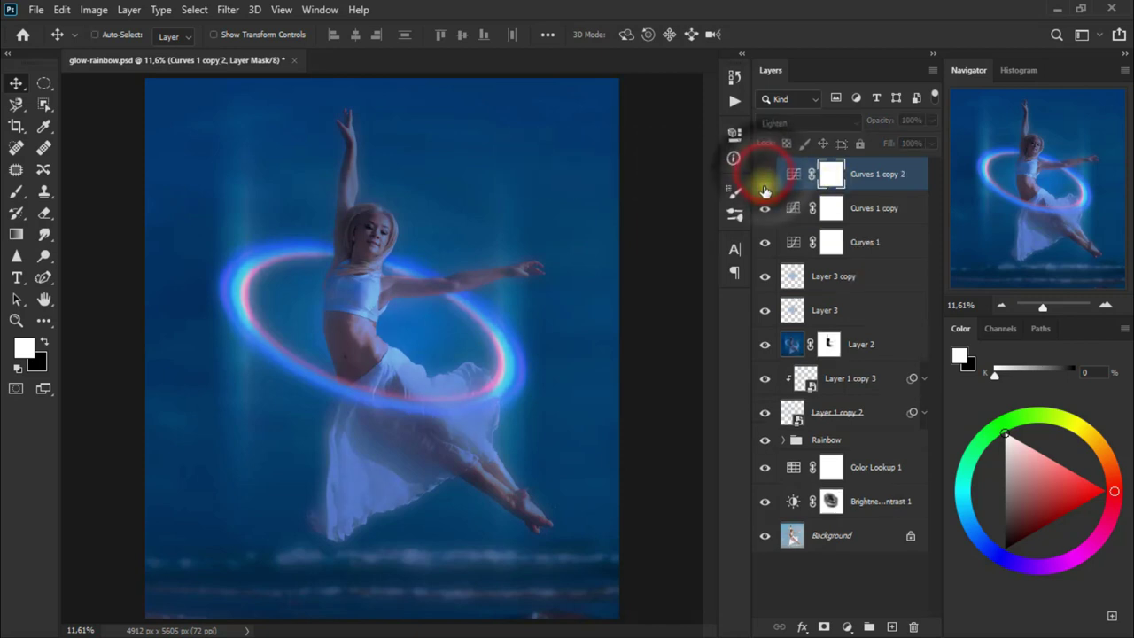
click(765, 209)
click(766, 174)
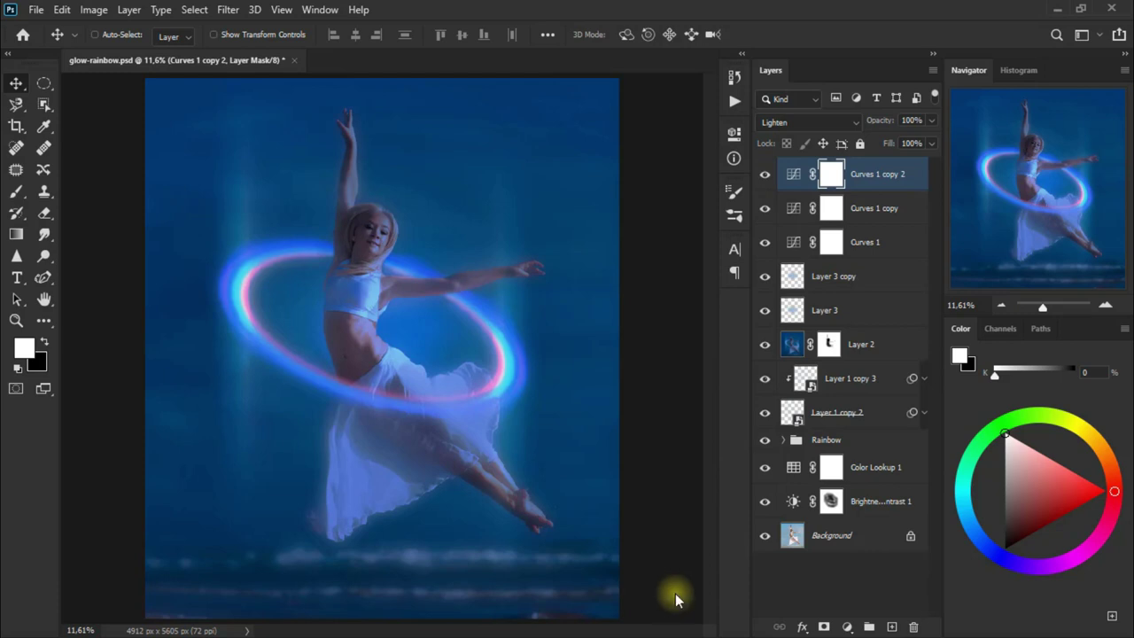
click(849, 626)
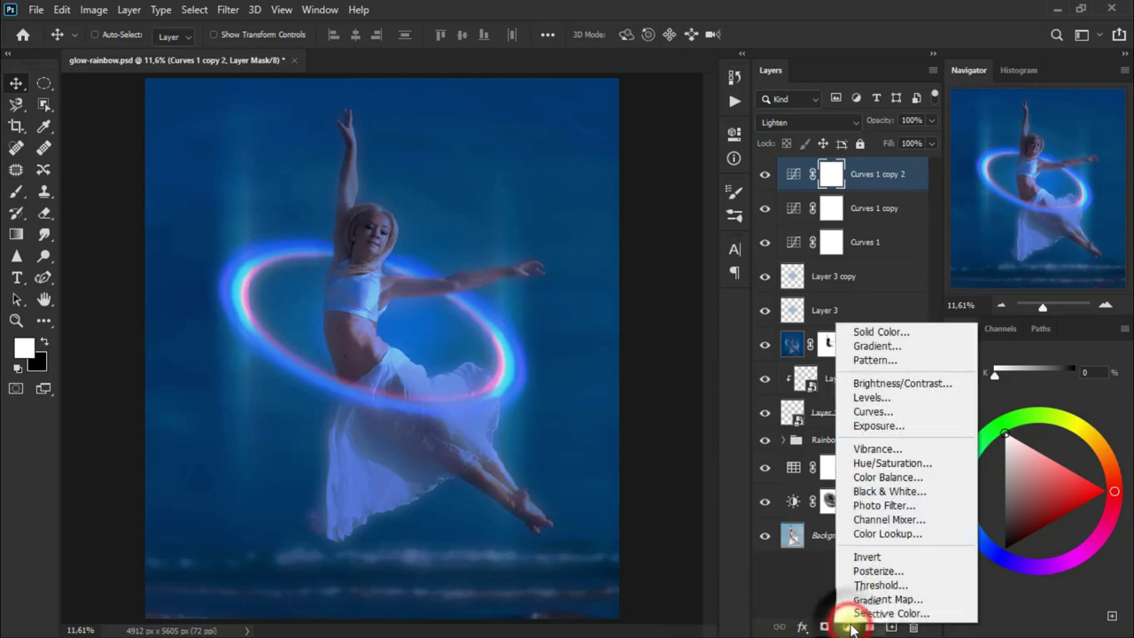
Add a Color Lookup adjustment using the filmstock_50.3dl 3DLUT file.
click(962, 536)
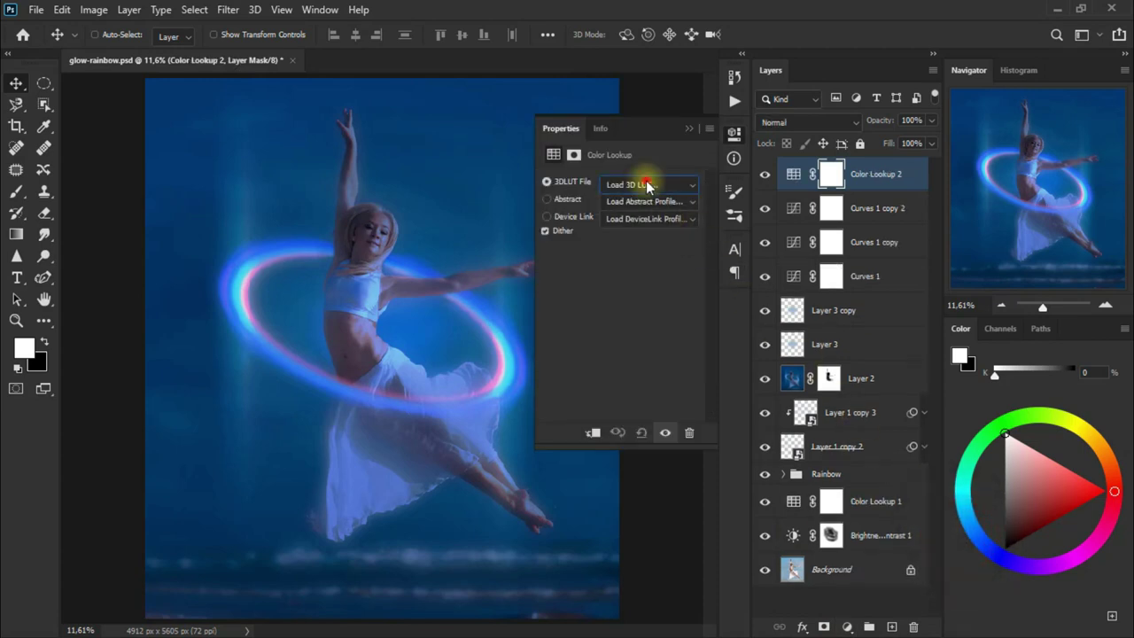
click(647, 185)
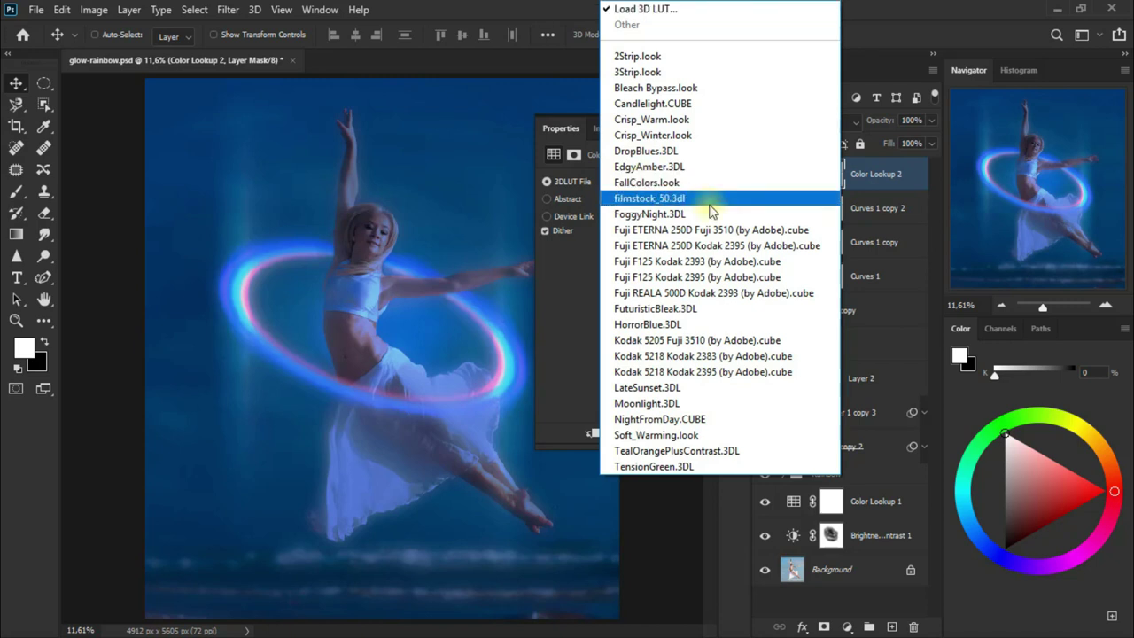
click(710, 202)
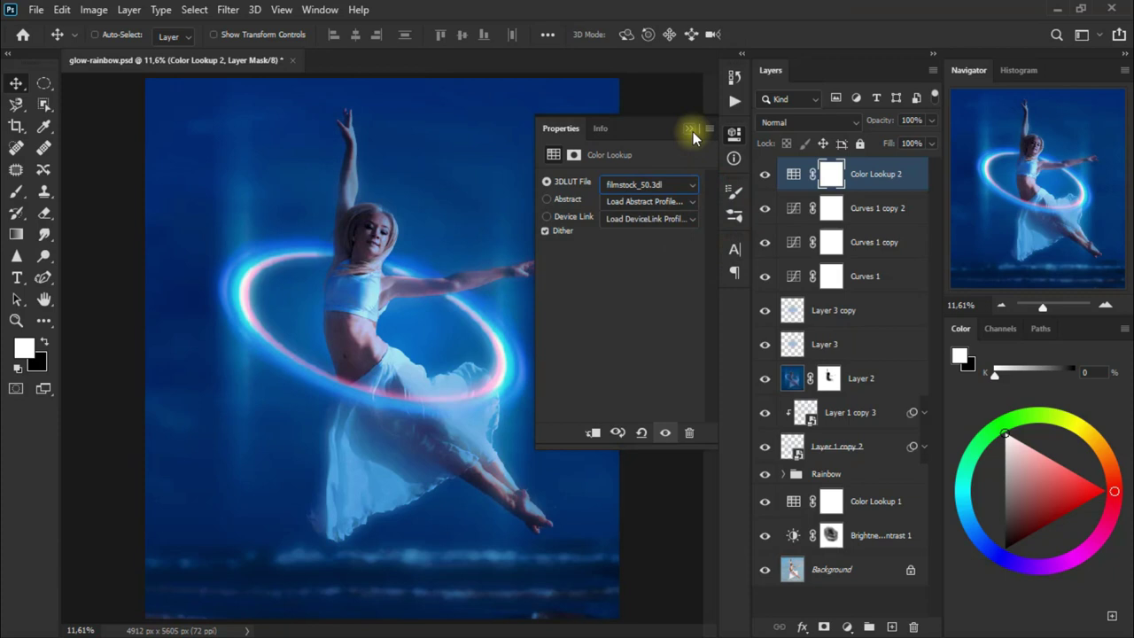
click(691, 130)
Lower Color Lookup 2 to 54% opacity, compare it, and add a new empty layer.
click(931, 121)
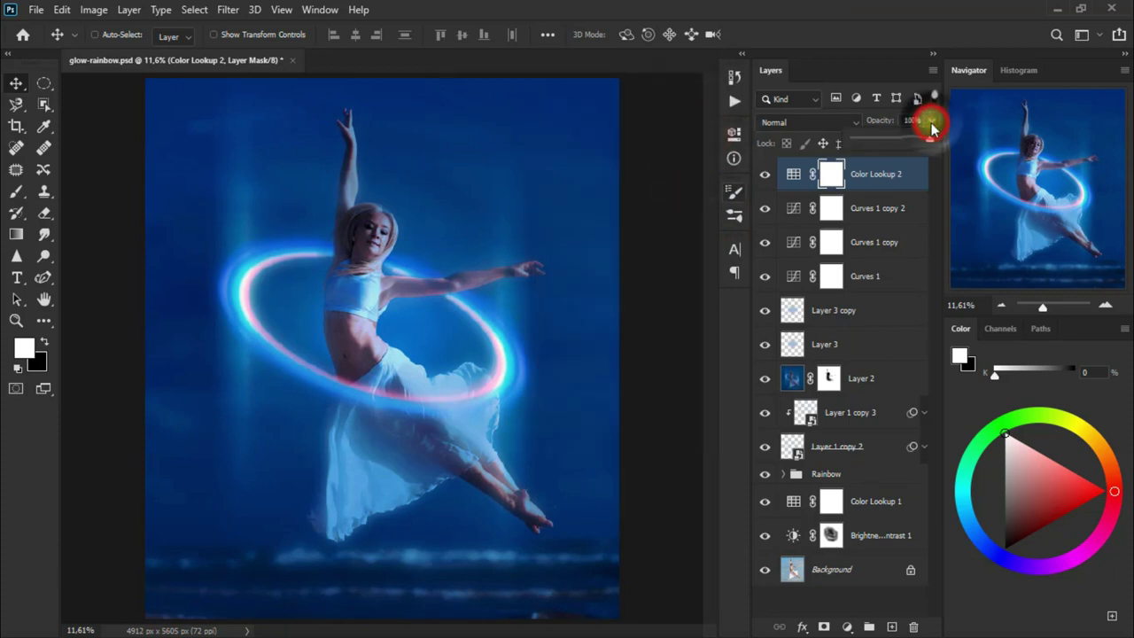
drag(915, 143, 893, 137)
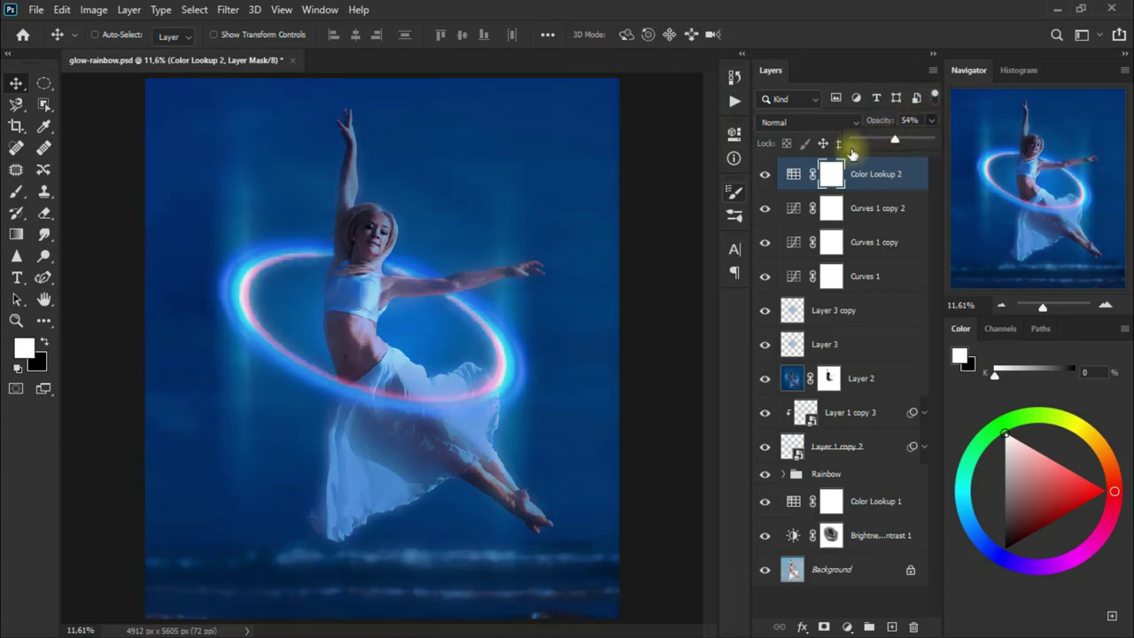
click(759, 180)
click(759, 180)
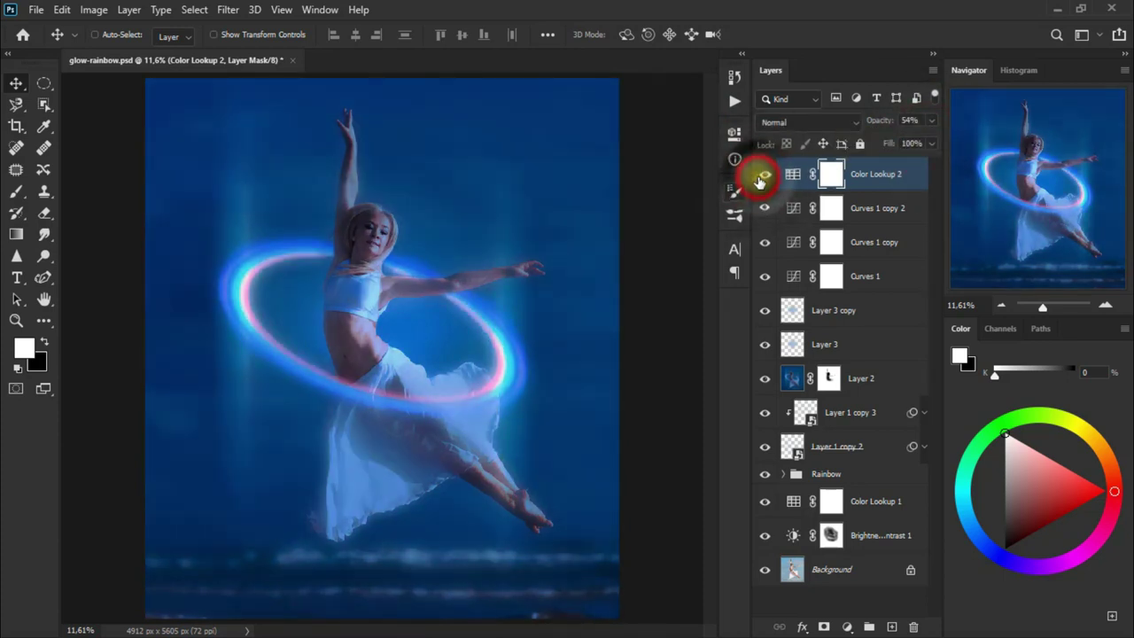
click(759, 179)
click(759, 179)
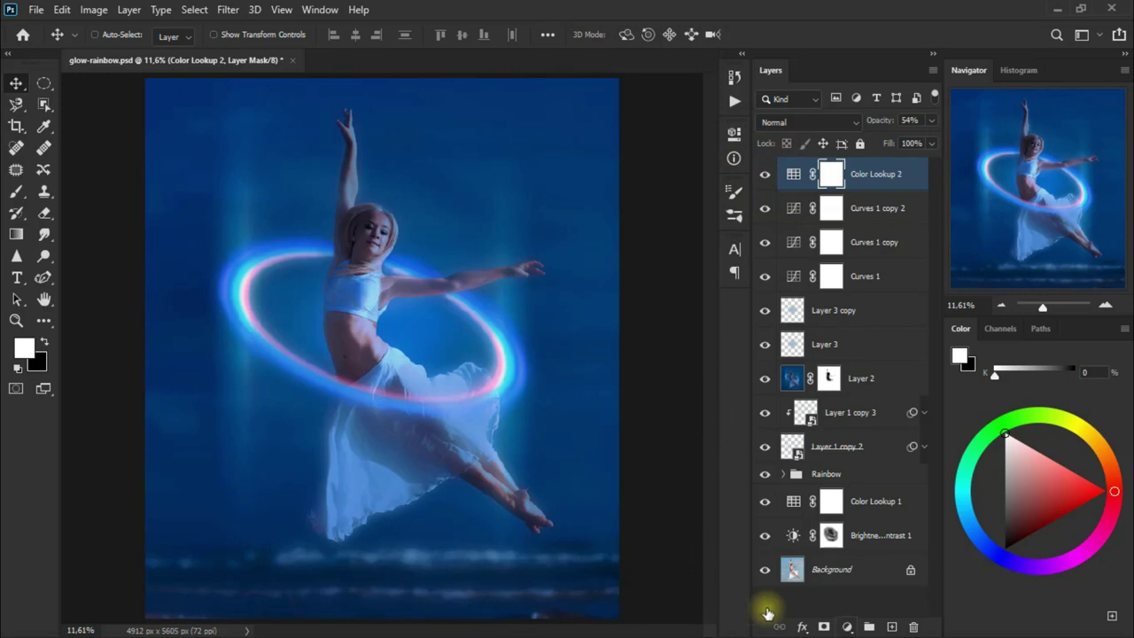
click(890, 627)
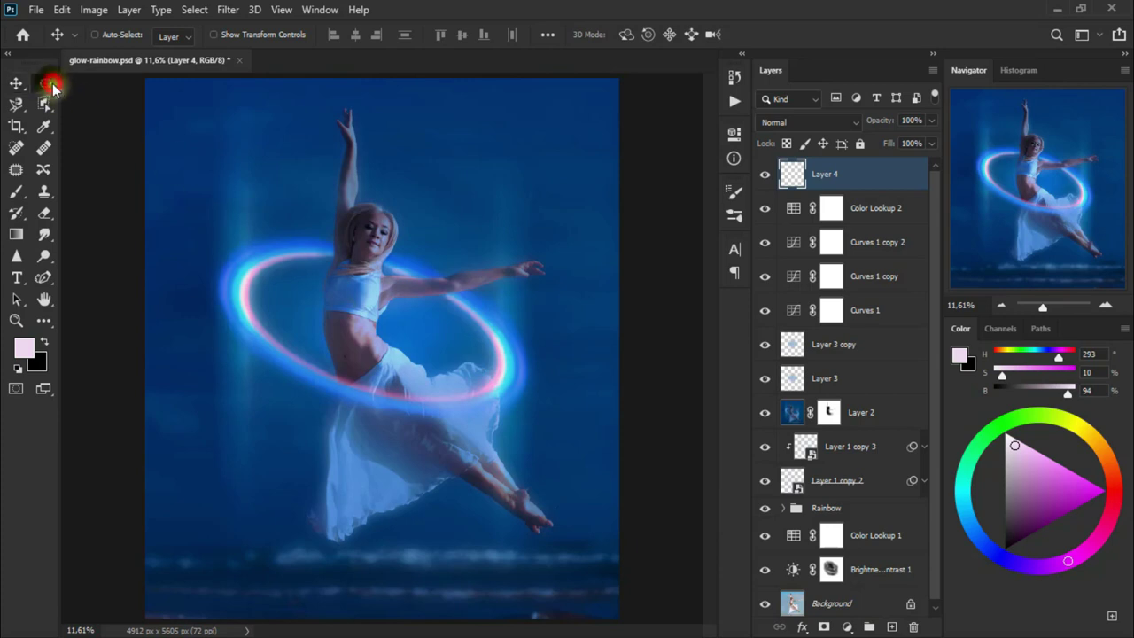
Select a large ellipse over the photo and invert the selection to the outer edges.
drag(50, 84, 155, 102)
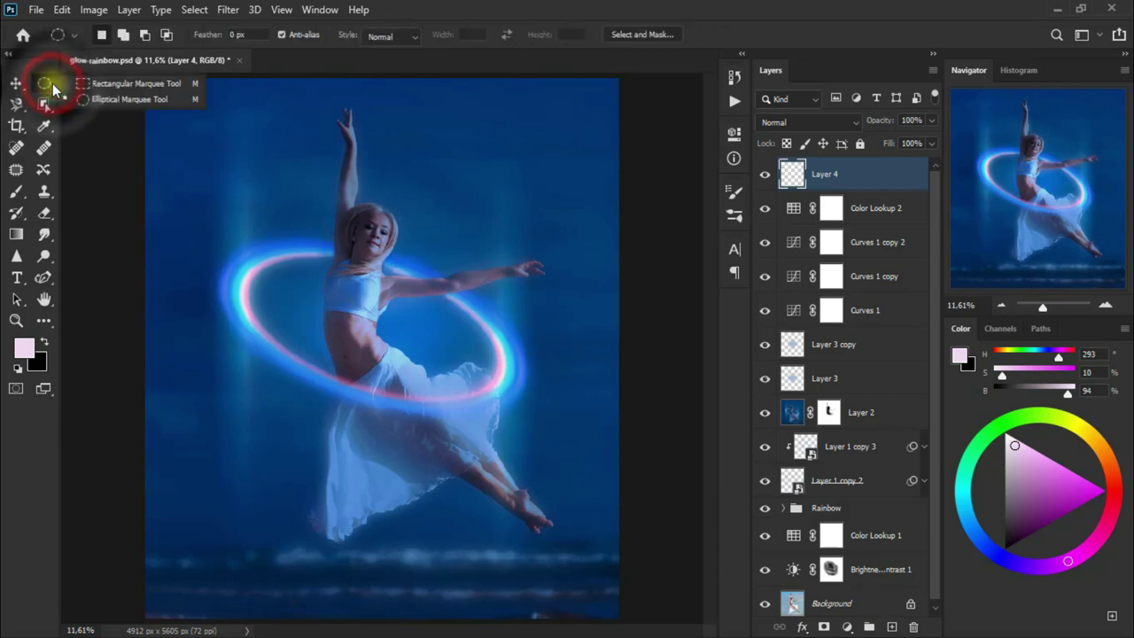
click(176, 99)
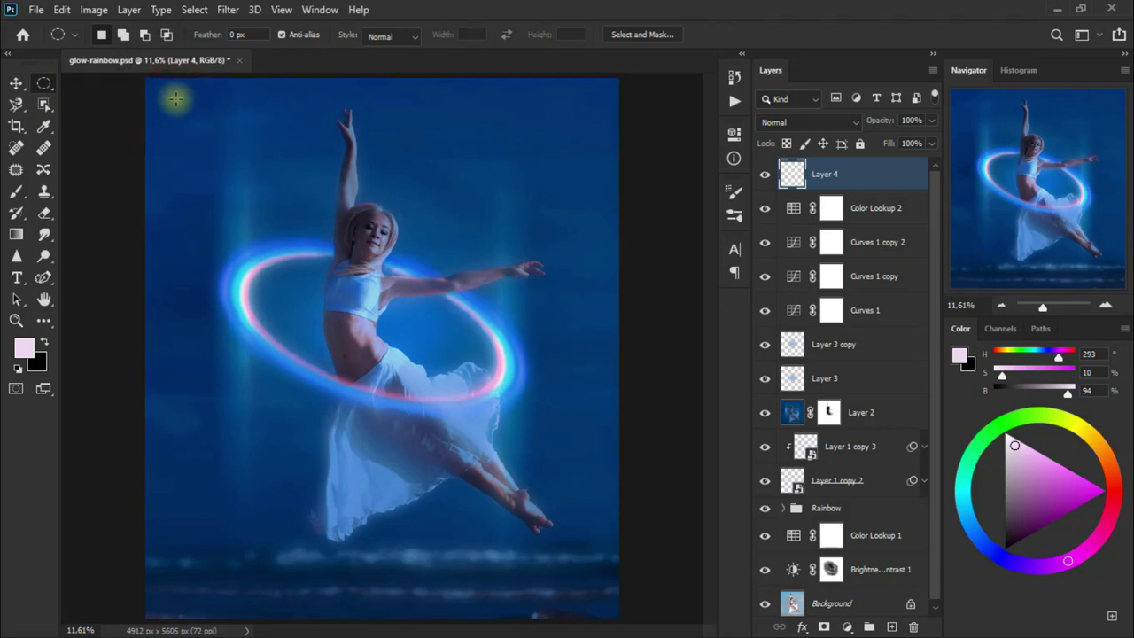
drag(148, 79, 613, 611)
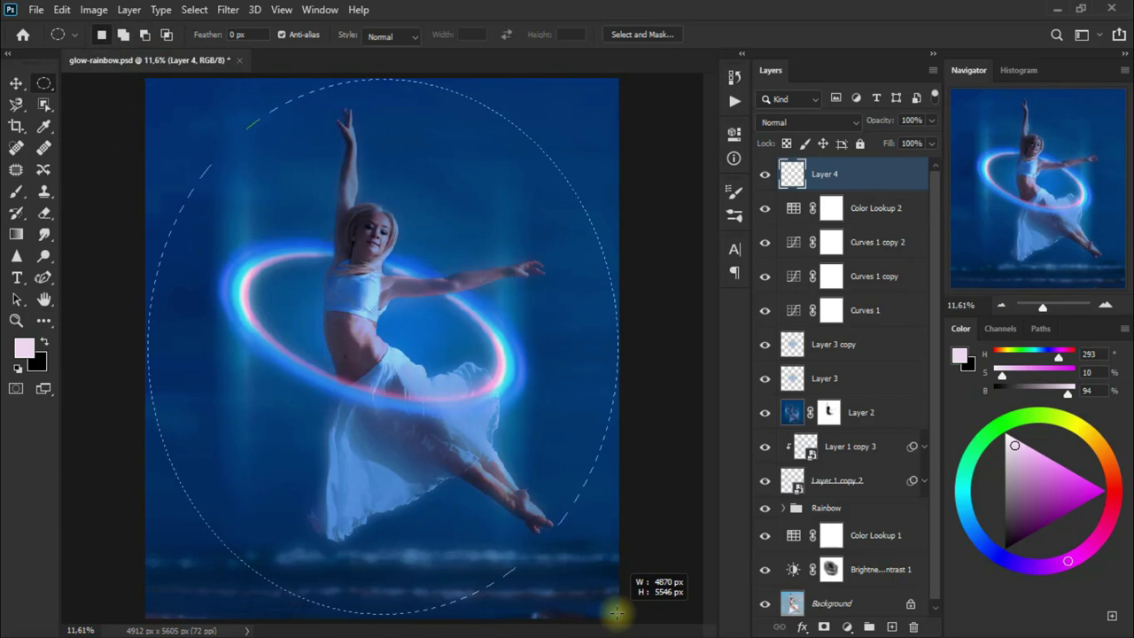
click(194, 9)
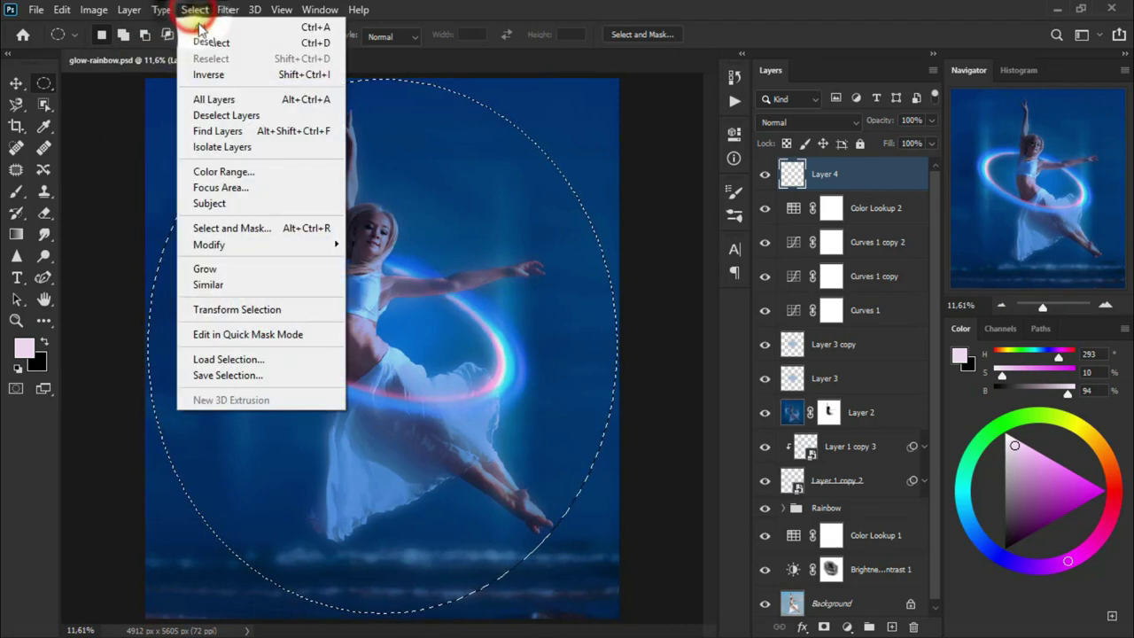
click(219, 76)
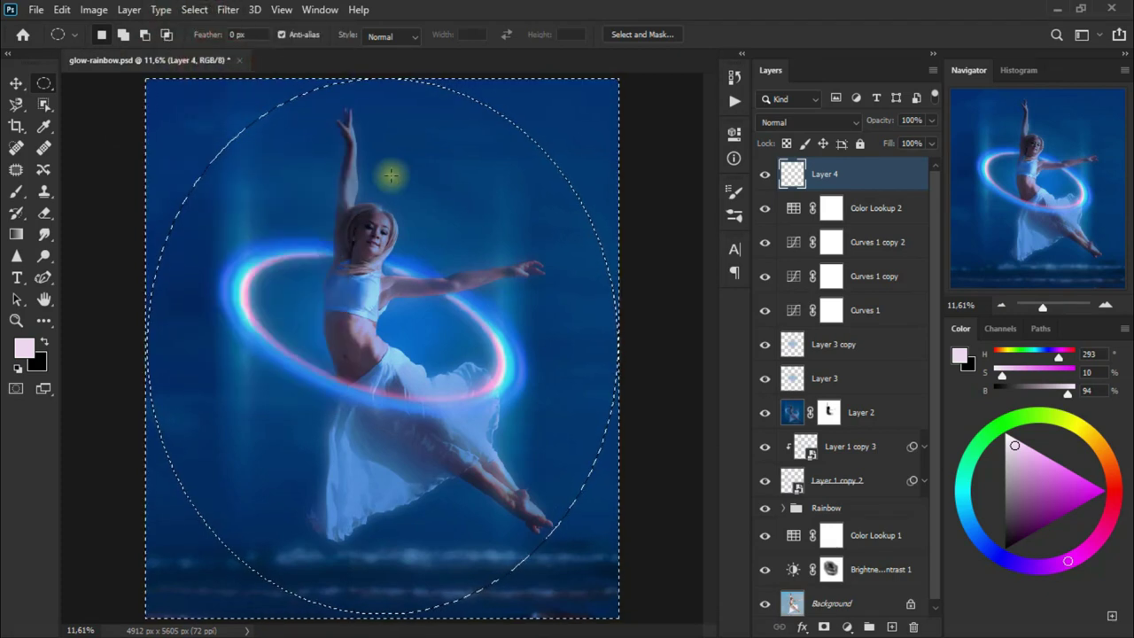
Fill the inverted selection on Layer 4 with black, then deselect.
key(shift+F5)
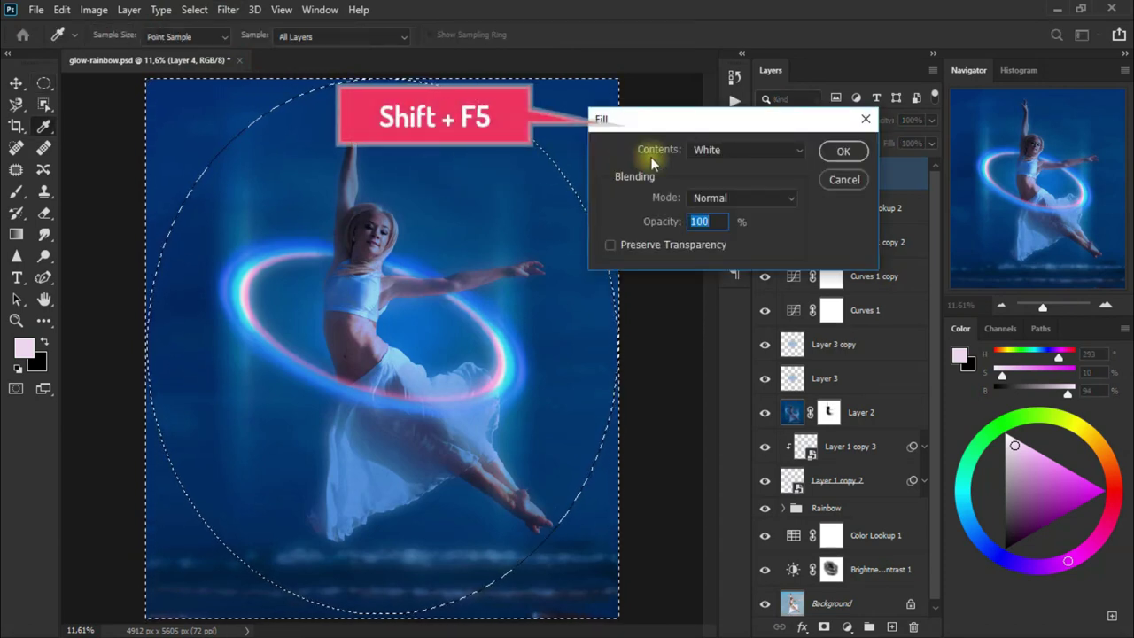
click(741, 151)
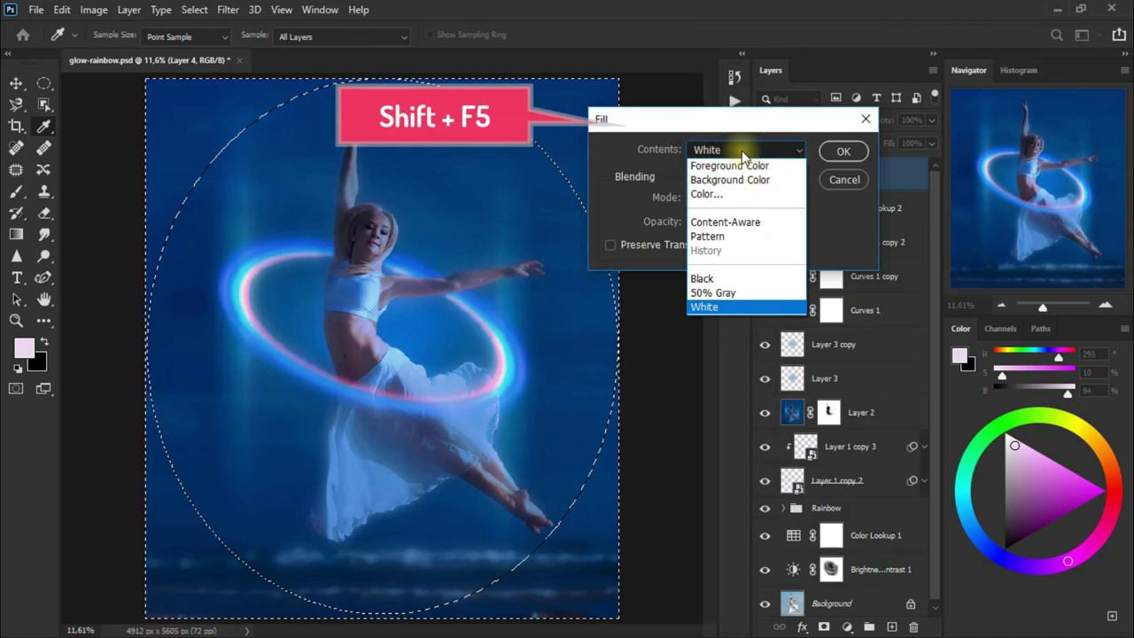
click(767, 282)
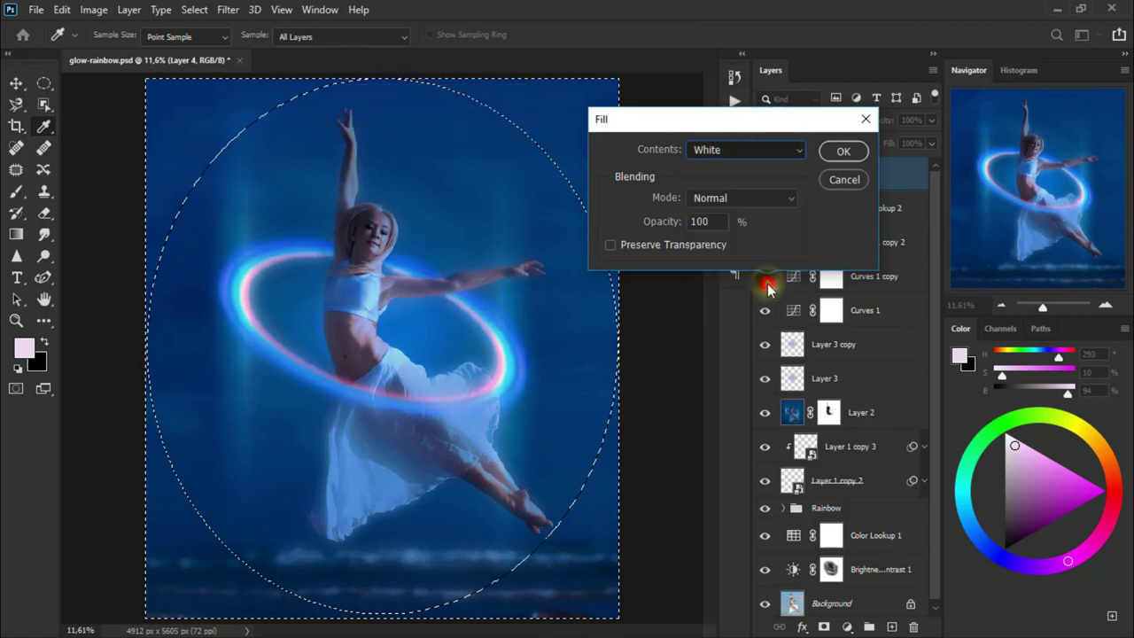
click(846, 154)
key(m)
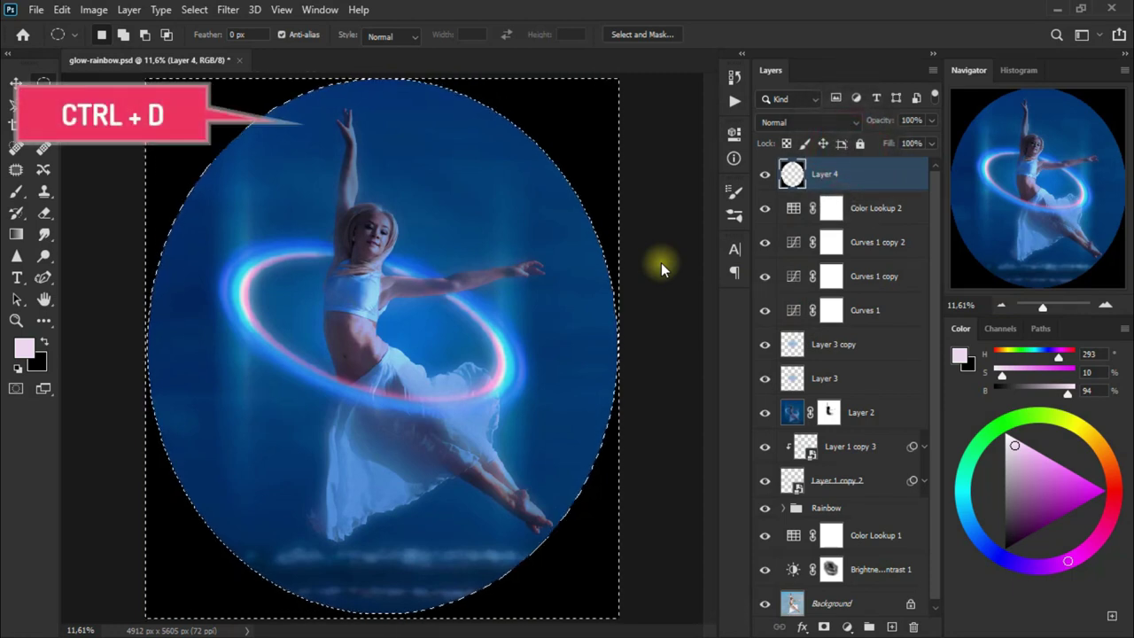
key(ctrl+d)
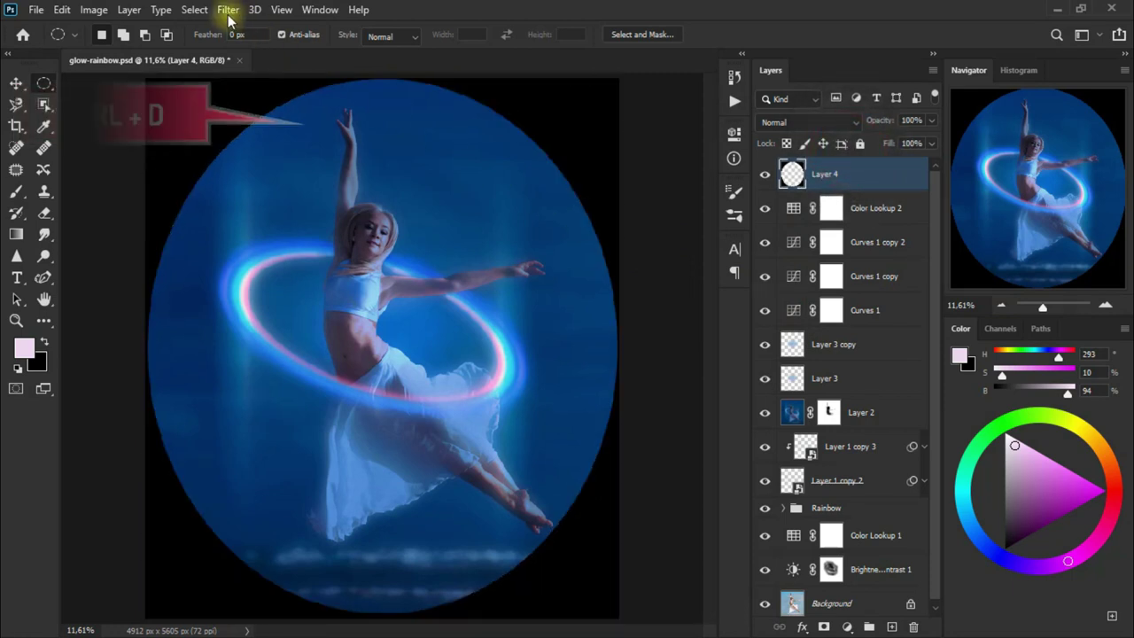
Apply a 1000 px Gaussian Blur to Layer 4's black frame and toggle it to compare.
click(228, 11)
mouse_move(254, 213)
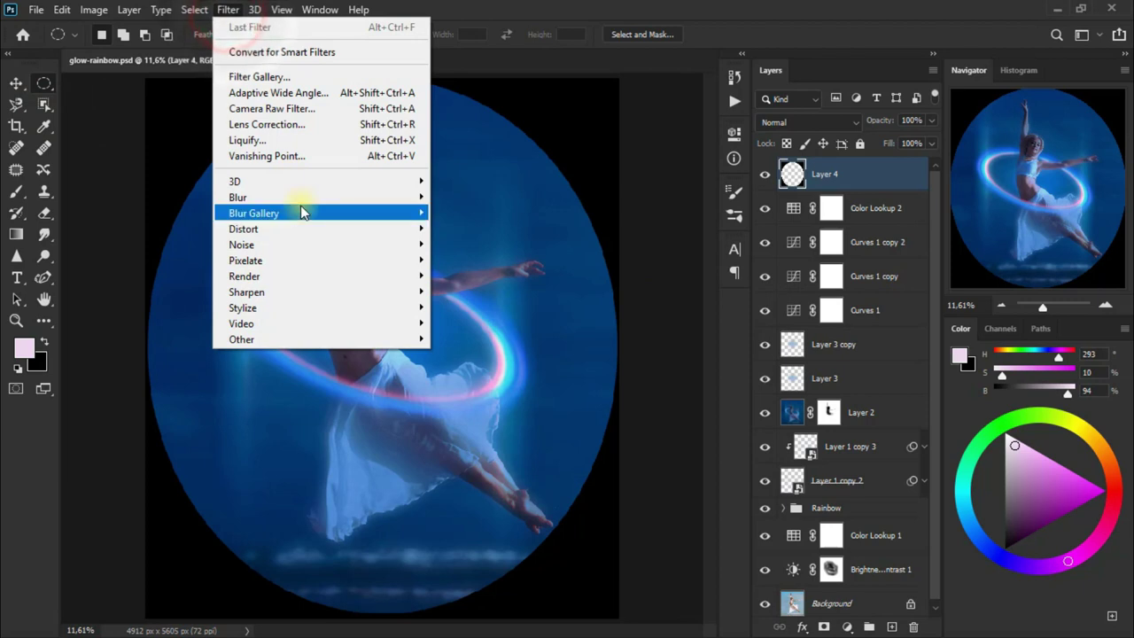
click(470, 260)
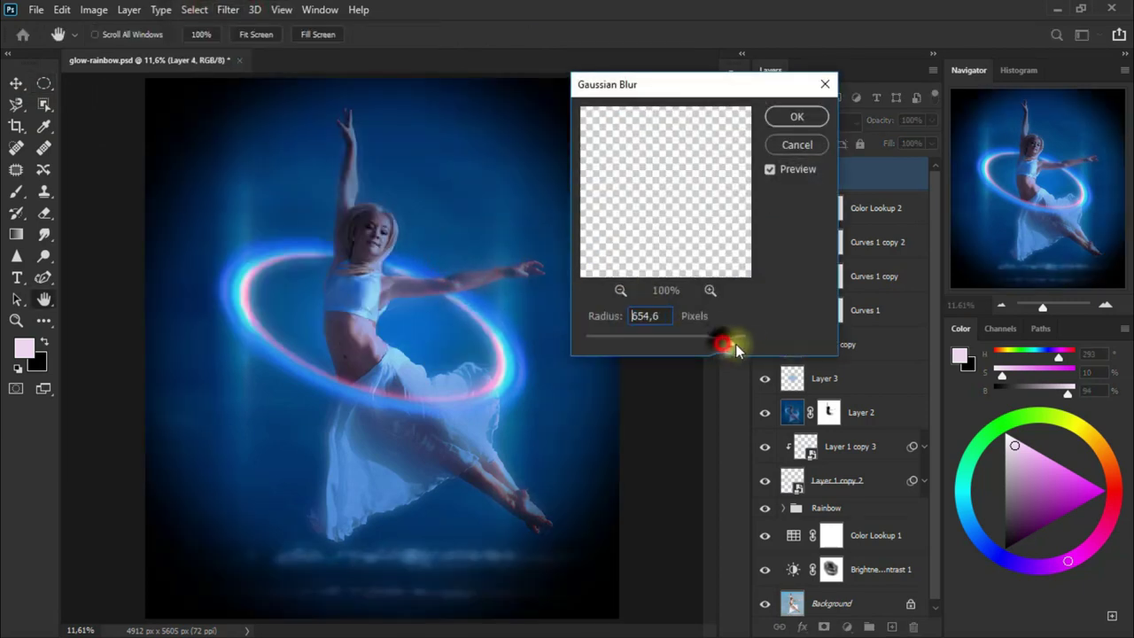
drag(735, 350, 746, 344)
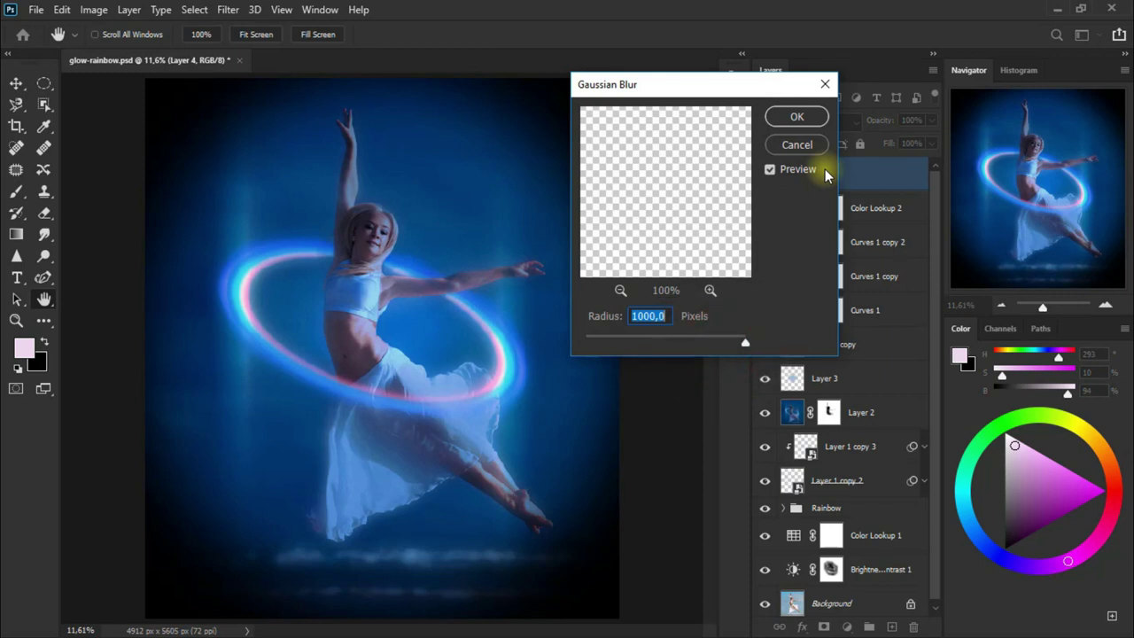
click(797, 121)
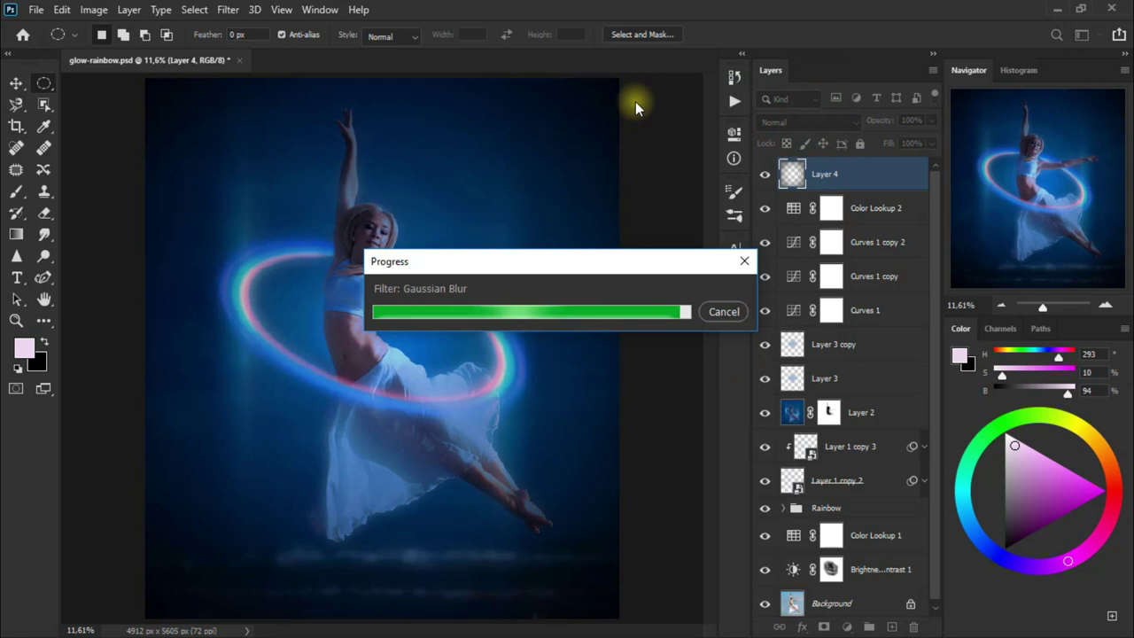
click(765, 174)
click(765, 175)
click(765, 174)
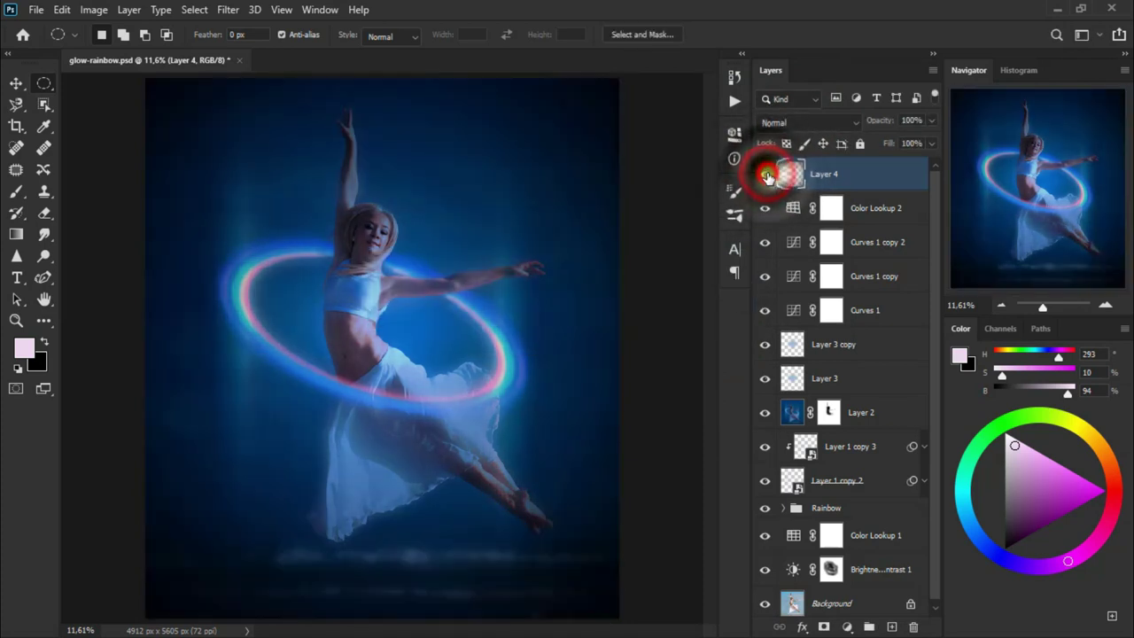
Add a layer mask to Layer 4 and erase the vignette along the rainbow ring.
click(825, 627)
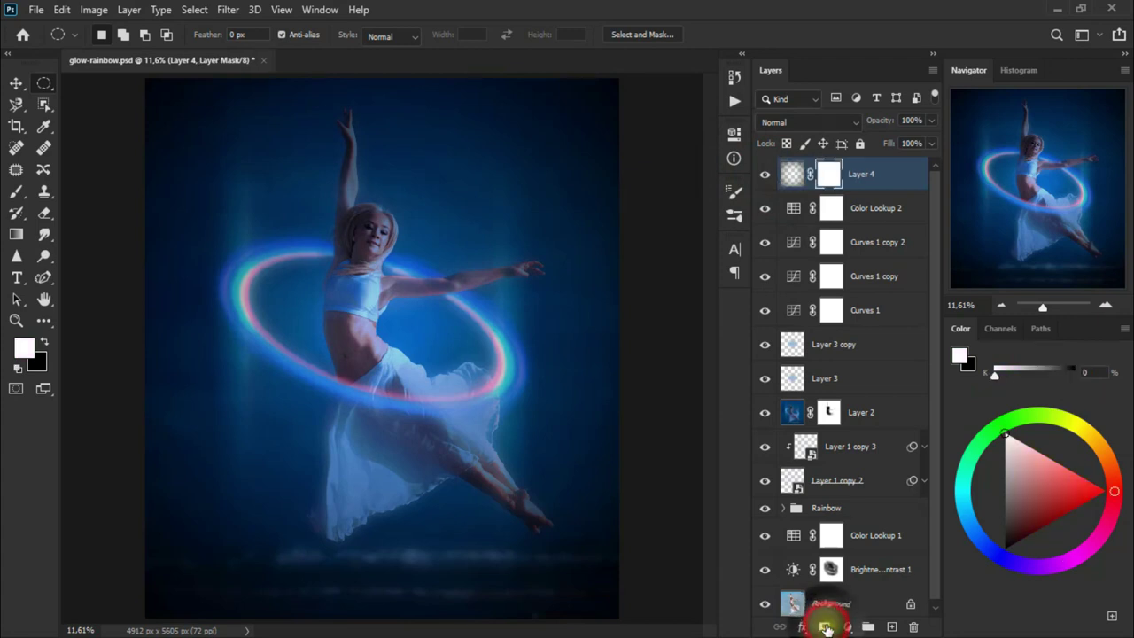
drag(46, 216, 123, 221)
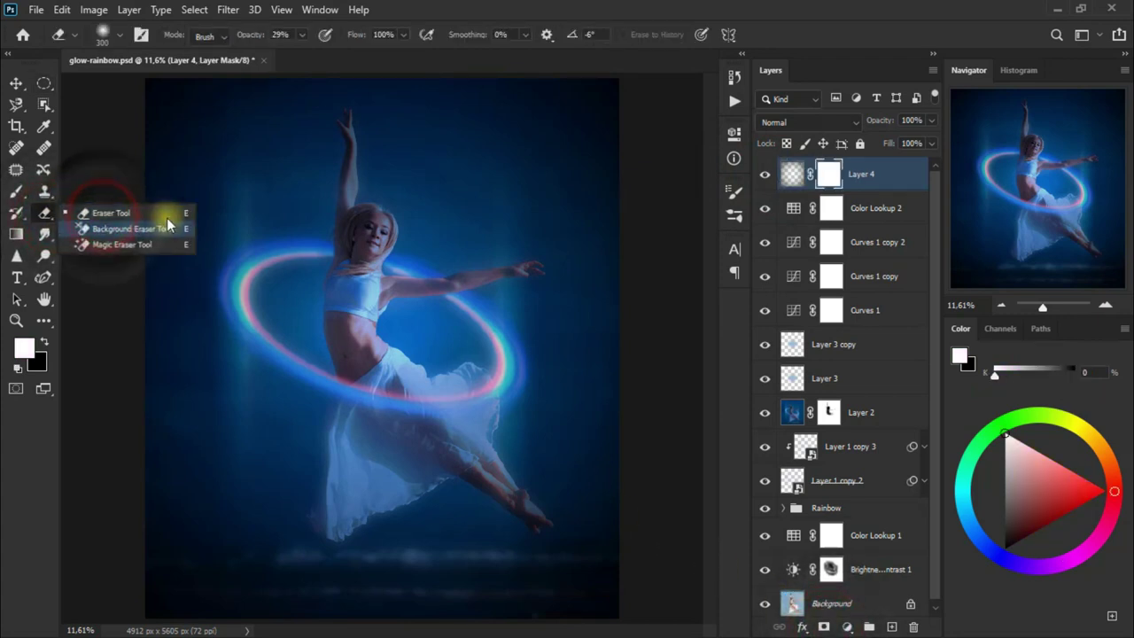
drag(236, 294, 248, 328)
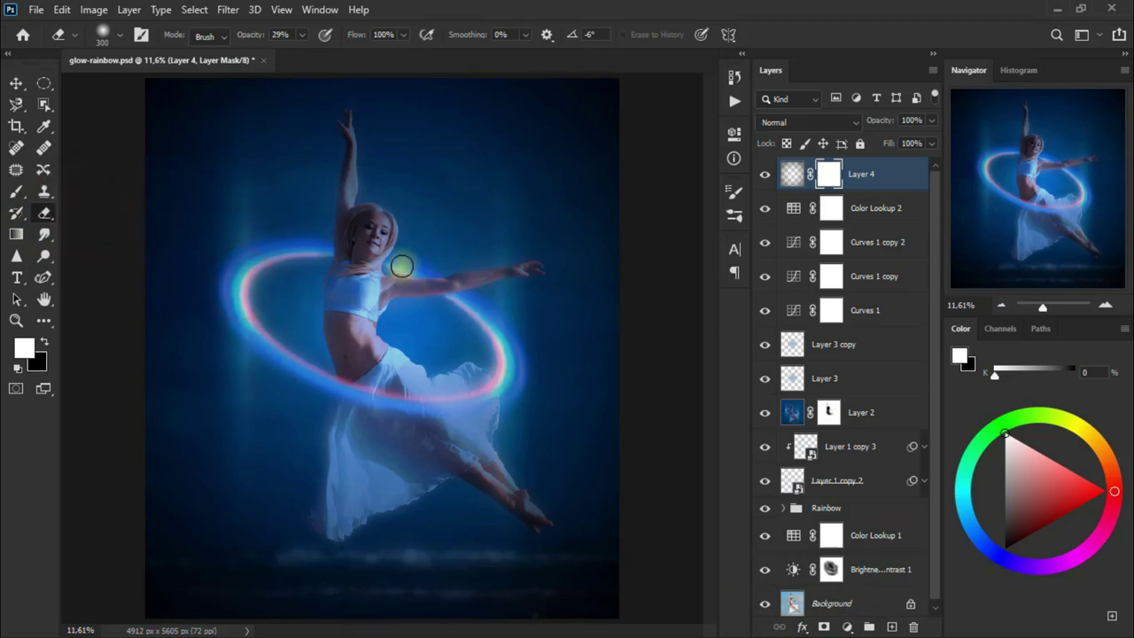
drag(332, 250, 431, 274)
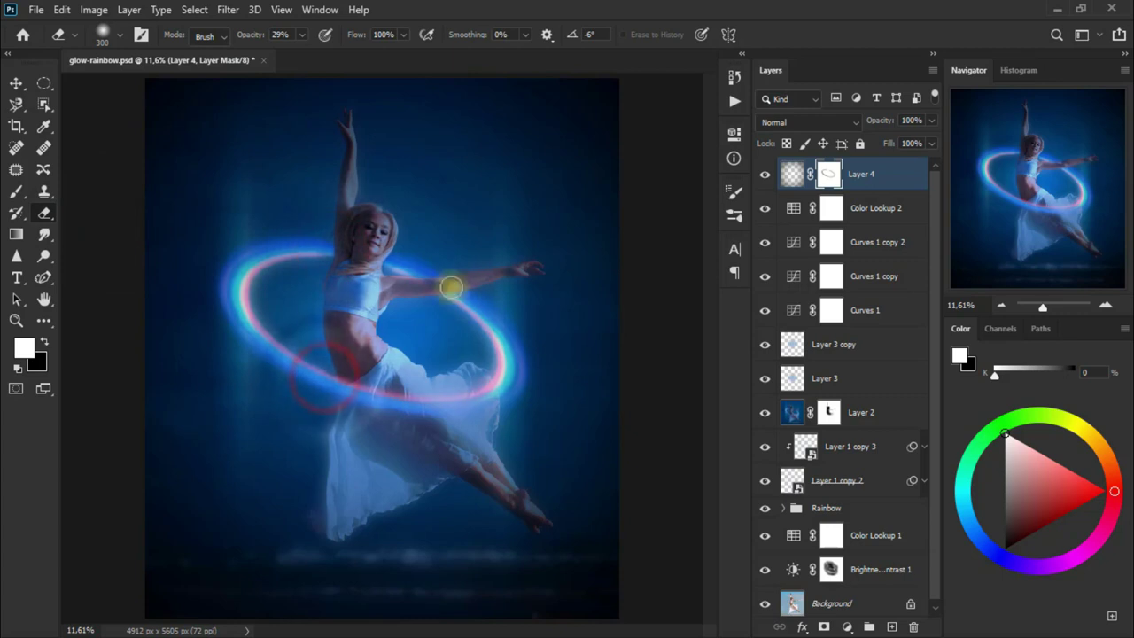
click(764, 174)
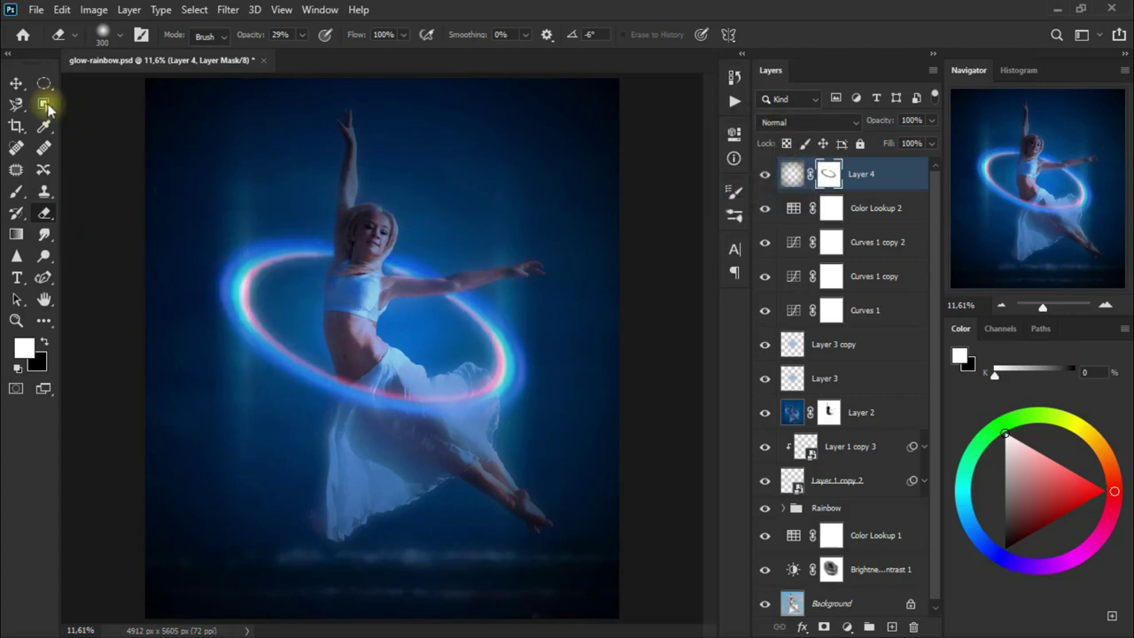
Lower Layer 4's opacity to 50% and compare with the vignette hidden.
click(20, 86)
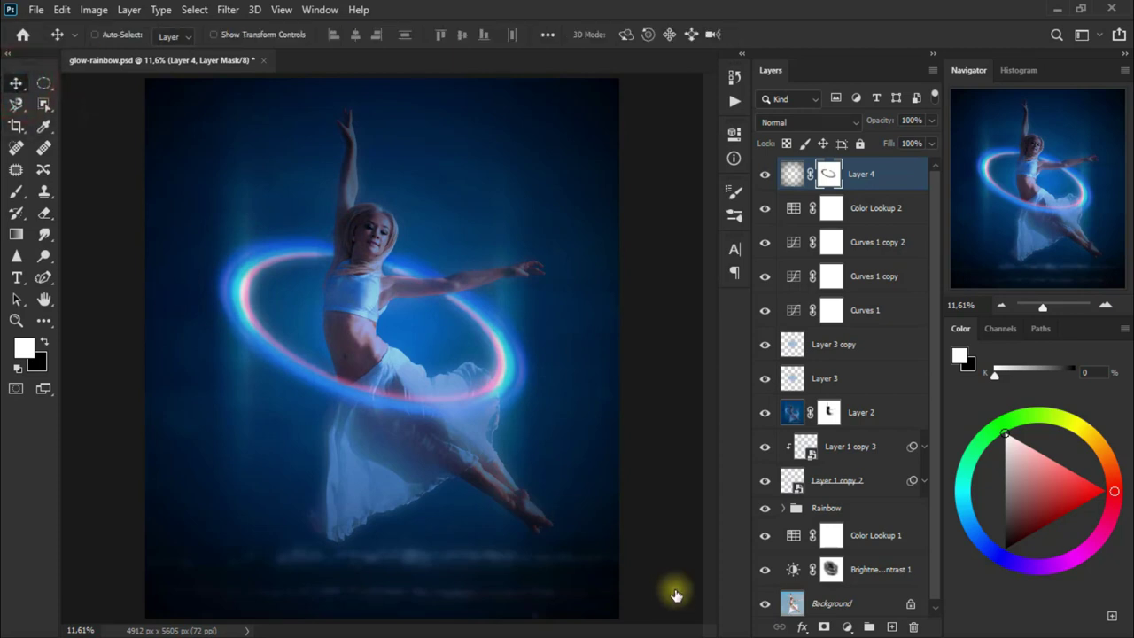
click(930, 122)
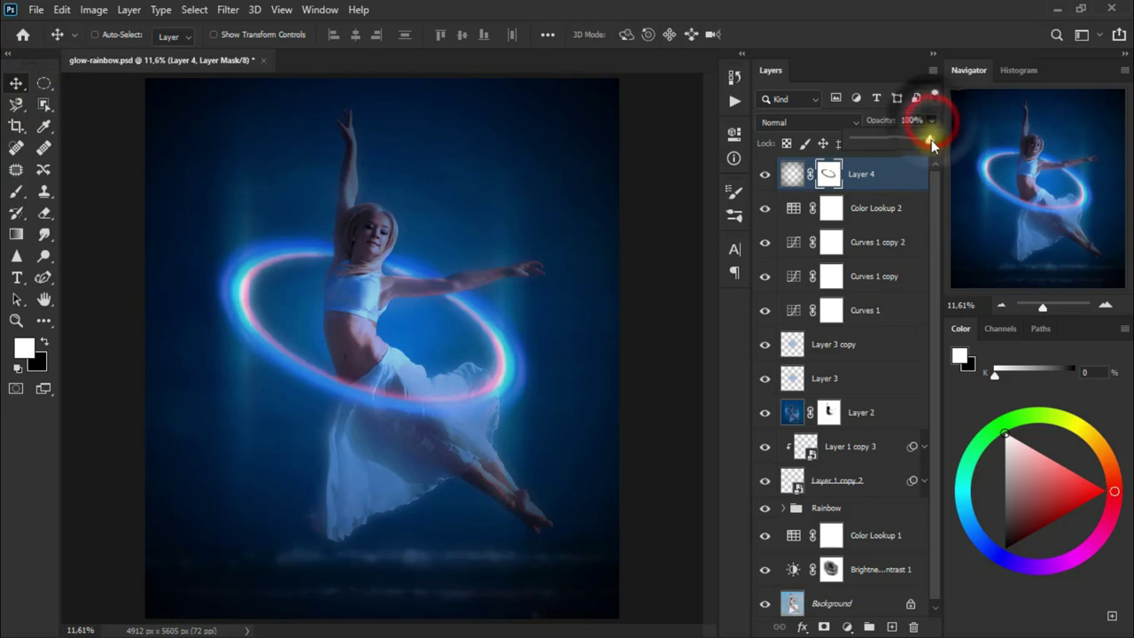
drag(930, 139, 897, 139)
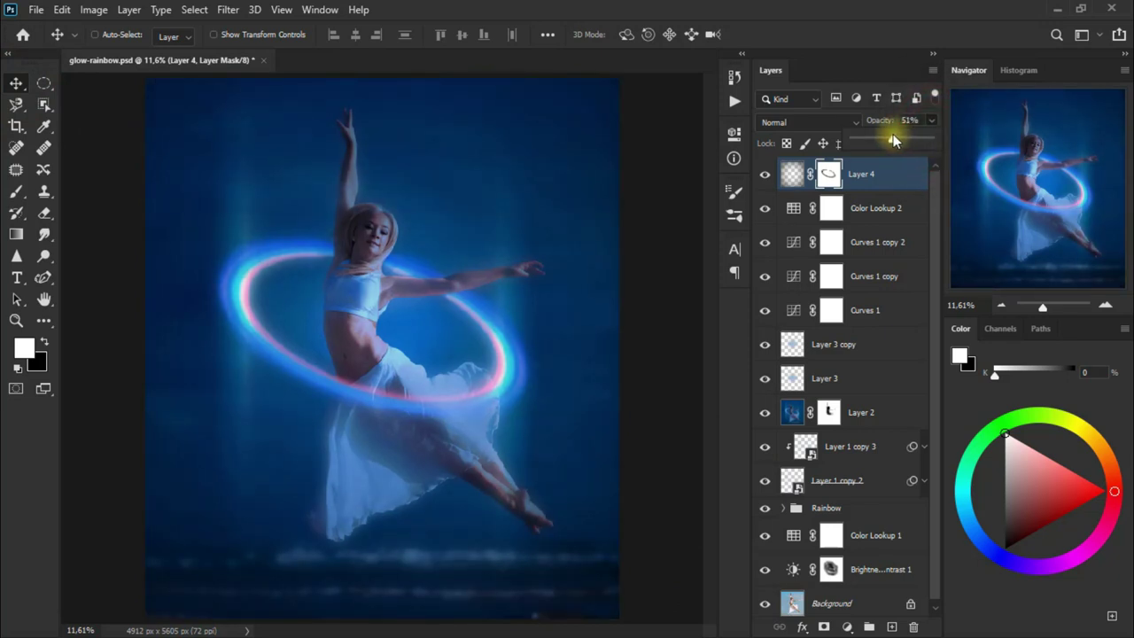
click(765, 174)
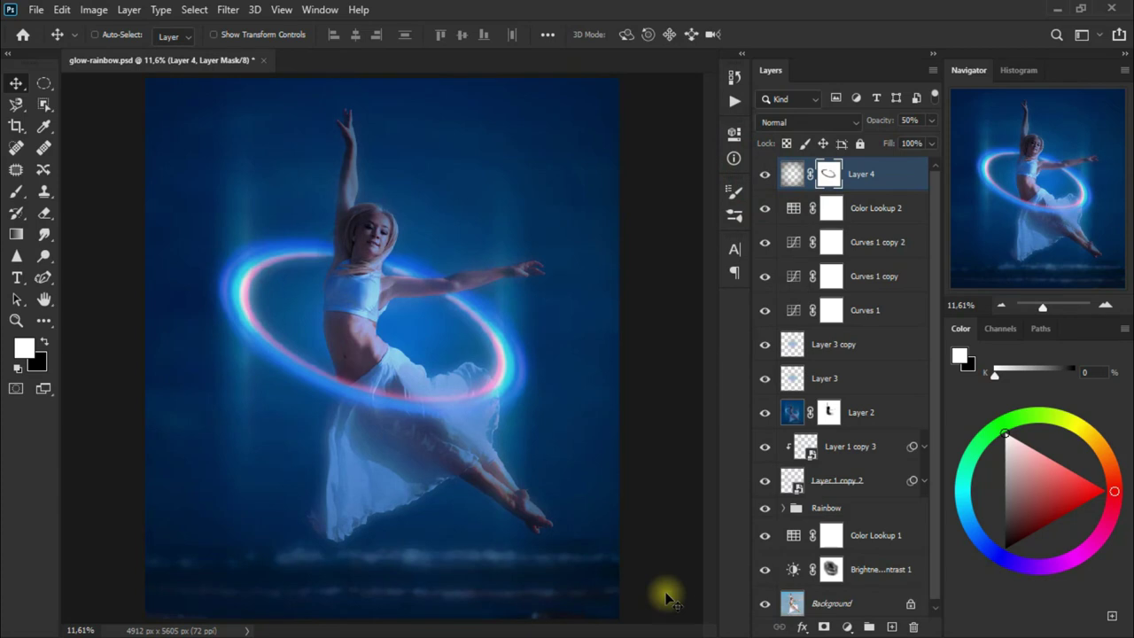
Add a Color Lookup 3 layer with the Kodak 5218 Kodak 2395 (by Adobe) LUT and compare it.
click(848, 627)
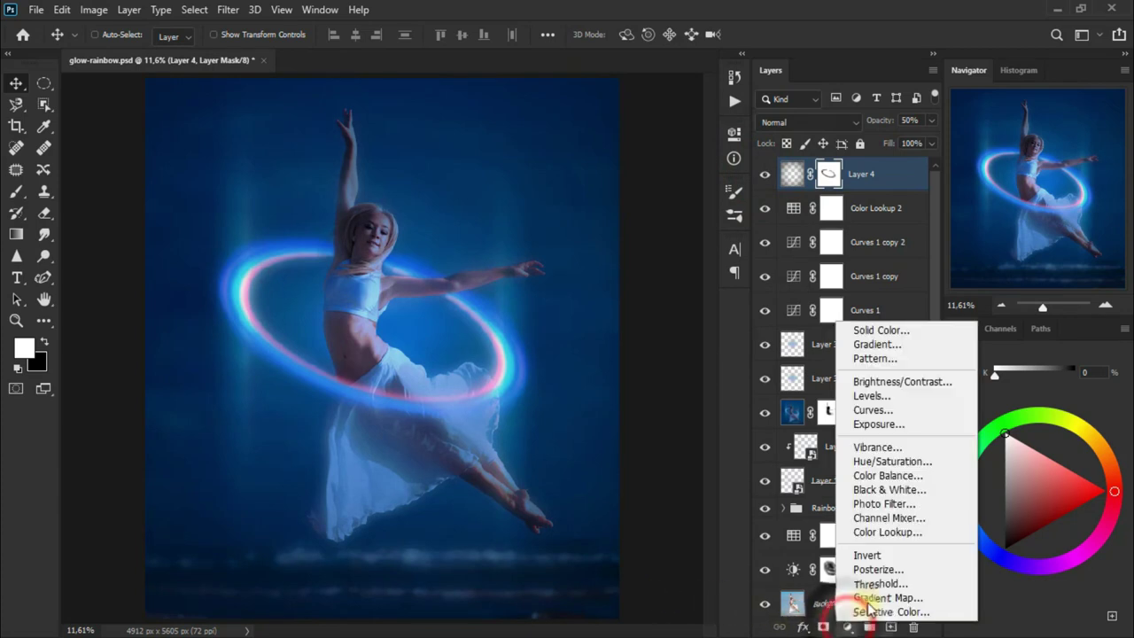
click(928, 536)
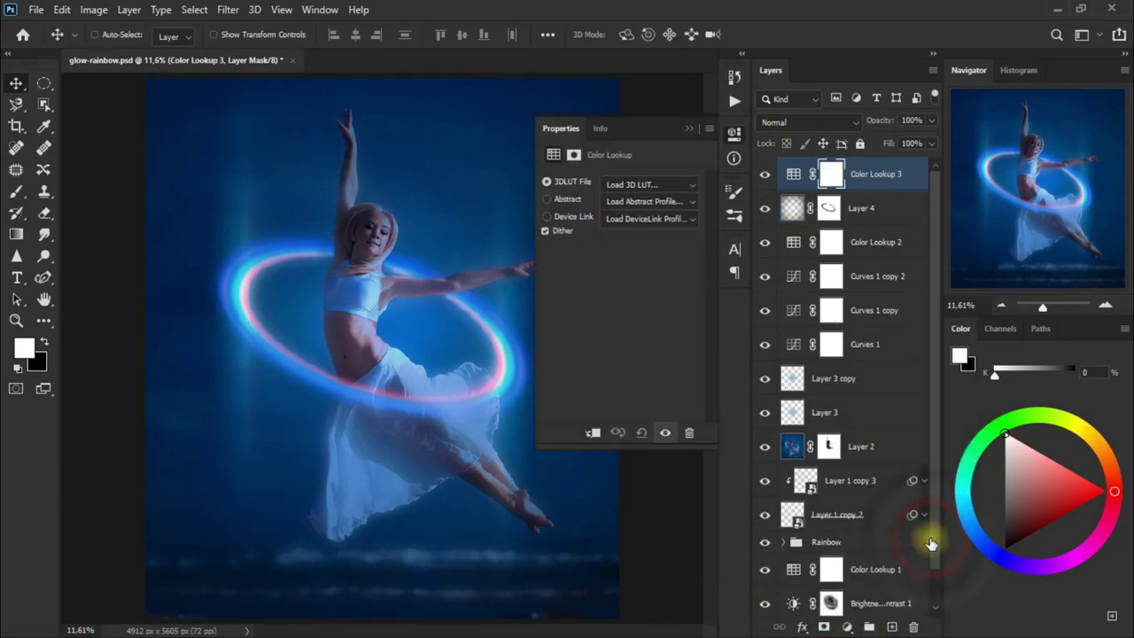
click(662, 184)
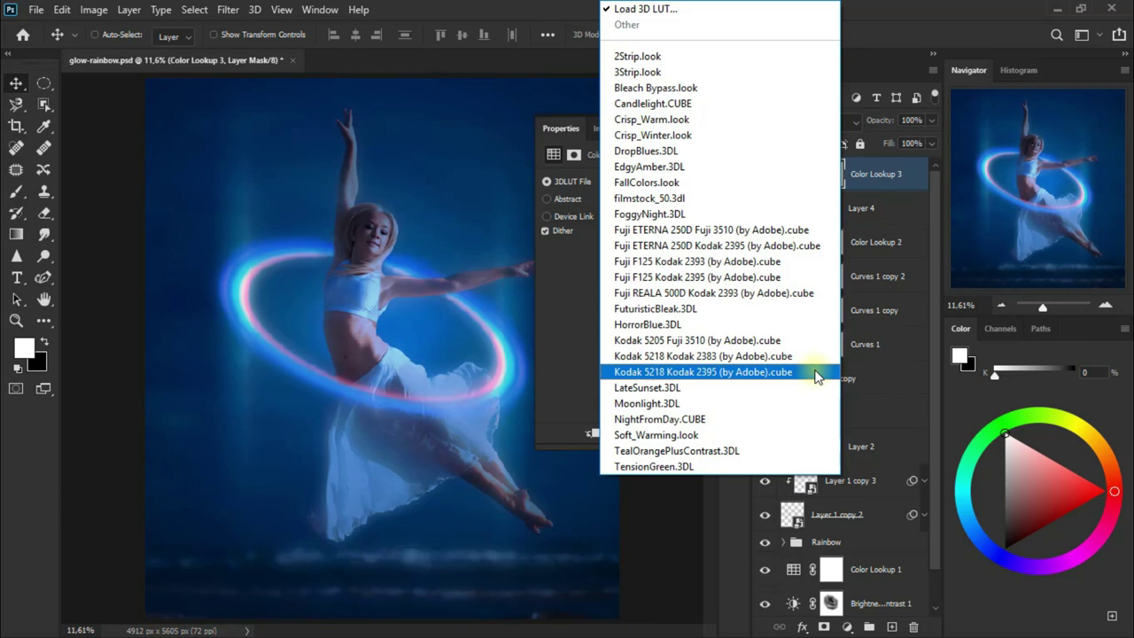
click(816, 377)
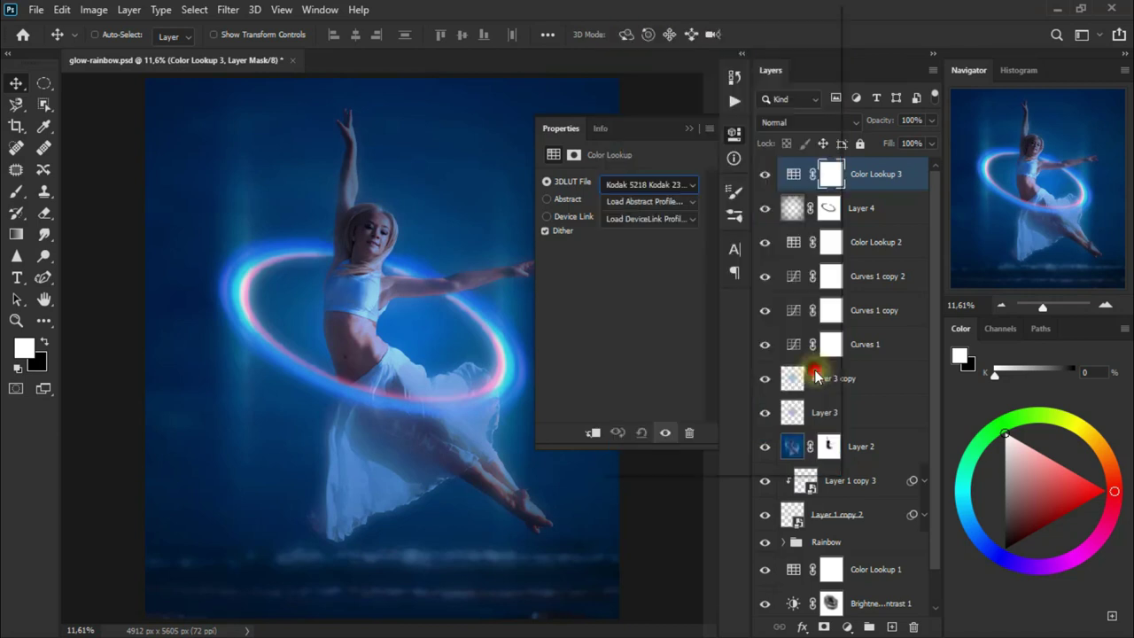
click(694, 129)
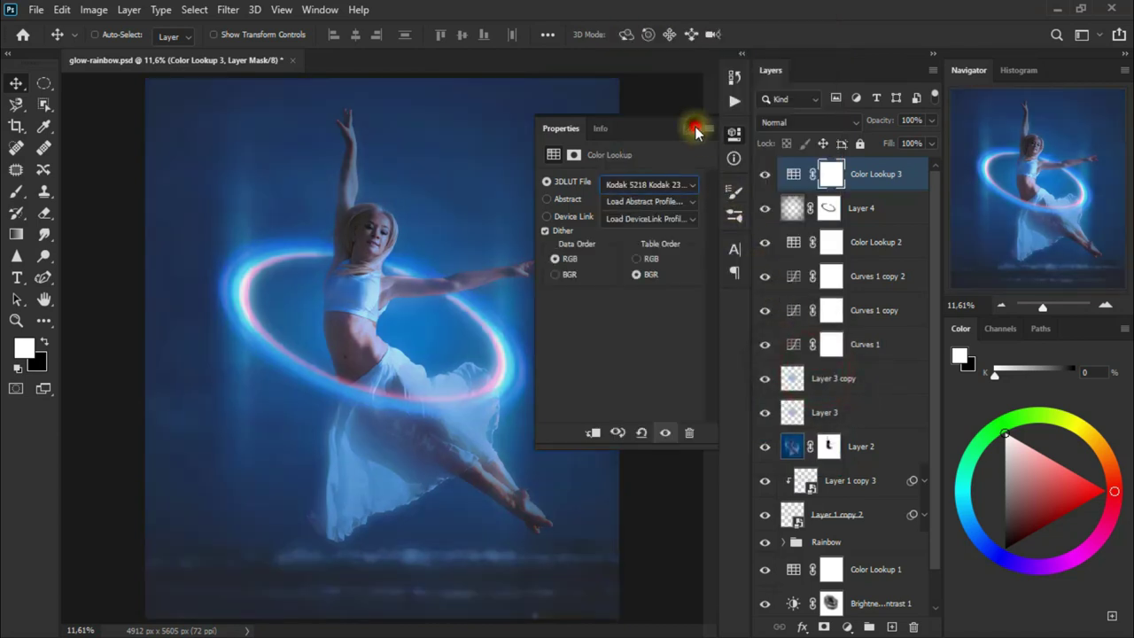
click(766, 175)
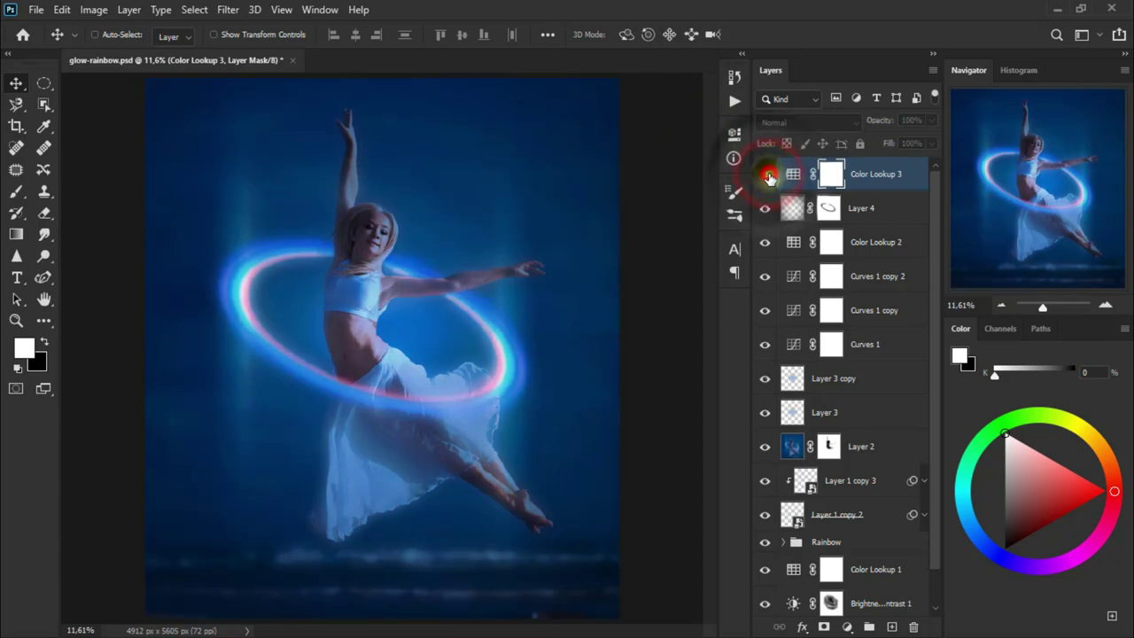
click(766, 176)
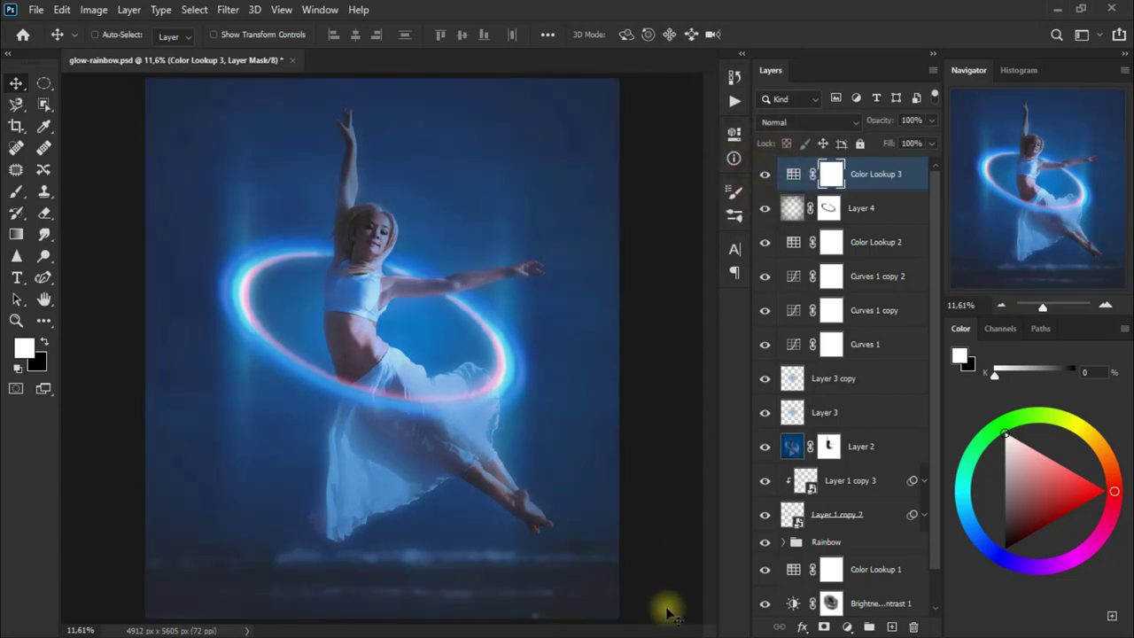
scroll(846, 502, down, 1)
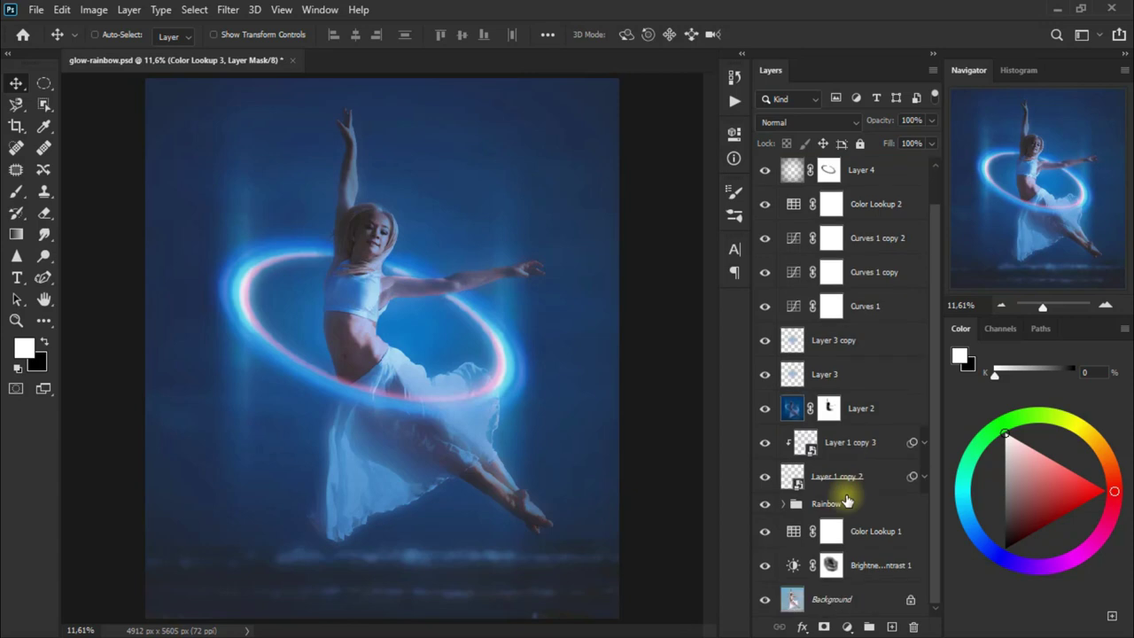
scroll(846, 501, up, 1)
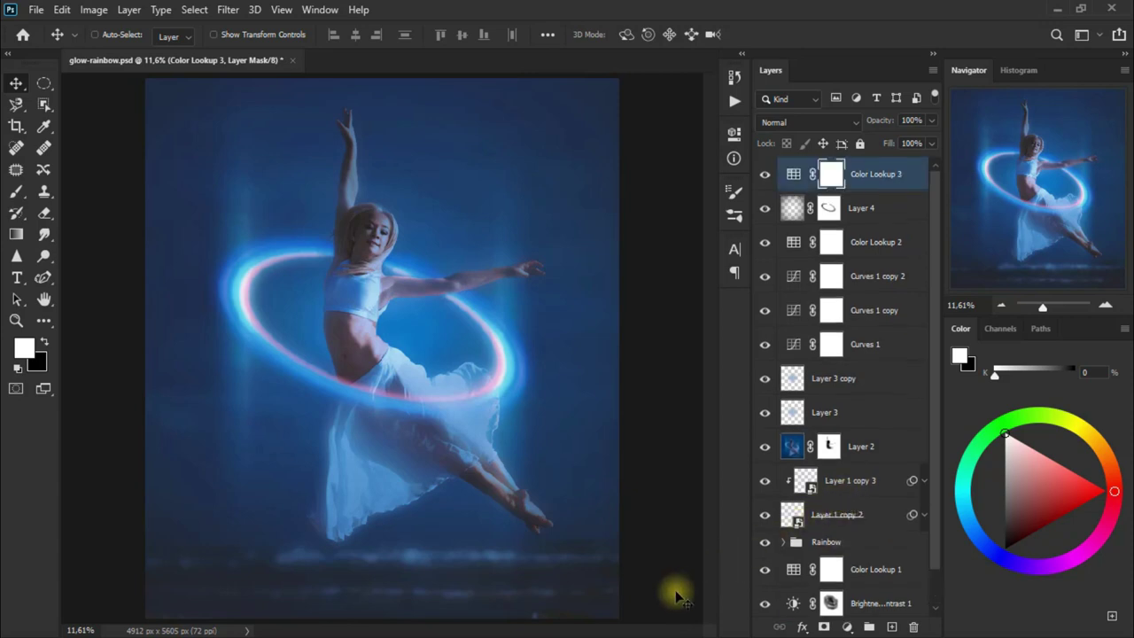